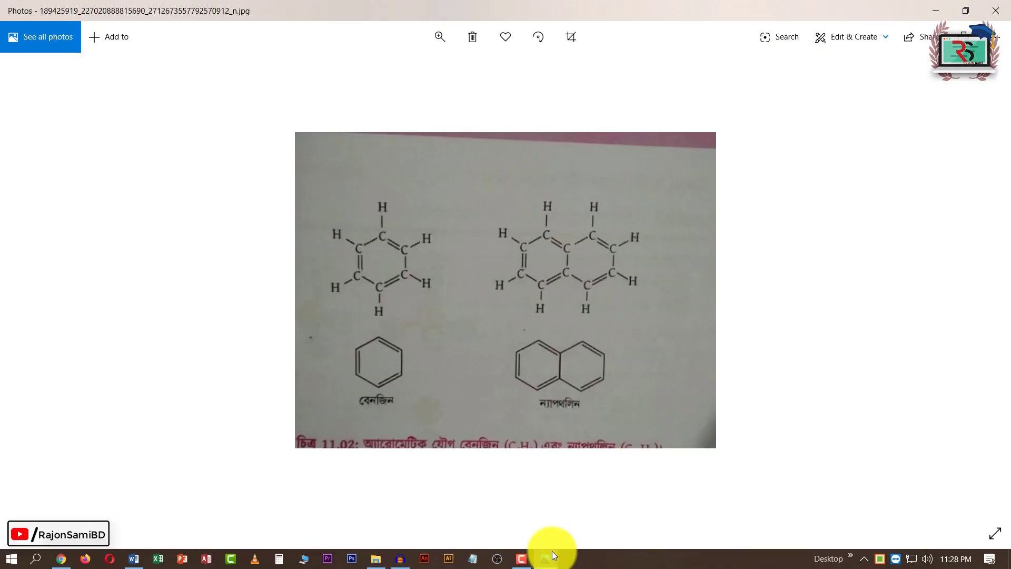
- Close the photo viewer, start a blank Word document and zoom in on the page
{"action": "left_click", "coordinate": [1006, 5]}
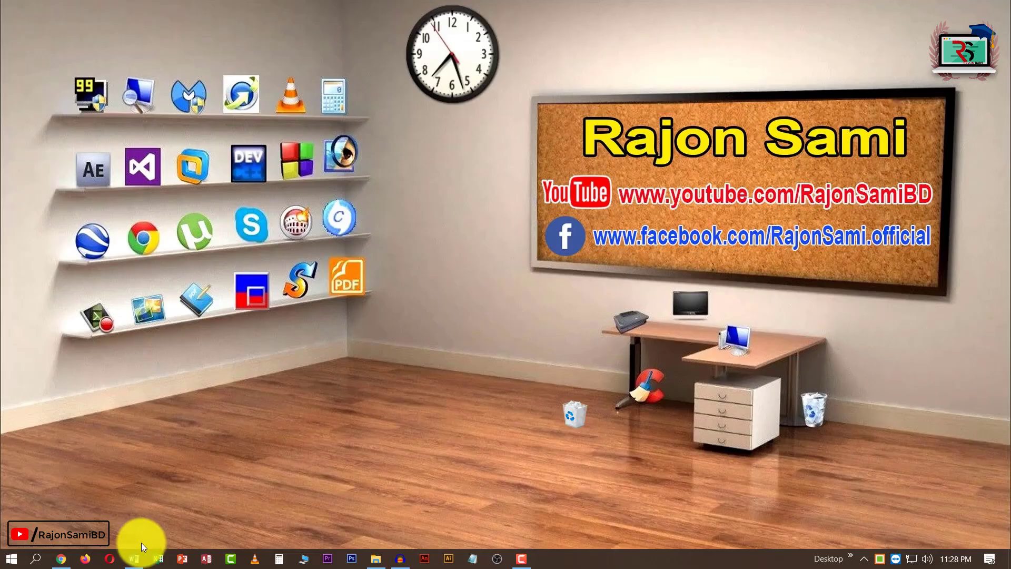
{"action": "left_click", "coordinate": [134, 558]}
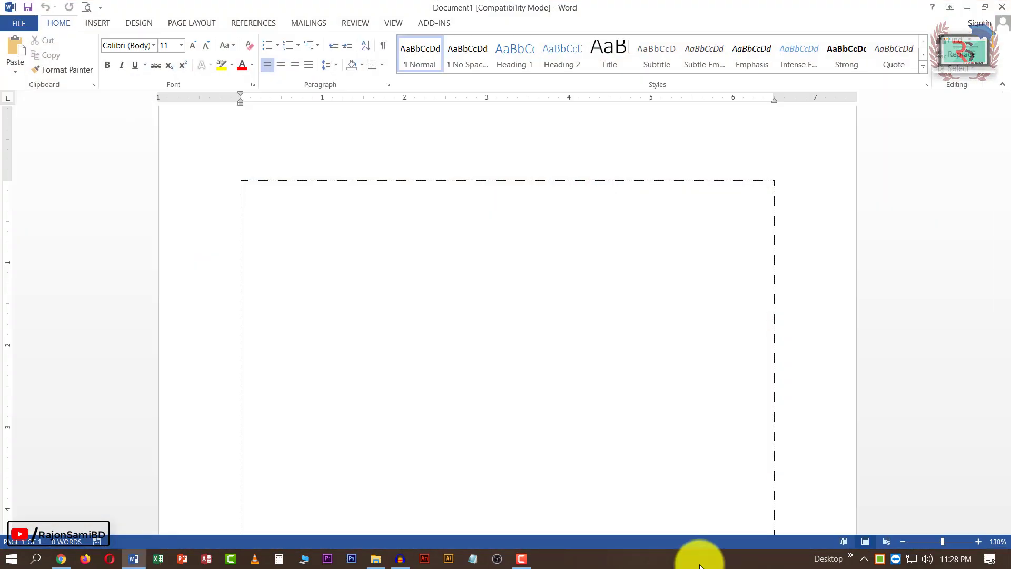
{"action": "left_click", "coordinate": [977, 542]}
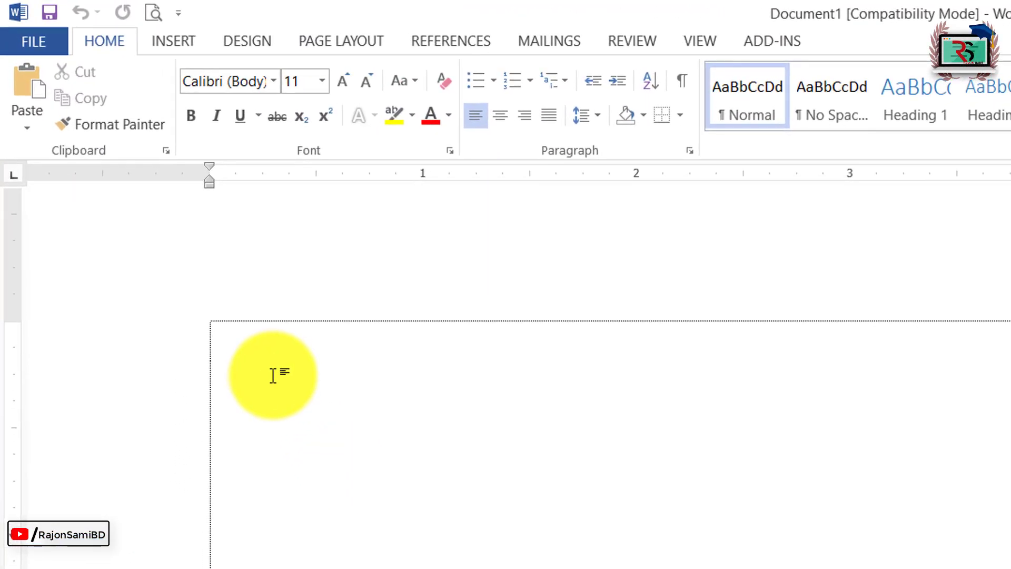
- Copy the benzene and naphthalene reference photo file and paste it into the document
{"action": "left_click", "coordinate": [175, 42]}
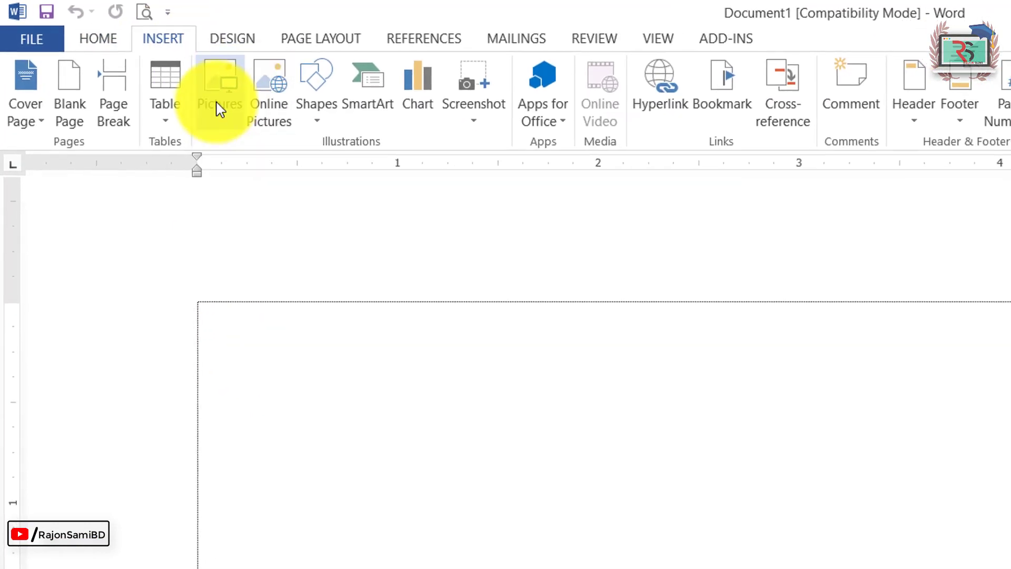
{"action": "left_click", "coordinate": [219, 105]}
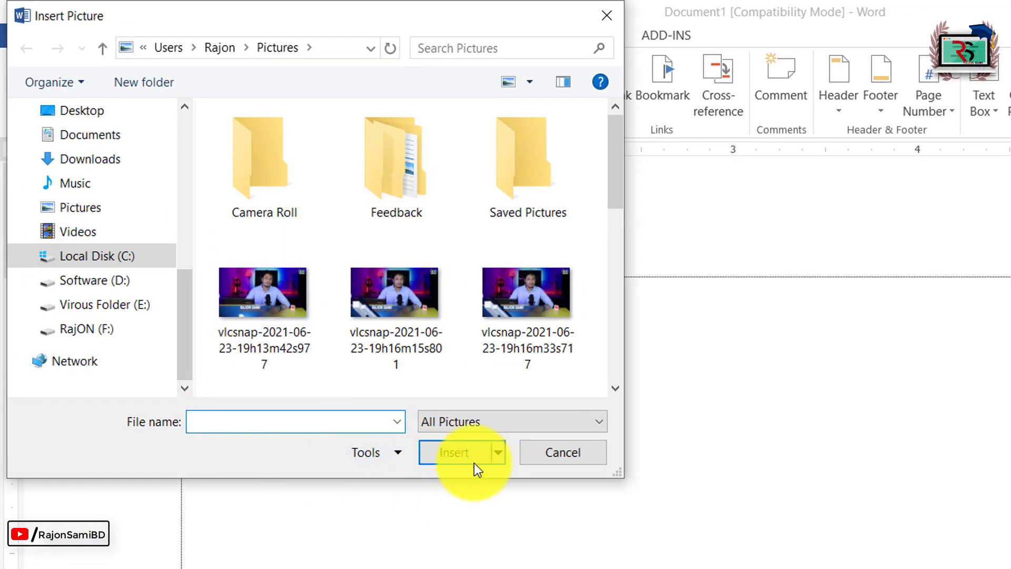
{"action": "left_click", "coordinate": [603, 13]}
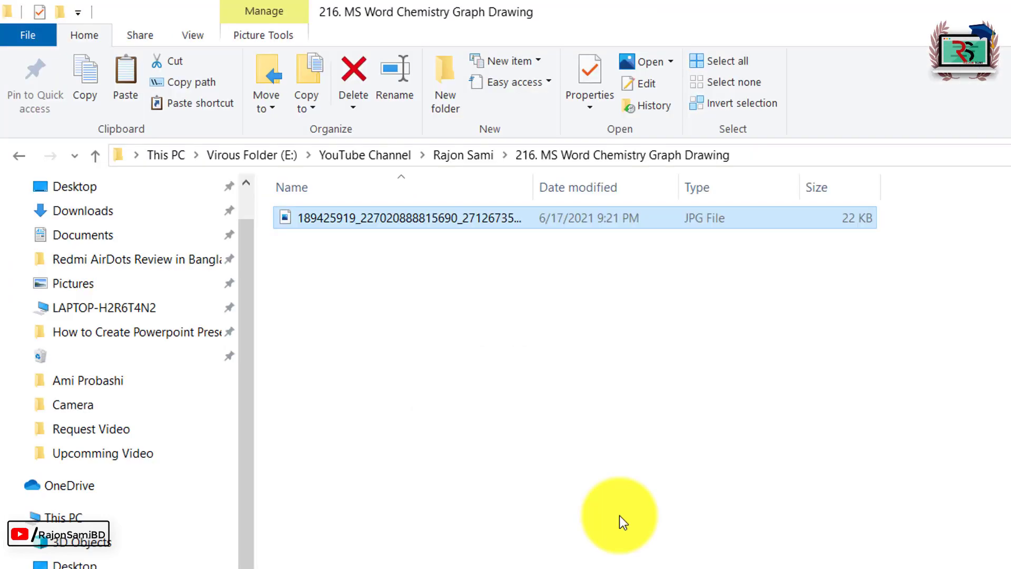
{"action": "key", "text": "ctrl+c"}
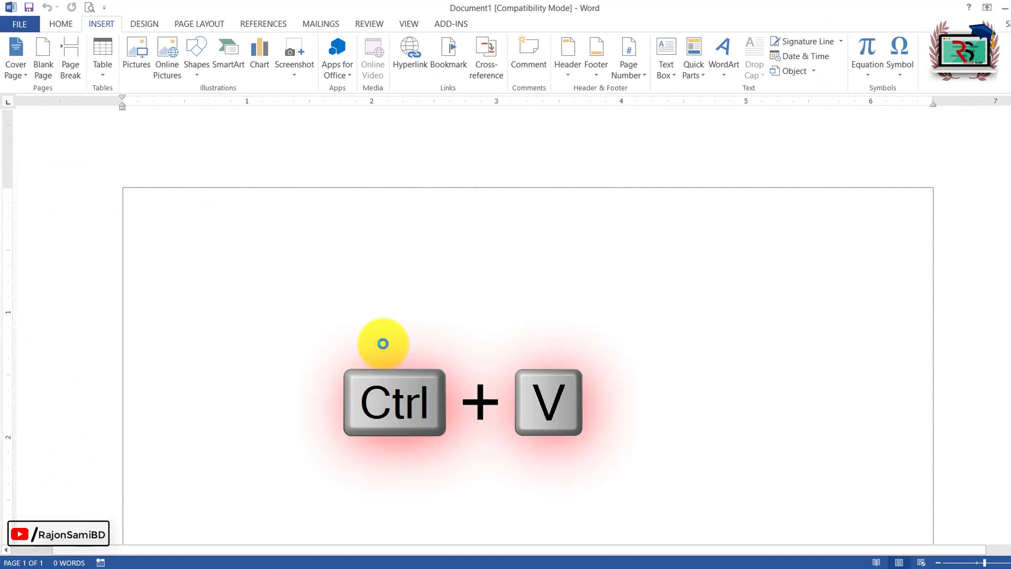
{"action": "key", "text": "ctrl+v"}
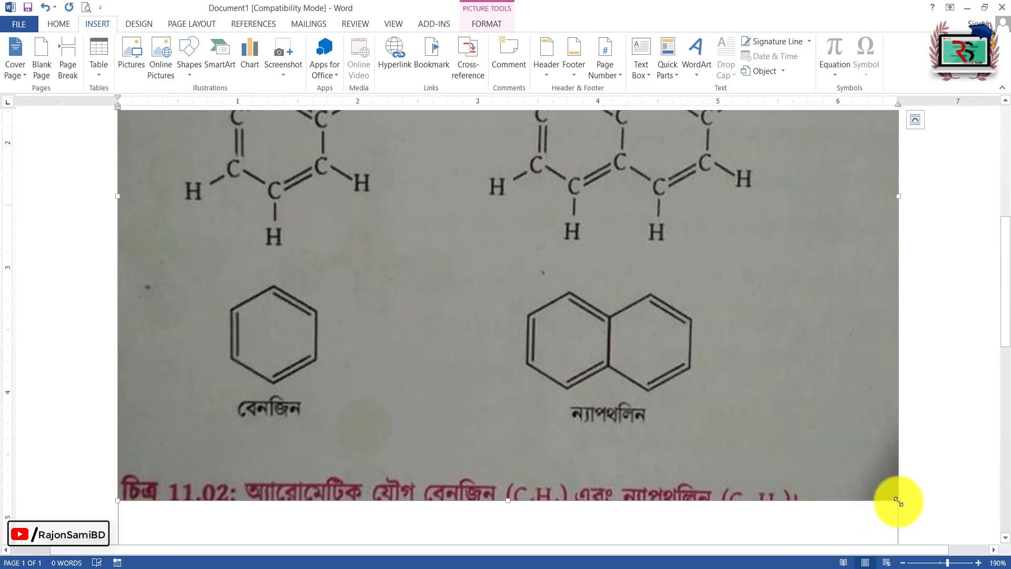
- Shrink the reference photo by its corner, then try a bottom crop and undo it
{"action": "left_click_drag", "start_coordinate": [898, 501], "coordinate": [593, 266]}
{"action": "scroll", "coordinate": [632, 369], "scroll_direction": "up", "scroll_amount": 4}
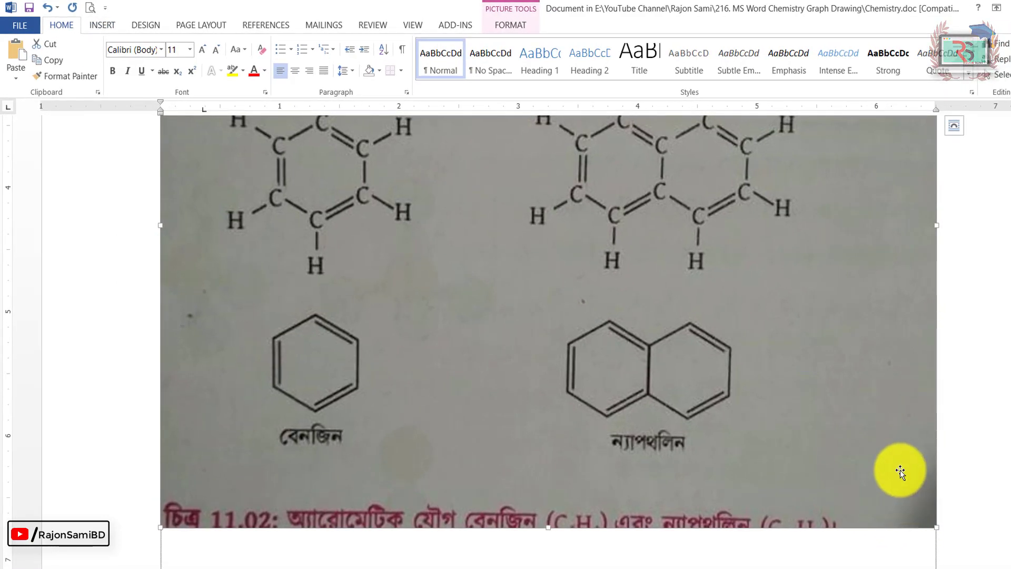
{"action": "left_click", "coordinate": [513, 27]}
{"action": "left_click", "coordinate": [895, 58]}
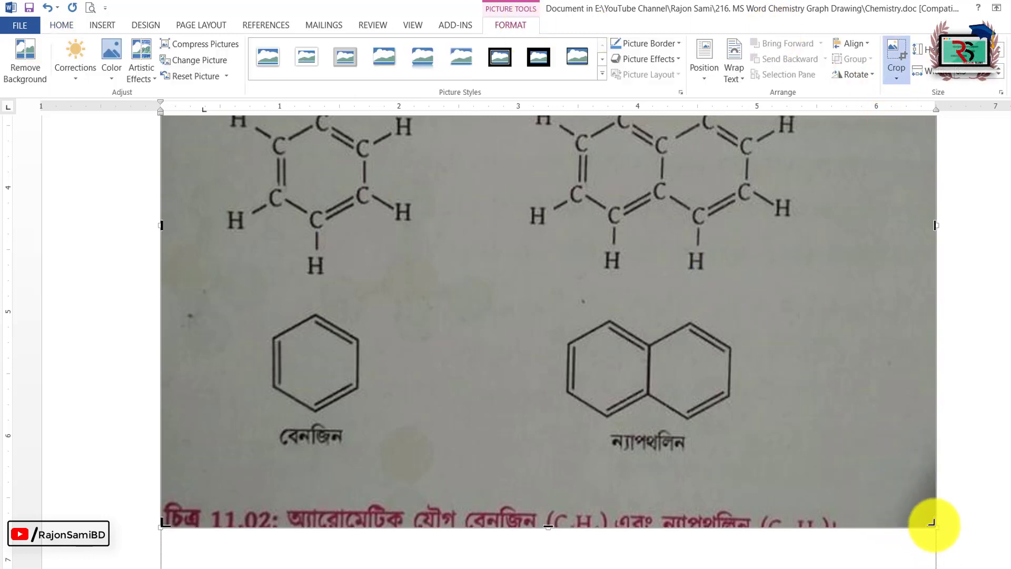
{"action": "left_click_drag", "start_coordinate": [930, 523], "coordinate": [929, 310]}
{"action": "key", "text": "Escape"}
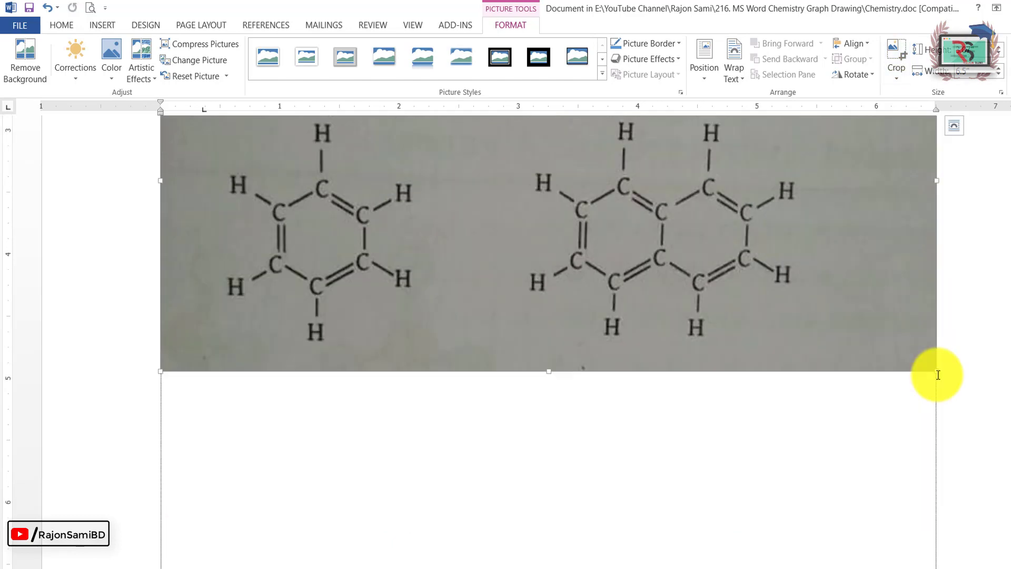
{"action": "key", "text": "ctrl+z"}
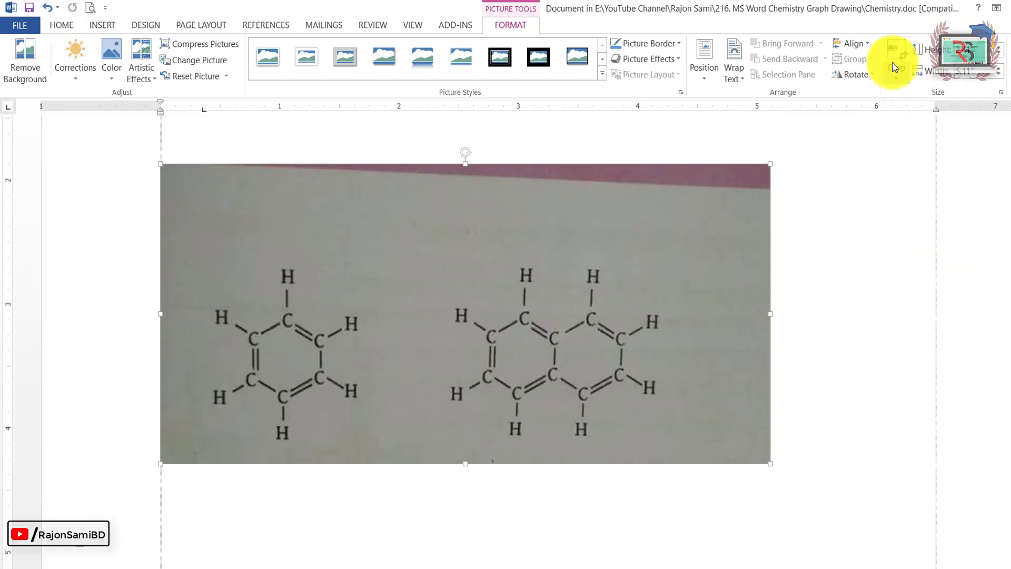
- Crop the photo's right side and bottom so only the two formulas remain
{"action": "left_click", "coordinate": [896, 78]}
{"action": "left_click", "coordinate": [912, 95]}
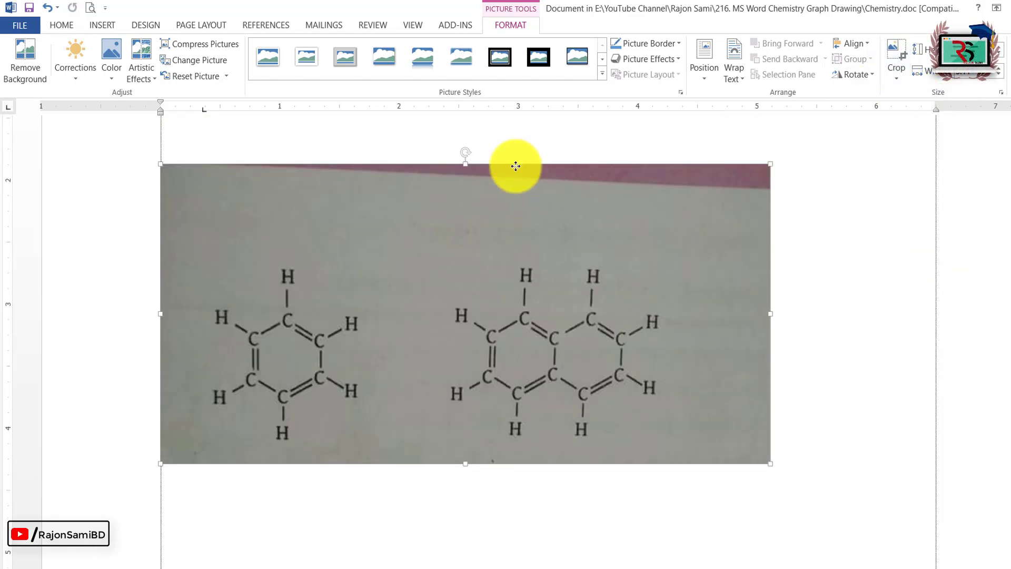
{"action": "scroll", "coordinate": [460, 219], "scroll_direction": "down", "scroll_amount": 3}
{"action": "left_click_drag", "start_coordinate": [767, 303], "coordinate": [699, 293]}
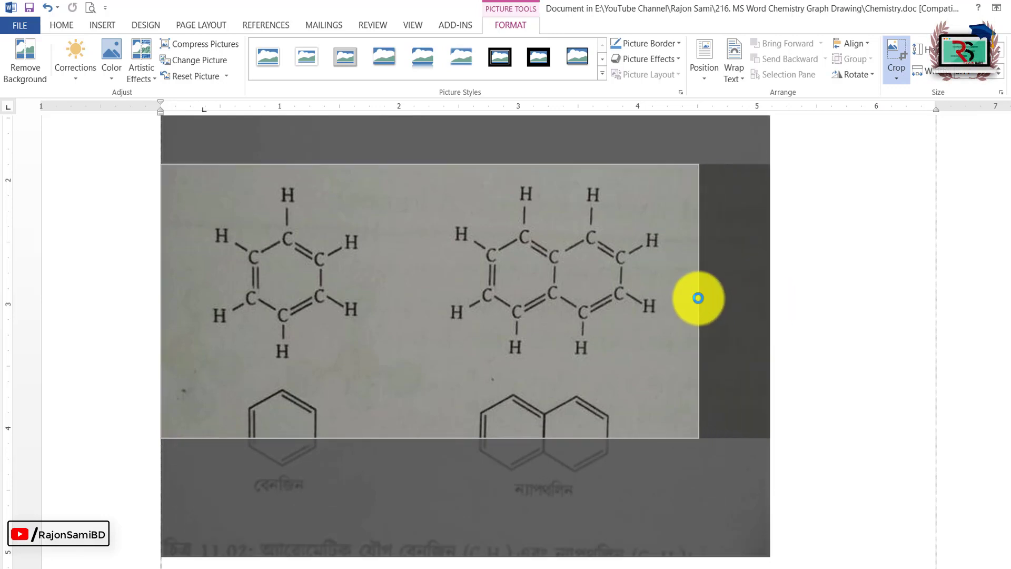
{"action": "left_click_drag", "start_coordinate": [430, 438], "coordinate": [432, 378]}
{"action": "left_click", "coordinate": [868, 313]}
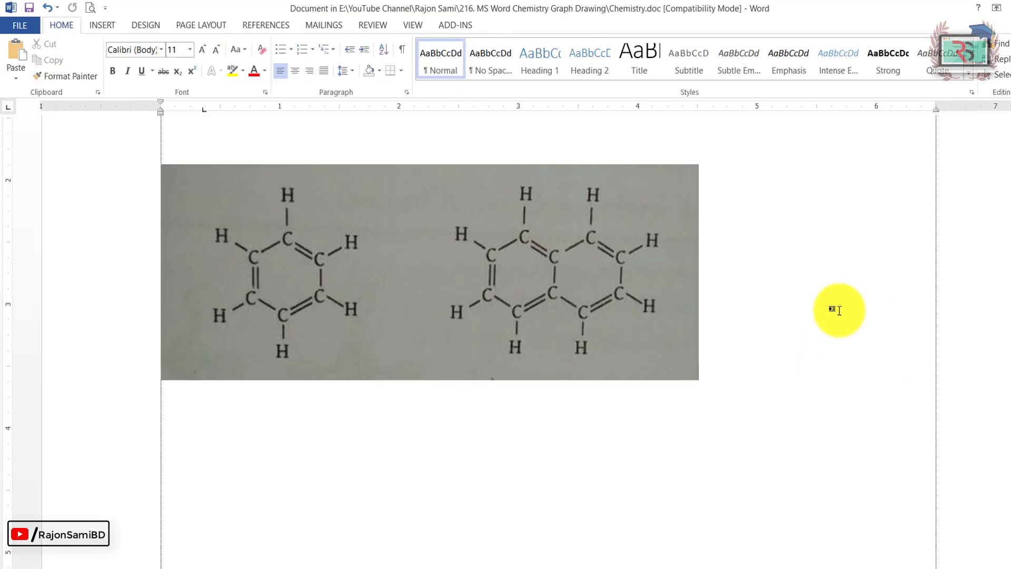
{"action": "scroll", "coordinate": [430, 292], "scroll_direction": "up", "scroll_amount": 5}
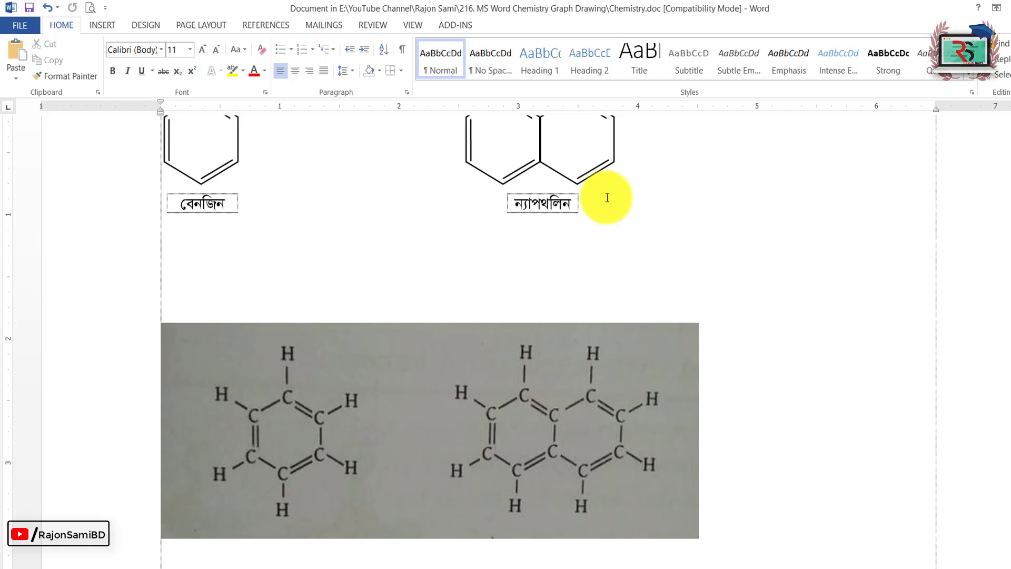
- Add space above the photo and draw a hexagon rotated to stand on a point
{"action": "left_click", "coordinate": [402, 287]}
{"action": "key", "text": "Return"}
{"action": "key", "text": "Return"}
{"action": "scroll", "coordinate": [821, 492], "scroll_direction": "down", "scroll_amount": 3}
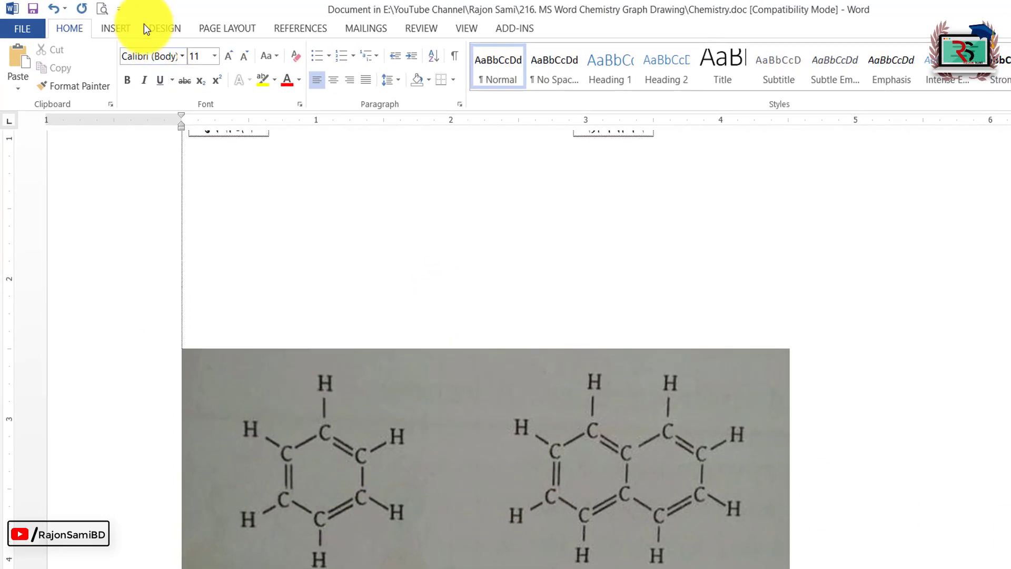
{"action": "left_click", "coordinate": [114, 28]}
{"action": "left_click", "coordinate": [223, 65]}
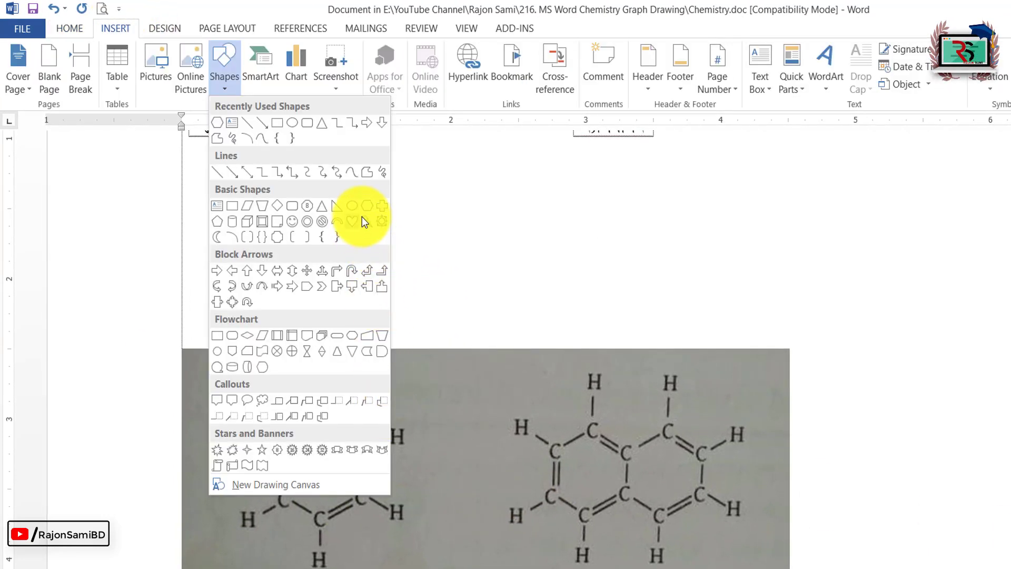
{"action": "left_click", "coordinate": [368, 204]}
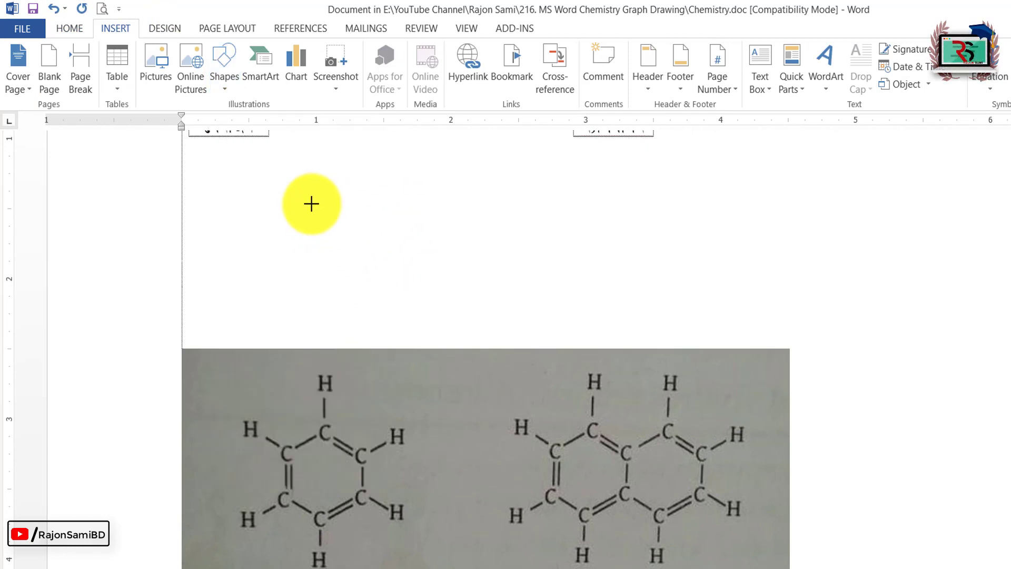
{"action": "left_click_drag", "start_coordinate": [307, 191], "coordinate": [484, 327]}
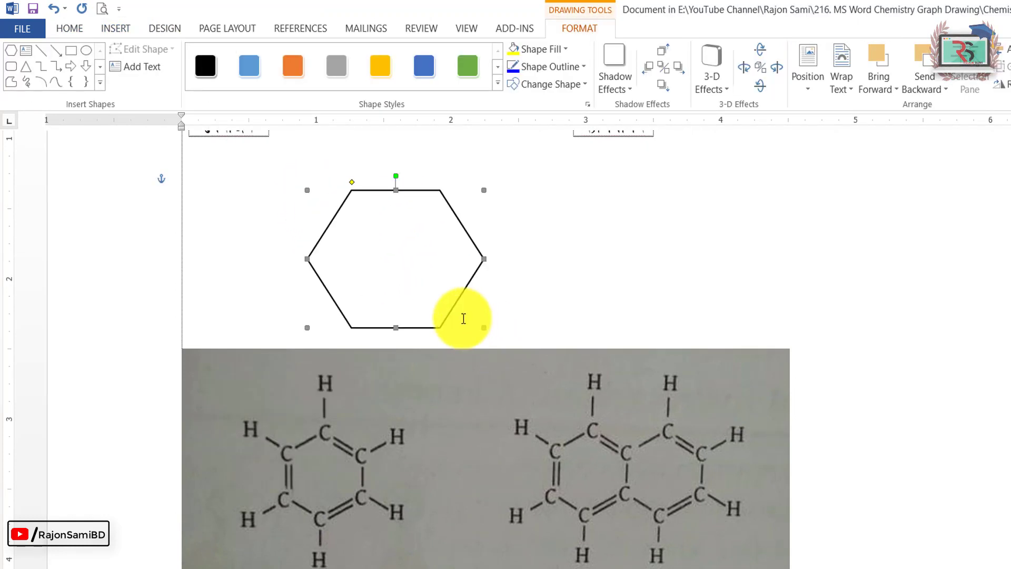
{"action": "left_click_drag", "start_coordinate": [395, 176], "coordinate": [418, 263]}
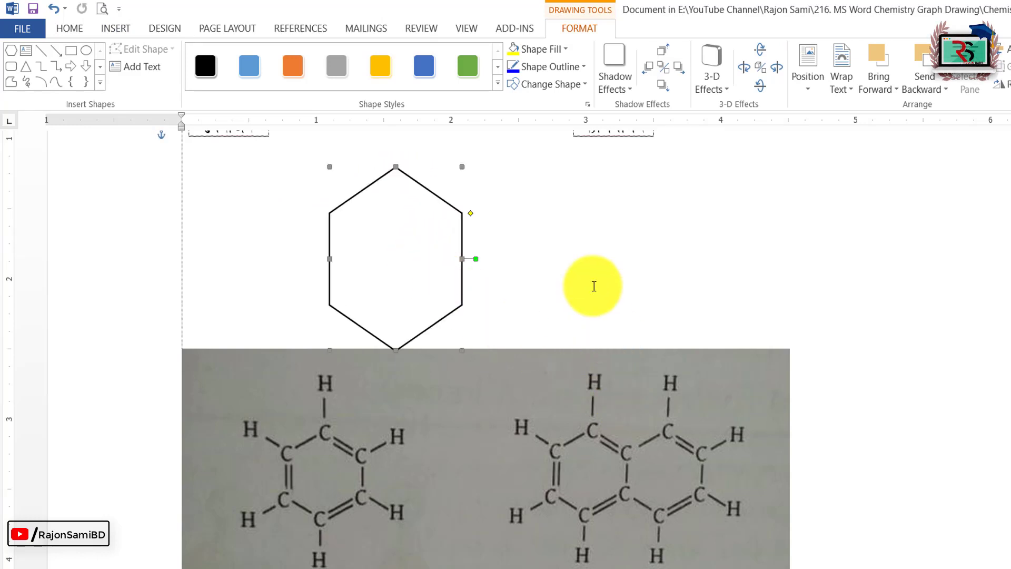
- Push the photo down two lines and move the hexagon slightly down and left
{"action": "left_click", "coordinate": [586, 287]}
{"action": "key", "text": "Return"}
{"action": "key", "text": "Return"}
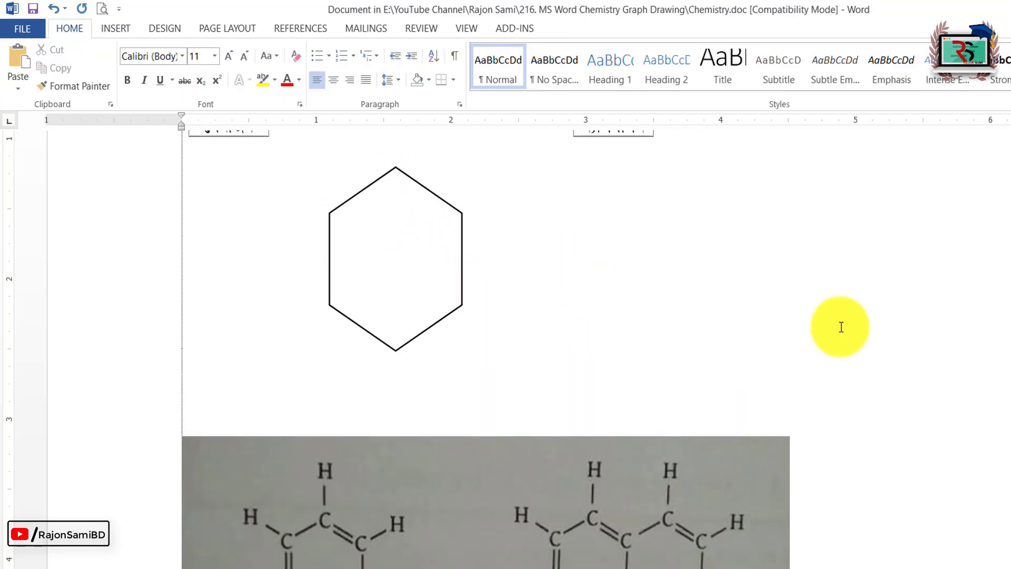
{"action": "scroll", "coordinate": [424, 515], "scroll_direction": "down", "scroll_amount": 1}
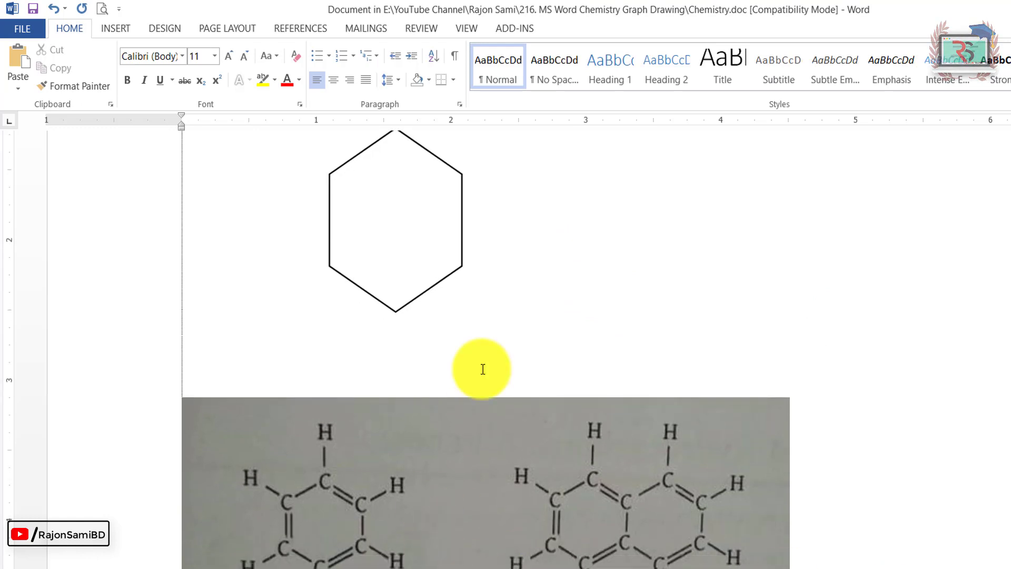
{"action": "left_click_drag", "start_coordinate": [438, 154], "coordinate": [433, 196]}
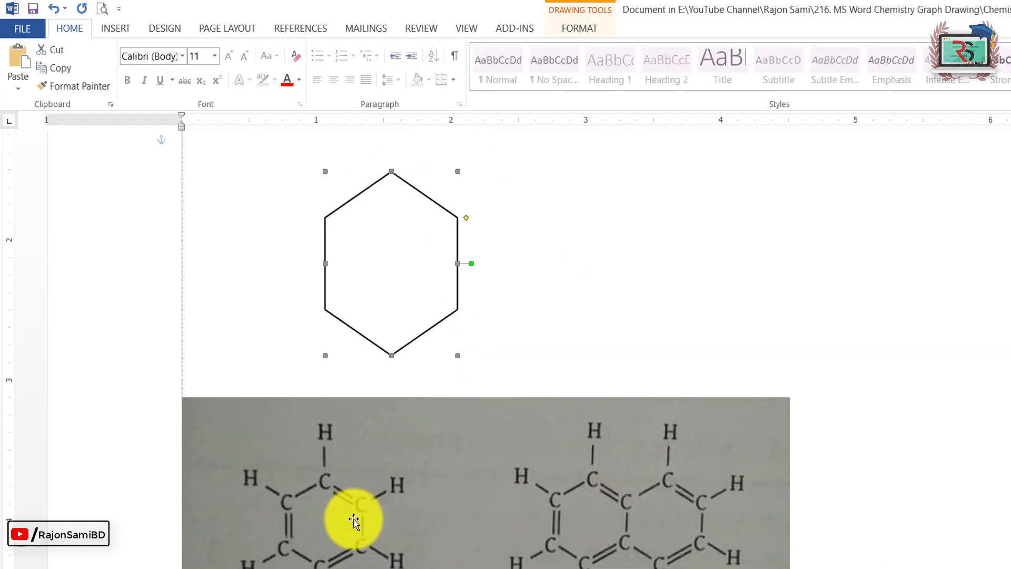
{"action": "left_click", "coordinate": [670, 294]}
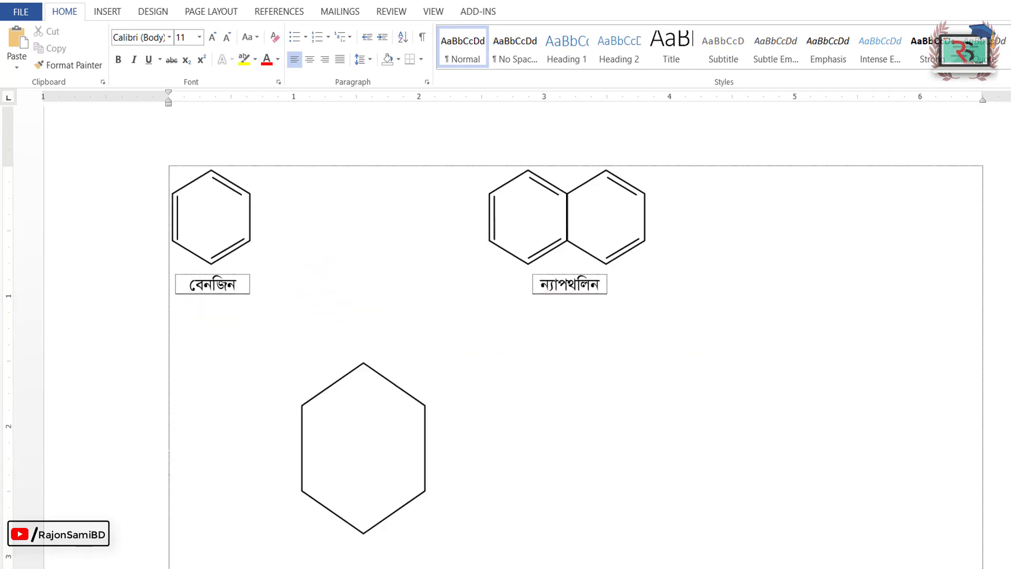
- Copy the বেনজিন label box beside the hexagon and set its font to Times New Roman
{"action": "left_click", "coordinate": [243, 261]}
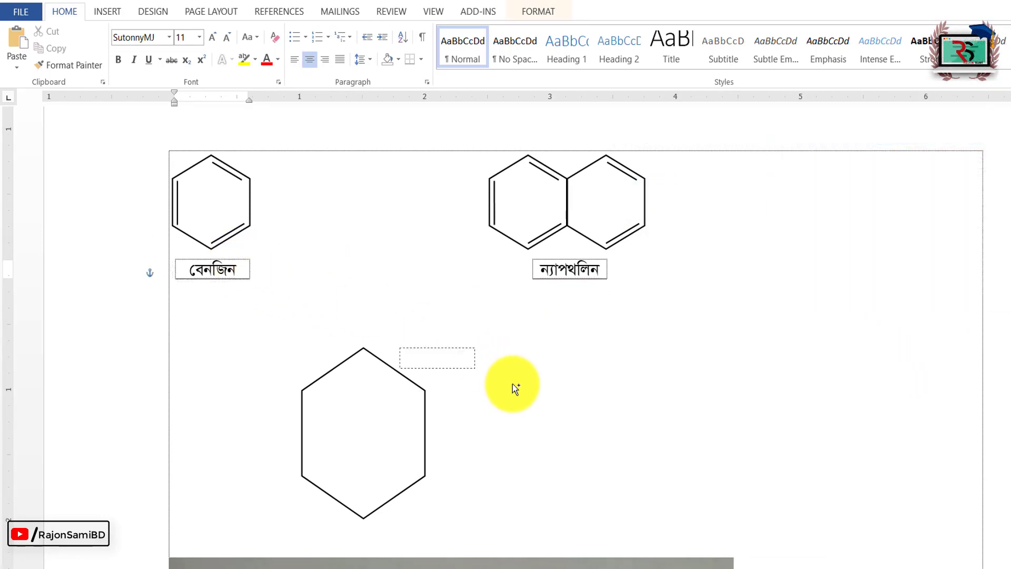
{"action": "mouse_move", "coordinate": [240, 260]}
{"action": "left_mouse_down", "text": "ctrl"}
{"action": "mouse_move", "coordinate": [564, 430]}
{"action": "mouse_move", "coordinate": [518, 373]}
{"action": "left_mouse_up", "text": "ctrl"}
{"action": "double_click", "coordinate": [486, 384]}
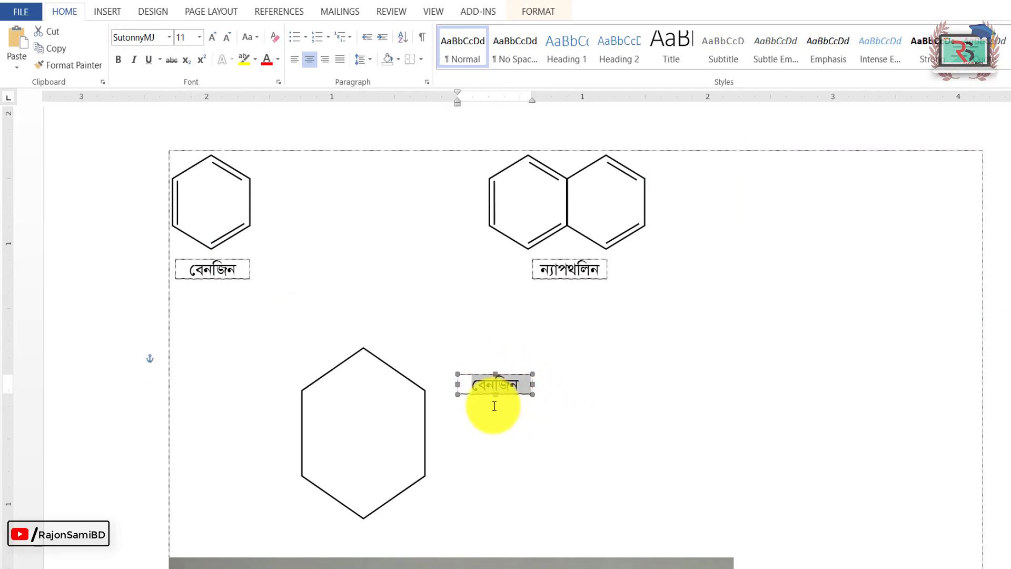
{"action": "left_click", "coordinate": [169, 37]}
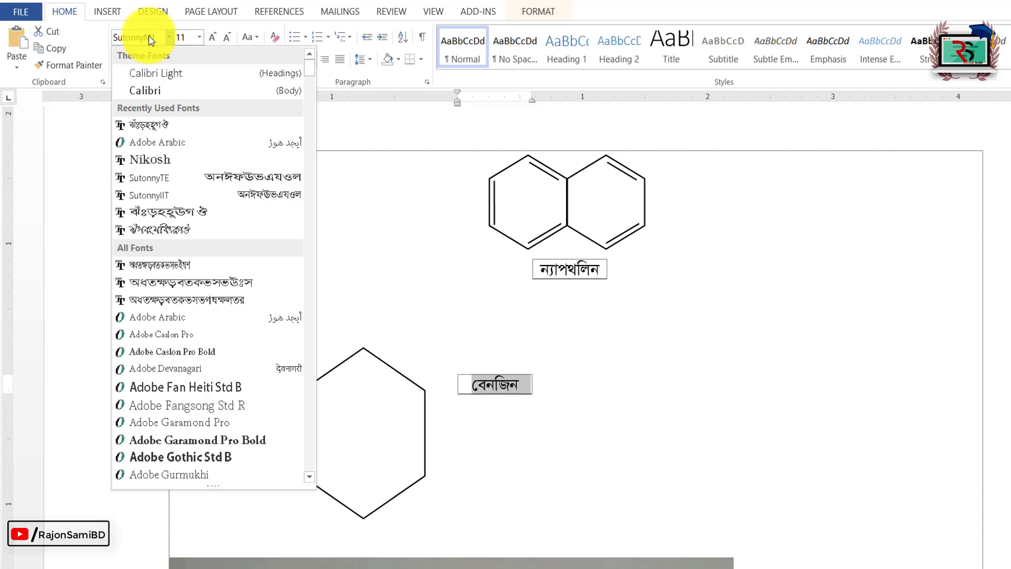
{"action": "type", "text": "Times New Roman"}
{"action": "key", "text": "Return"}
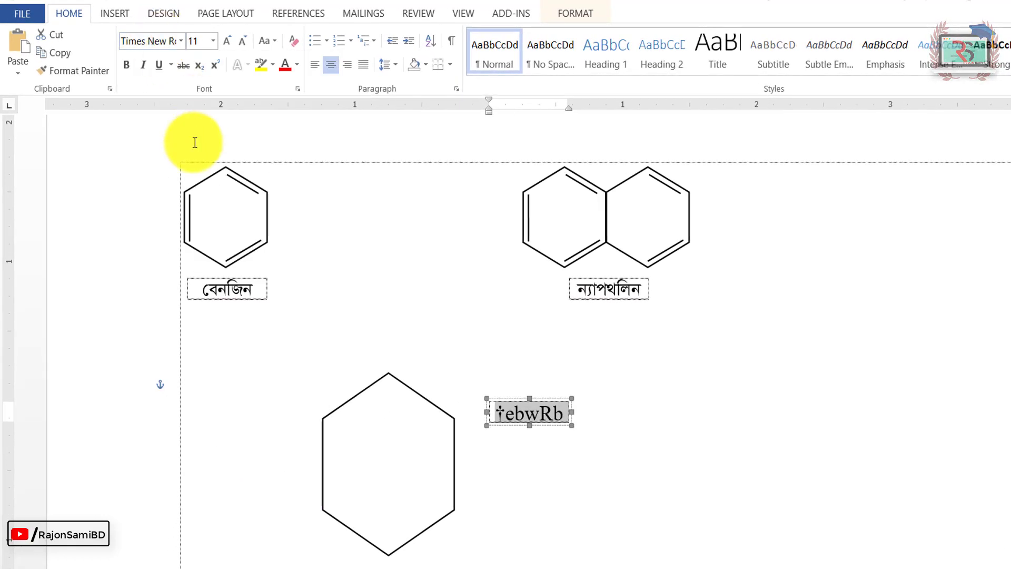
{"action": "type", "text": "C"}
- Left-align the C and move its label box onto the hexagon's top vertex
{"action": "left_click", "coordinate": [315, 64]}
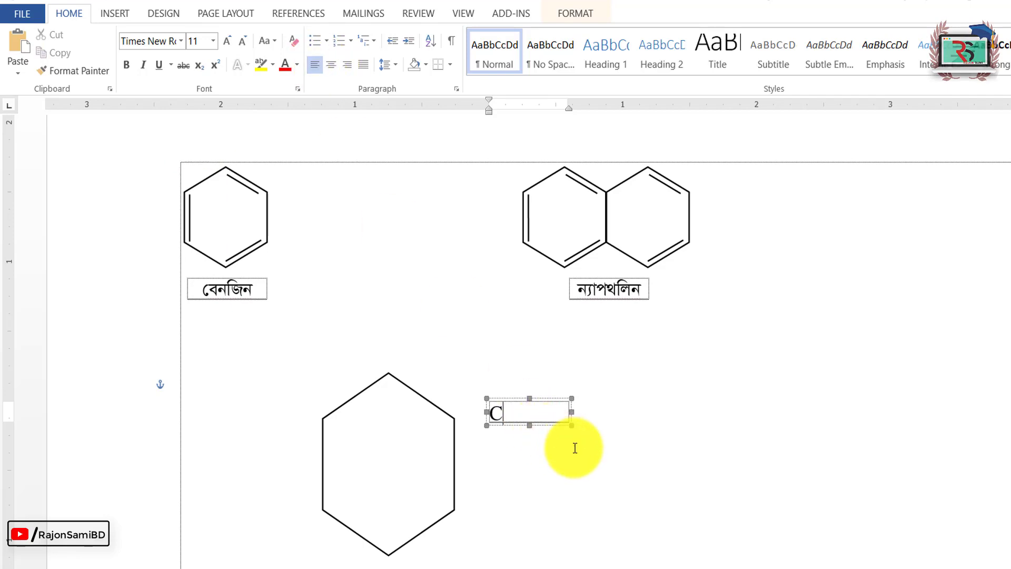
{"action": "left_click", "coordinate": [570, 427]}
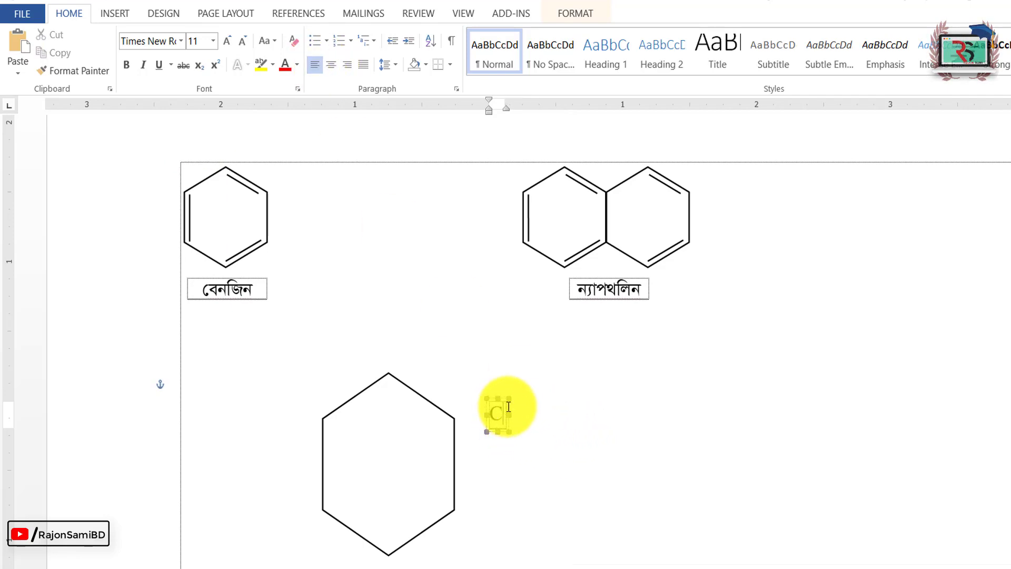
{"action": "left_click_drag", "start_coordinate": [507, 405], "coordinate": [398, 363]}
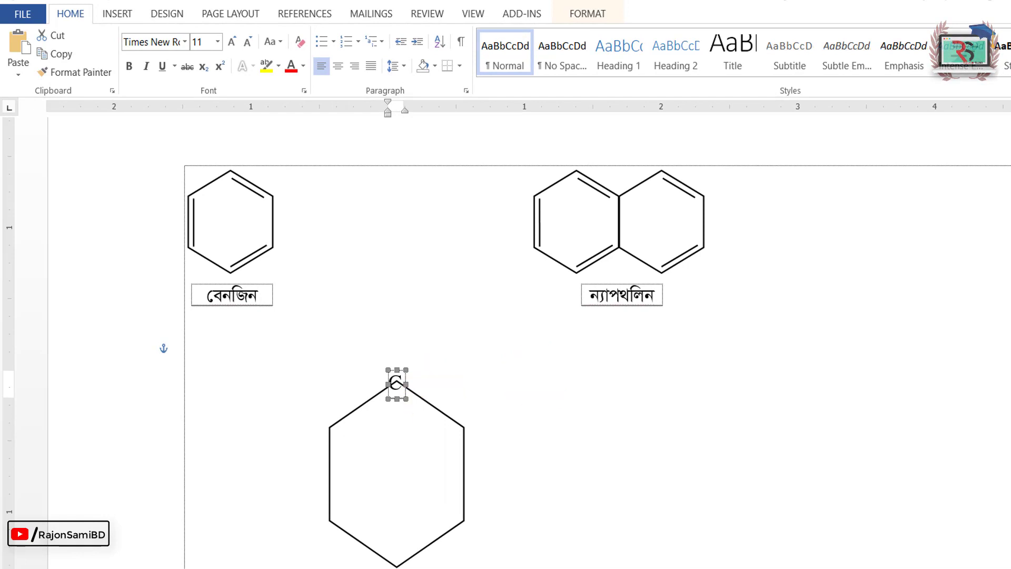
{"action": "scroll", "coordinate": [387, 562], "scroll_direction": "down", "scroll_amount": 5}
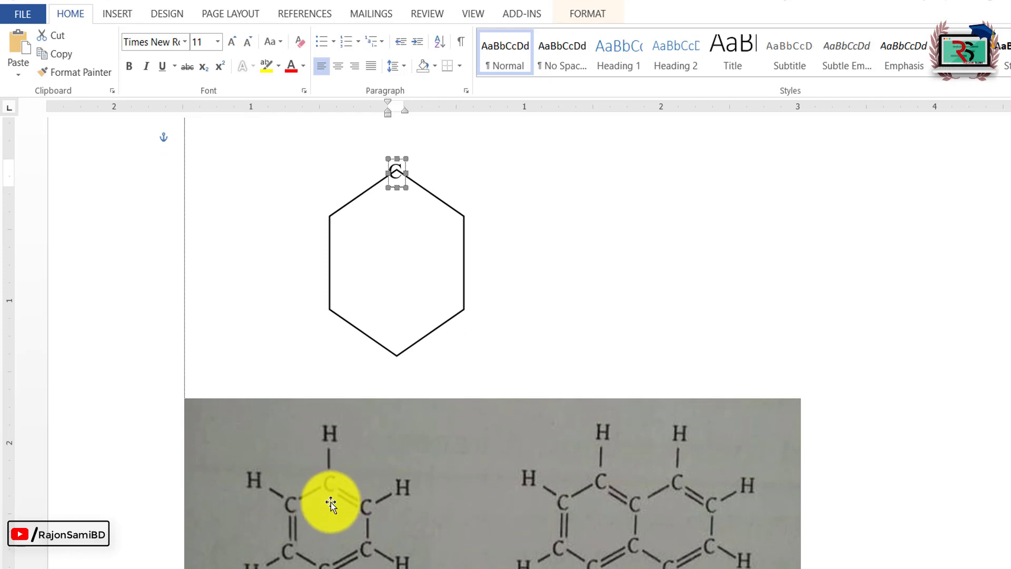
- Try changing the C label's black fill to white from the ribbon's fill colour choices
{"action": "left_click", "coordinate": [394, 169]}
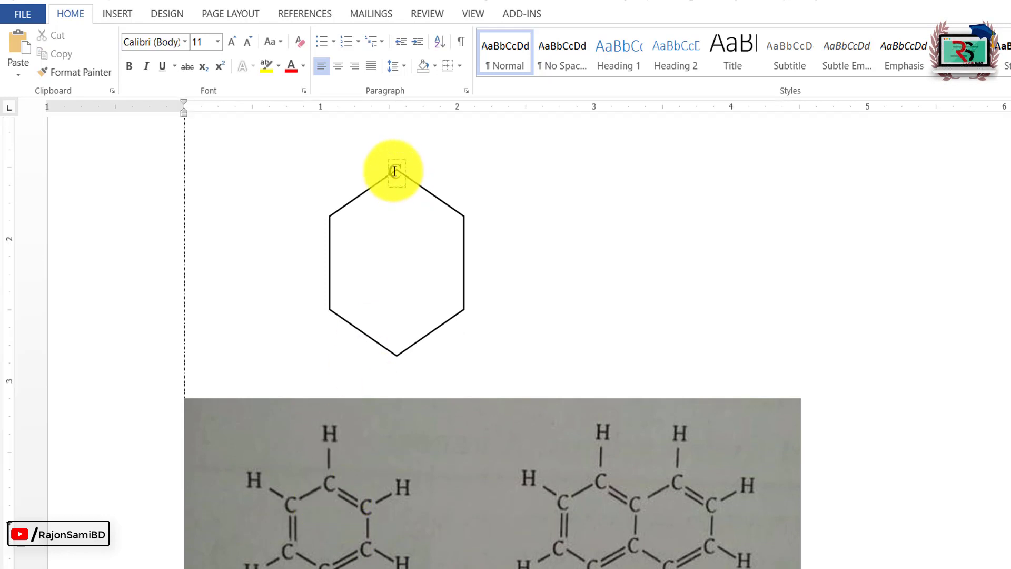
{"action": "left_click", "coordinate": [407, 165]}
{"action": "type", "text": "C"}
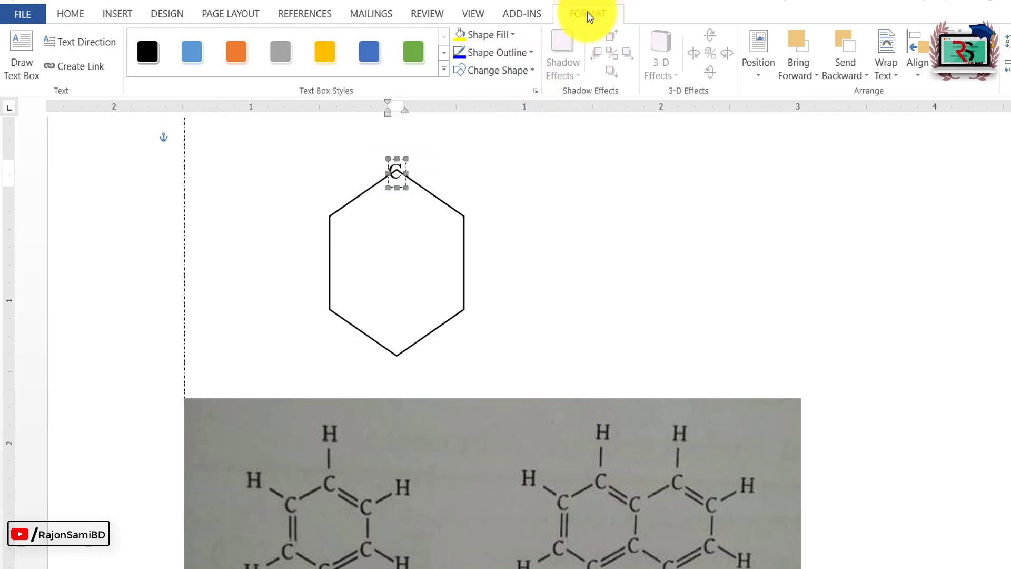
{"action": "left_click", "coordinate": [513, 34]}
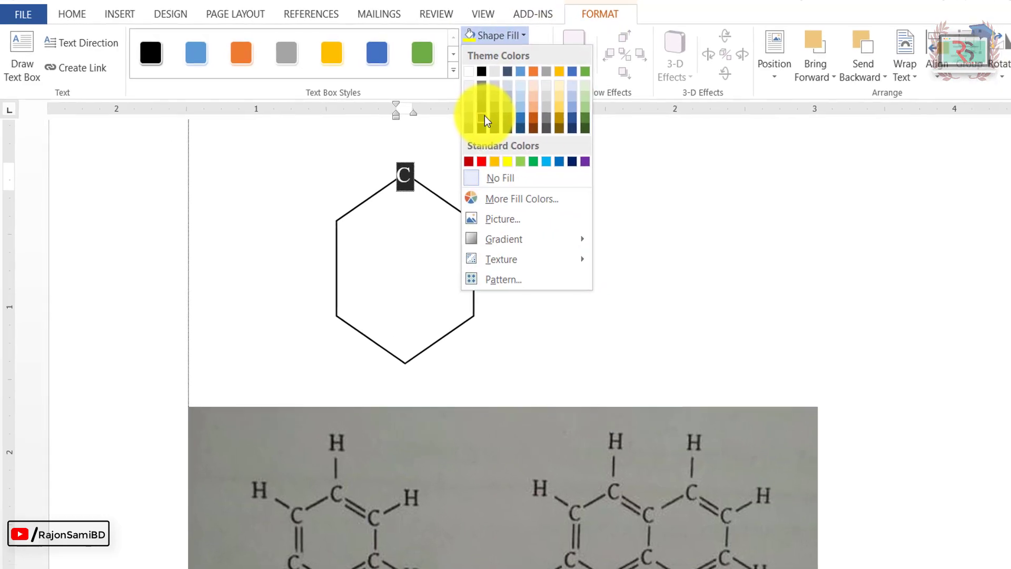
{"action": "left_click", "coordinate": [461, 80]}
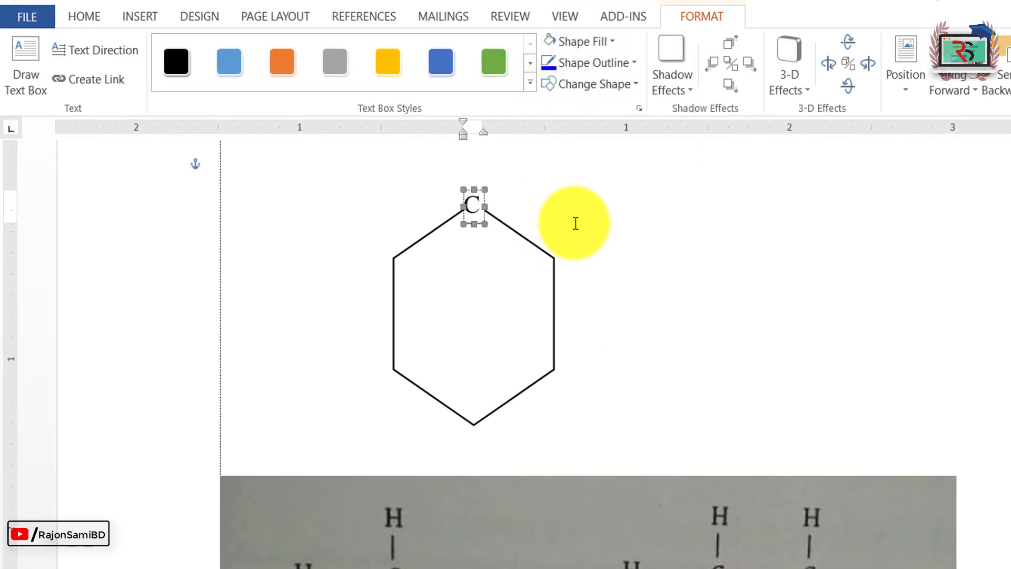
{"action": "left_click", "coordinate": [575, 221]}
{"action": "left_click", "coordinate": [474, 205]}
{"action": "left_click", "coordinate": [84, 17]}
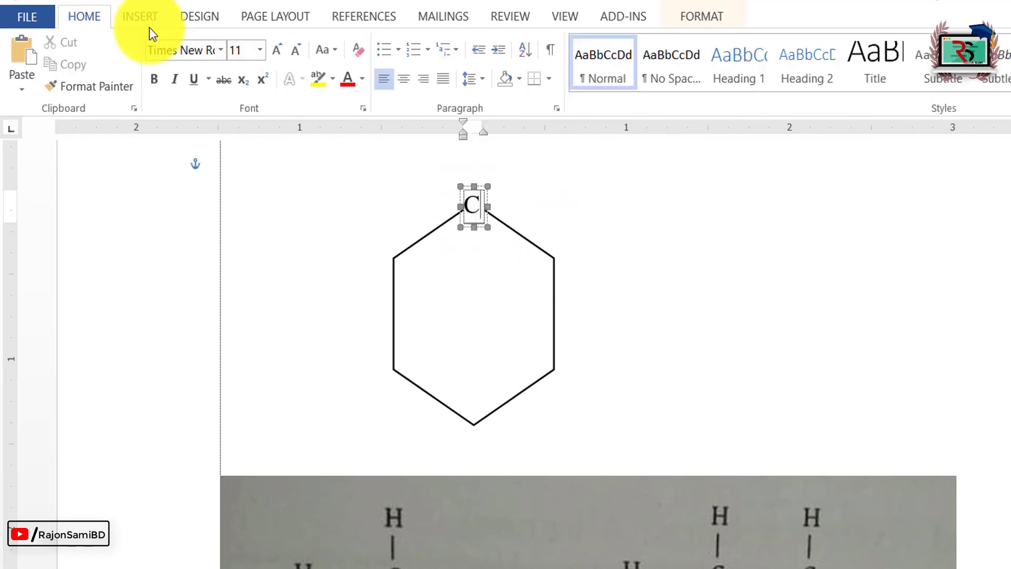
{"action": "left_click", "coordinate": [565, 232]}
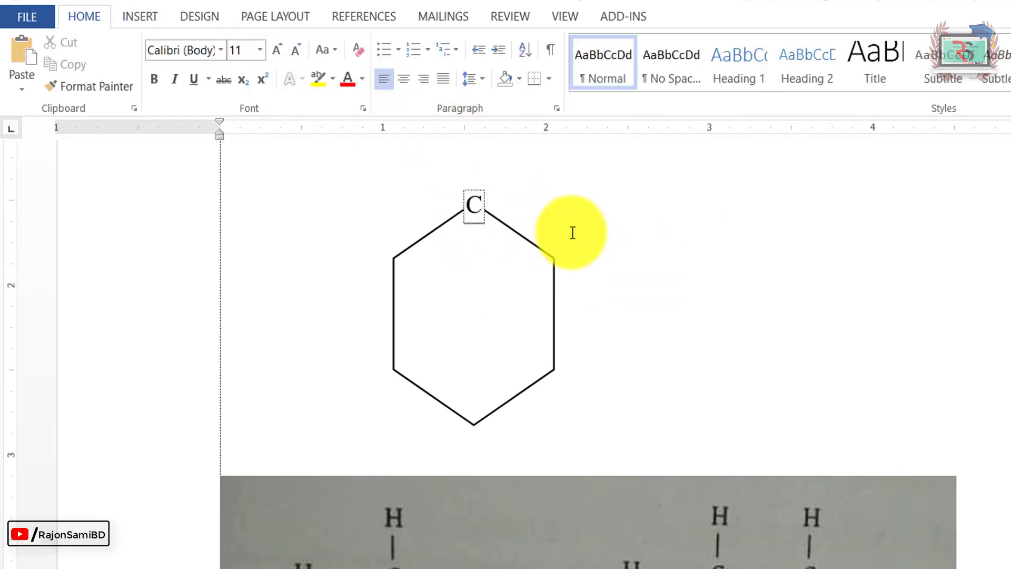
{"action": "left_click", "coordinate": [484, 236]}
{"action": "left_click", "coordinate": [542, 204]}
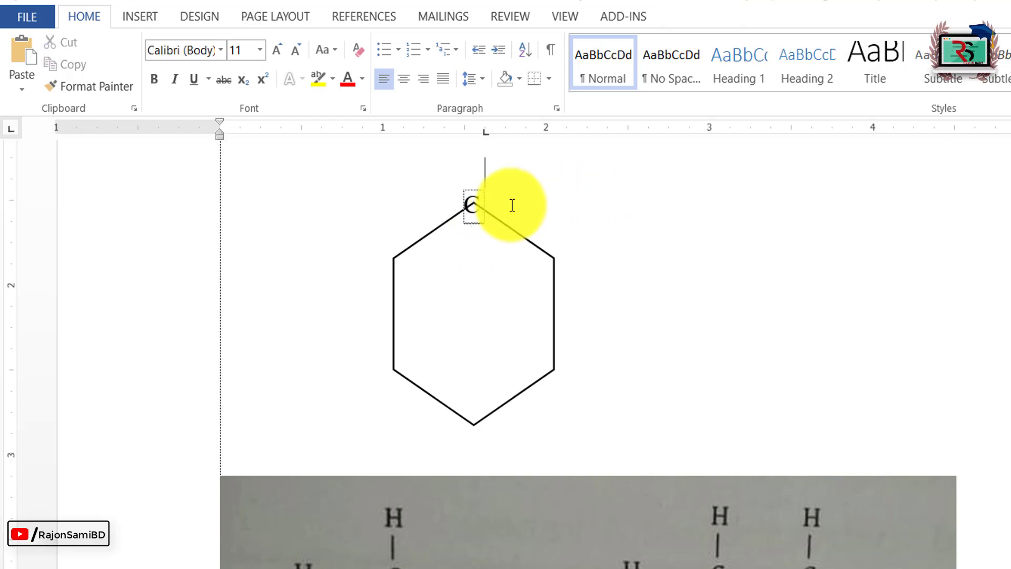
{"action": "left_click", "coordinate": [485, 202]}
- Give the C label a white fill through Format Text Box, then reselect it
{"action": "right_click", "coordinate": [487, 203]}
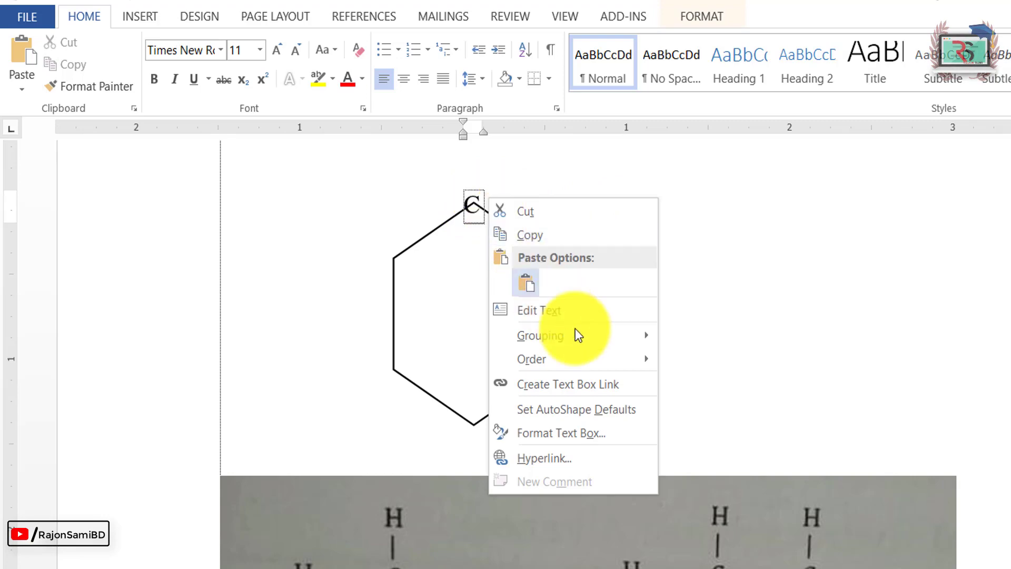
{"action": "left_click", "coordinate": [608, 433]}
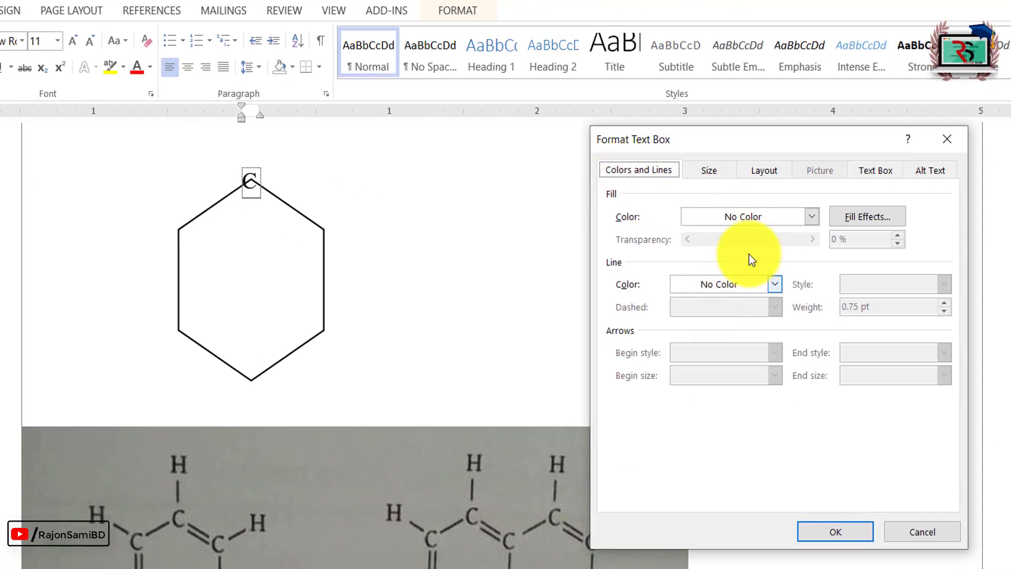
{"action": "left_click", "coordinate": [772, 219]}
{"action": "left_click", "coordinate": [689, 254]}
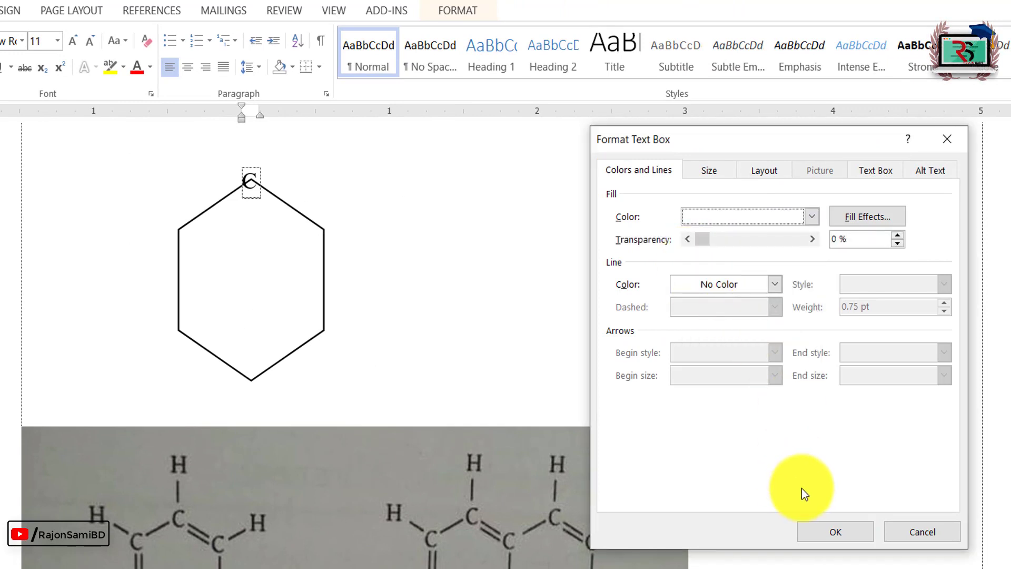
{"action": "left_click", "coordinate": [835, 530]}
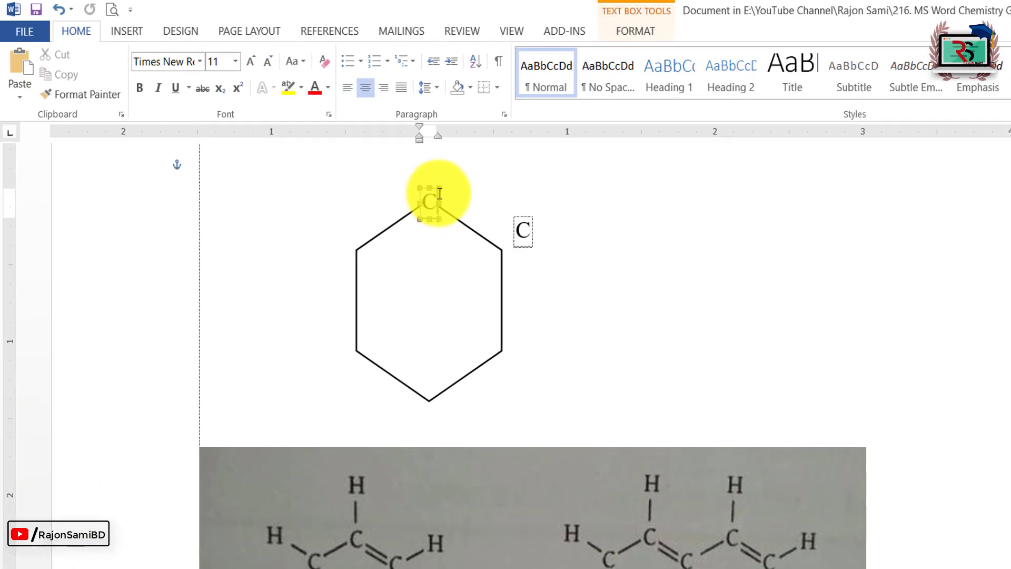
{"action": "scroll", "coordinate": [432, 195], "scroll_direction": "down", "scroll_amount": 1}
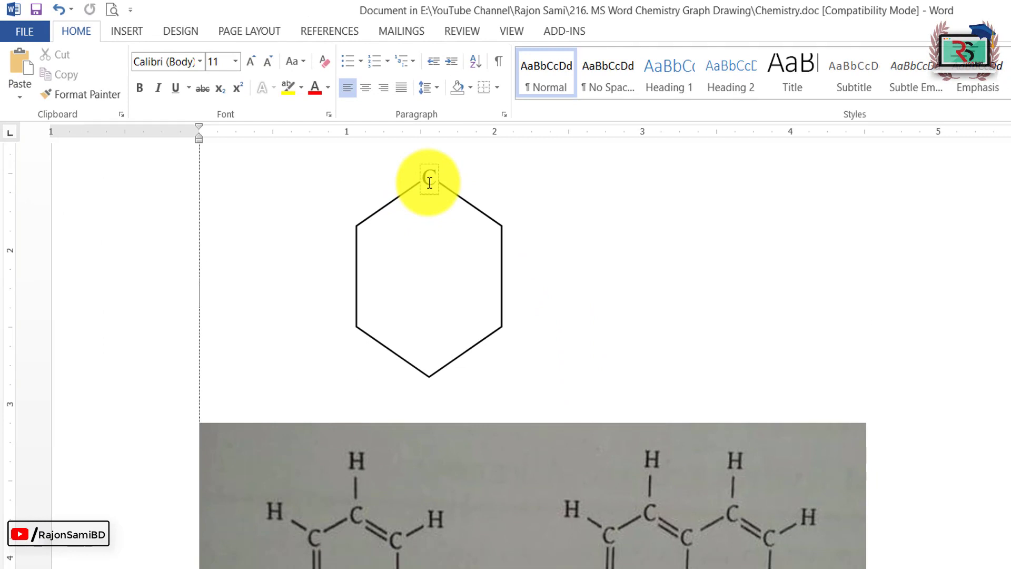
{"action": "left_click", "coordinate": [430, 175]}
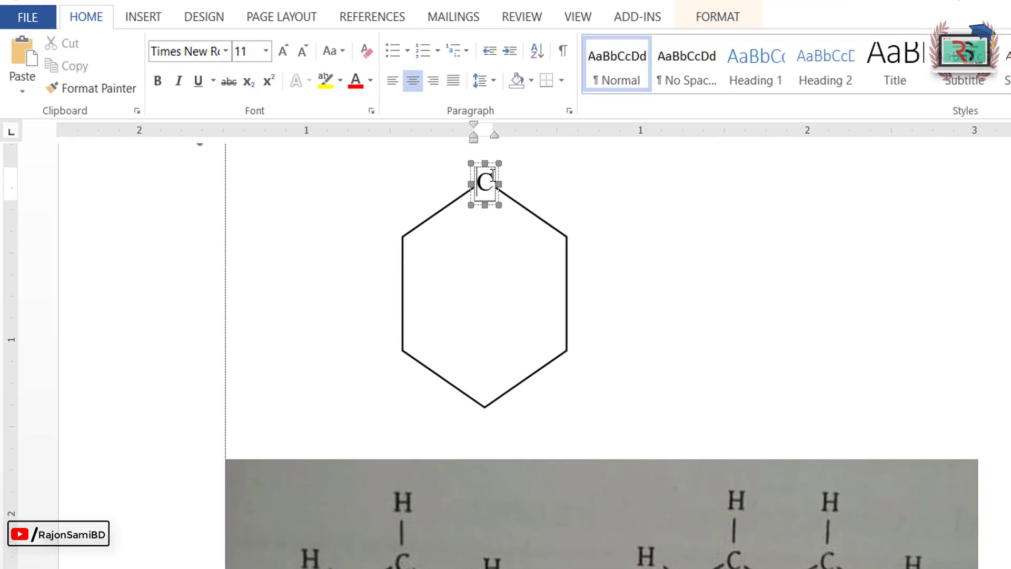
{"action": "left_click", "coordinate": [497, 179]}
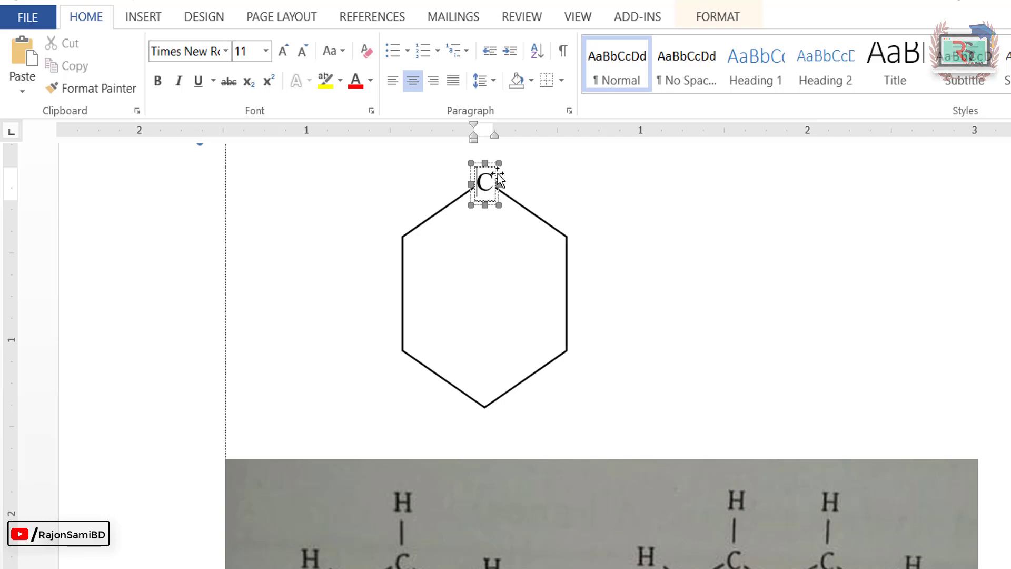
- Copy the C label onto the upper-right vertex and fine-tune its height
{"action": "left_click_drag", "start_coordinate": [498, 179], "coordinate": [501, 180]}
{"action": "left_click_drag", "start_coordinate": [560, 201], "coordinate": [636, 241]}
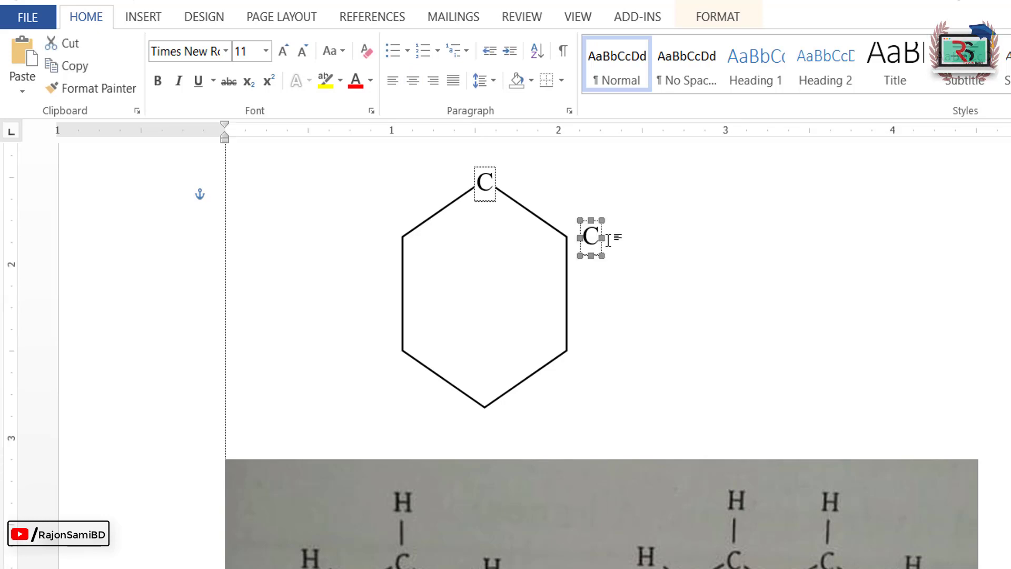
{"action": "left_click_drag", "start_coordinate": [573, 228], "coordinate": [573, 229]}
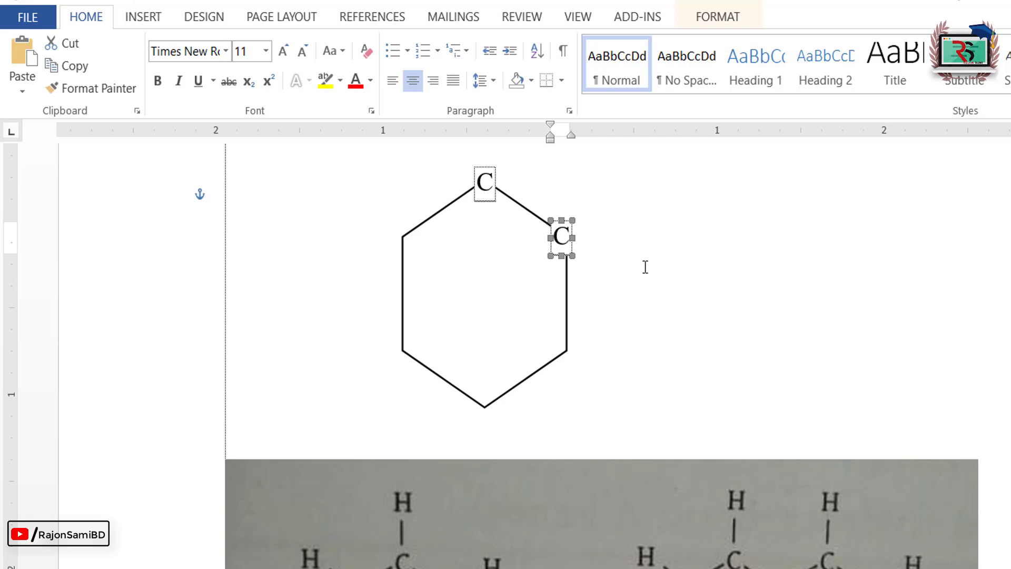
{"action": "key", "text": "Down"}
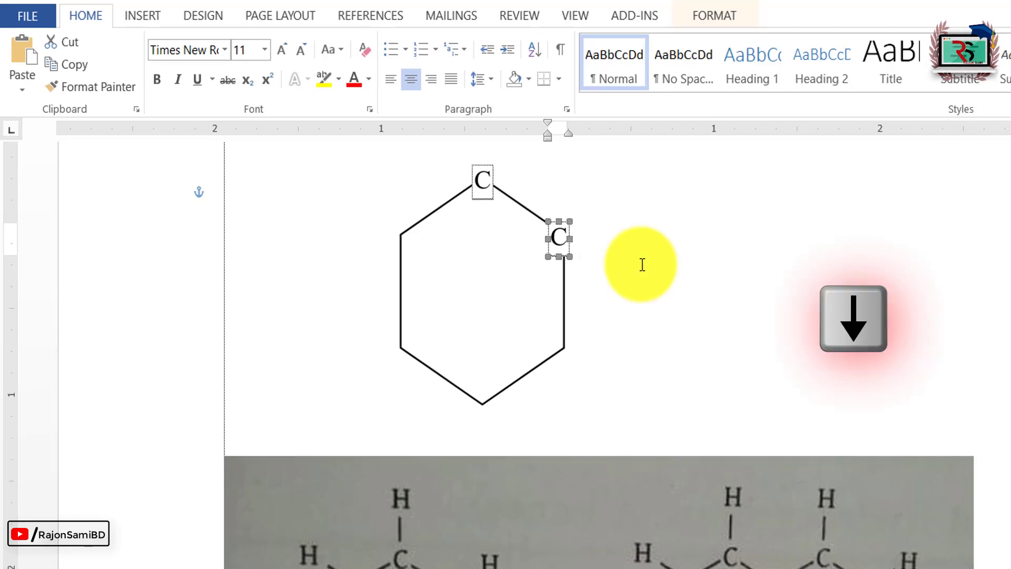
{"action": "key", "text": "Down"}
{"action": "key", "text": "Down"}
{"action": "key", "text": "Down"}
{"action": "key", "text": "Down"}
{"action": "key", "text": "Up"}
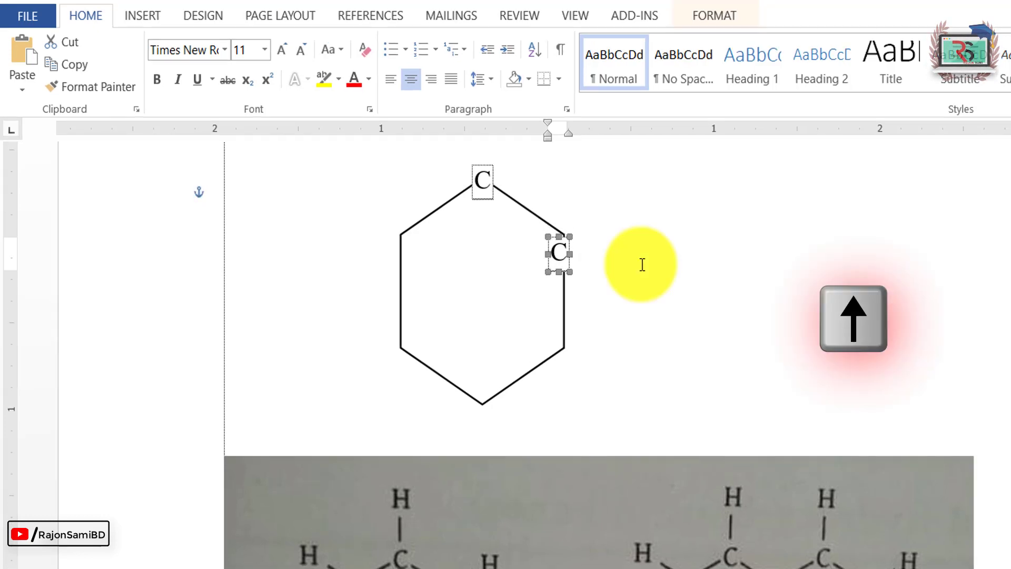
{"action": "key", "text": "Up"}
{"action": "key", "text": "Up"}
{"action": "key", "text": "Up"}
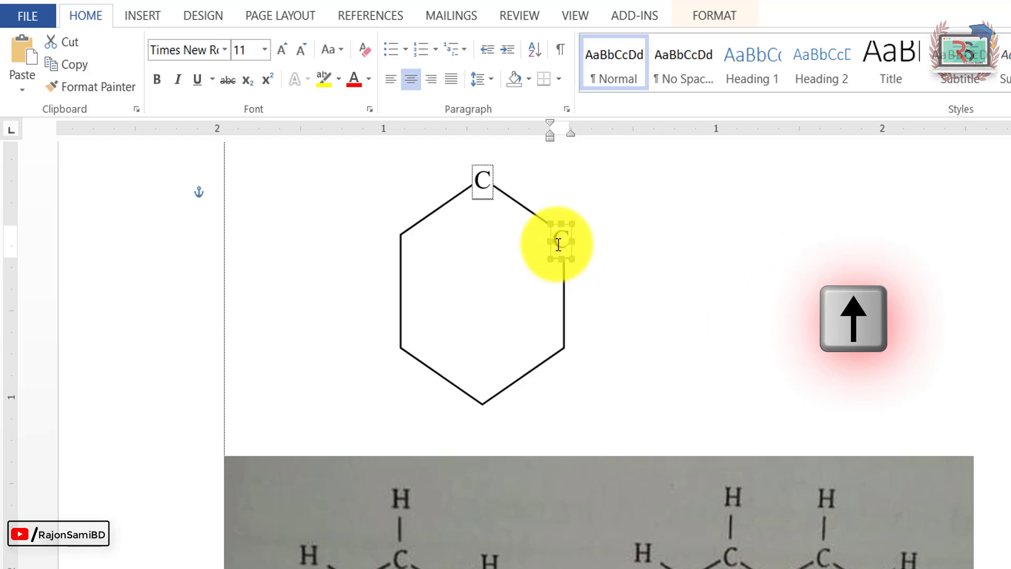
- Copy C labels to the upper-left and lower-left vertices, nudging each onto the line
{"action": "left_click_drag", "start_coordinate": [574, 237], "coordinate": [409, 232]}
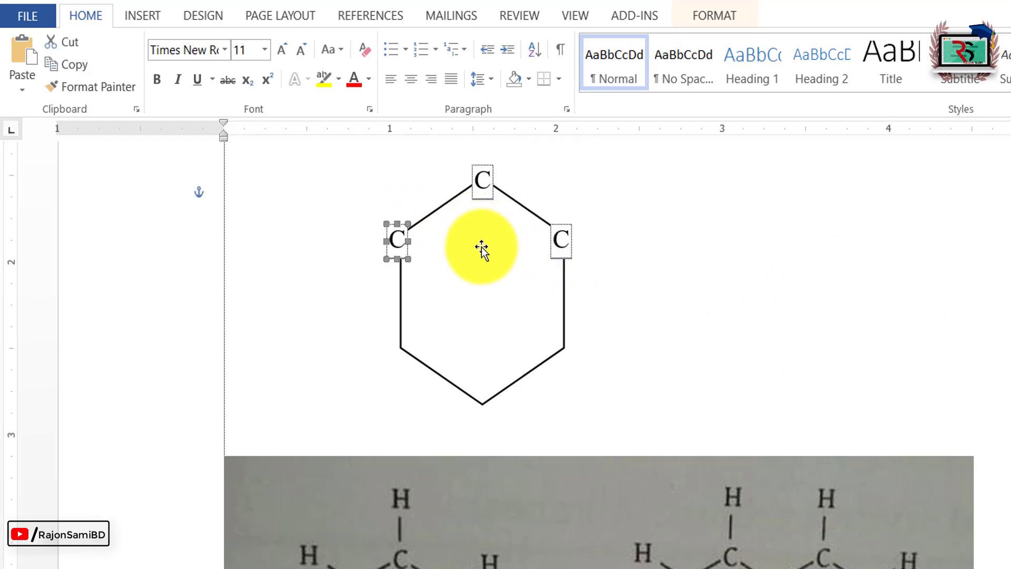
{"action": "key", "text": "Right"}
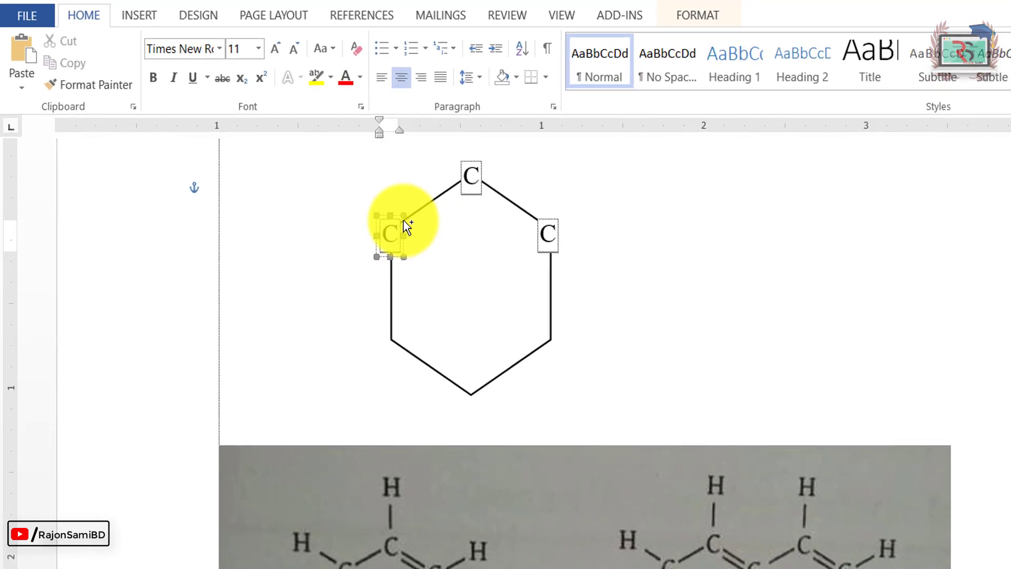
{"action": "left_click_drag", "start_coordinate": [403, 220], "coordinate": [407, 340]}
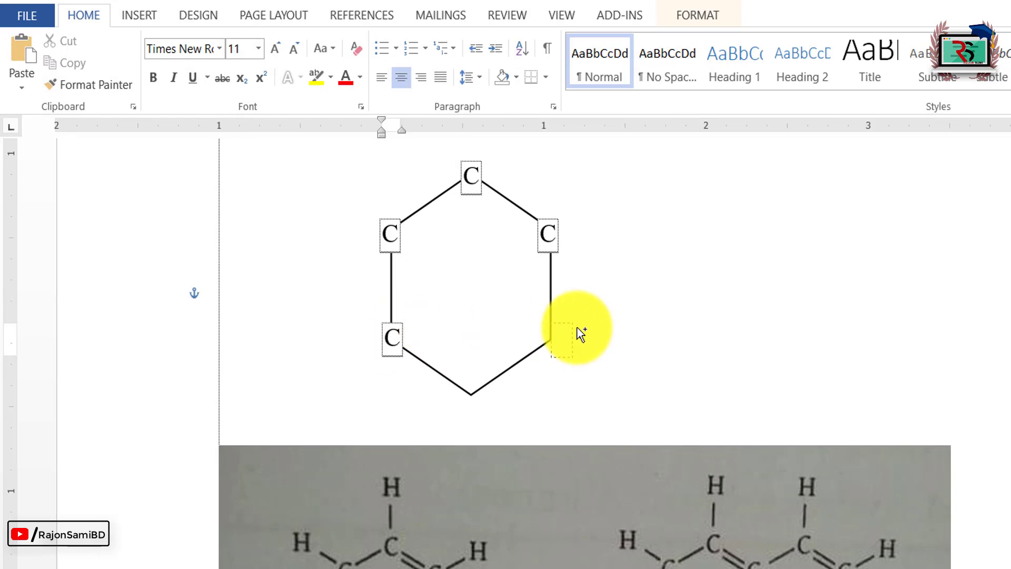
{"action": "key", "text": "ctrl+Right"}
{"action": "key", "text": "ctrl+Right"}
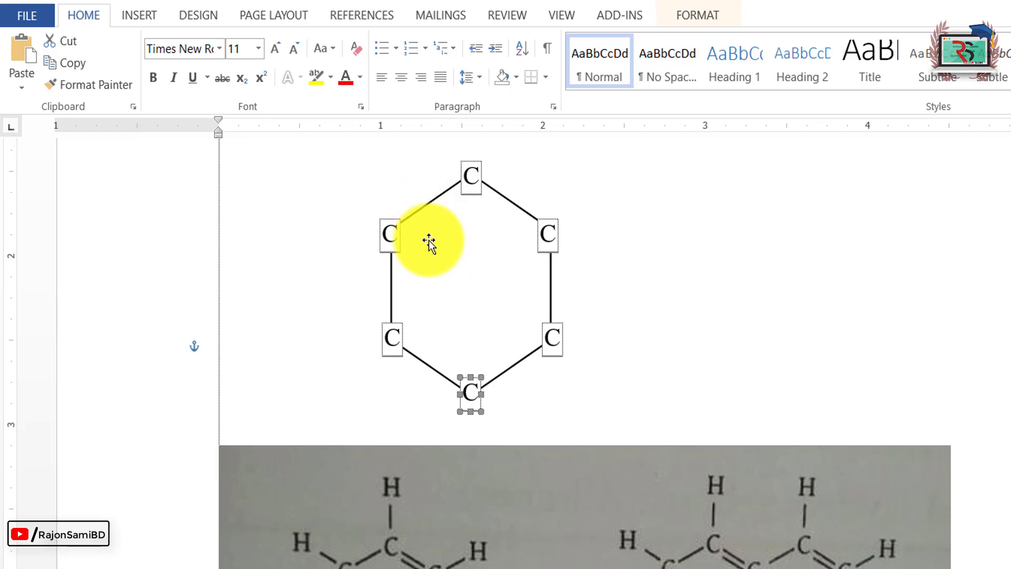
{"action": "left_click", "coordinate": [551, 271]}
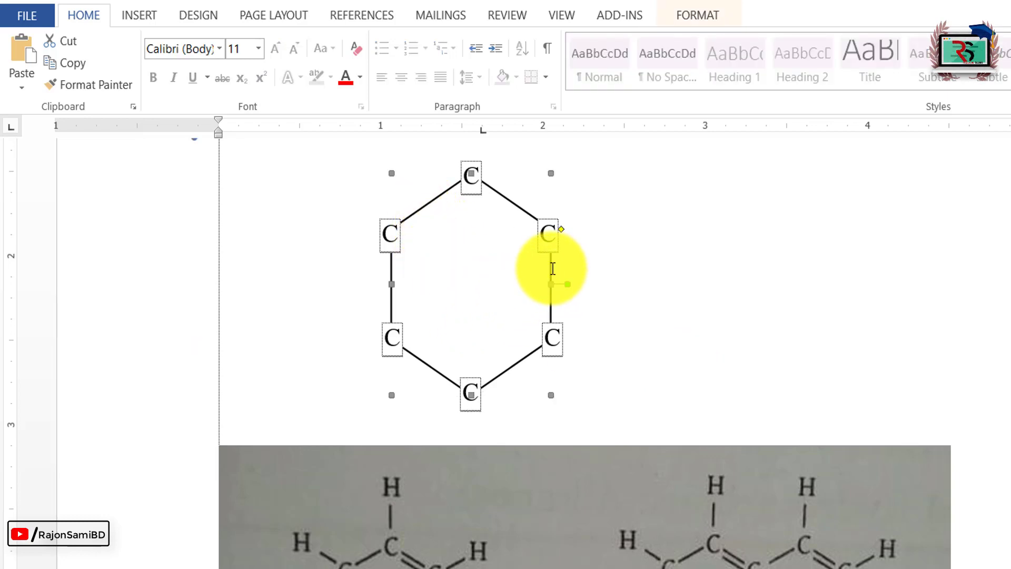
{"action": "left_click_drag", "start_coordinate": [553, 267], "coordinate": [881, 338]}
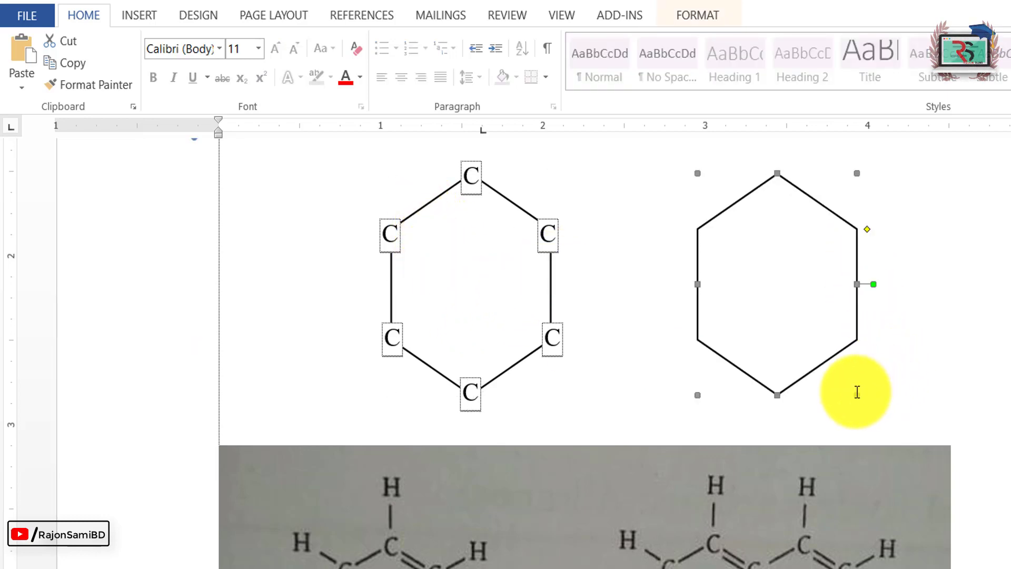
{"action": "left_click_drag", "start_coordinate": [856, 395], "coordinate": [760, 260]}
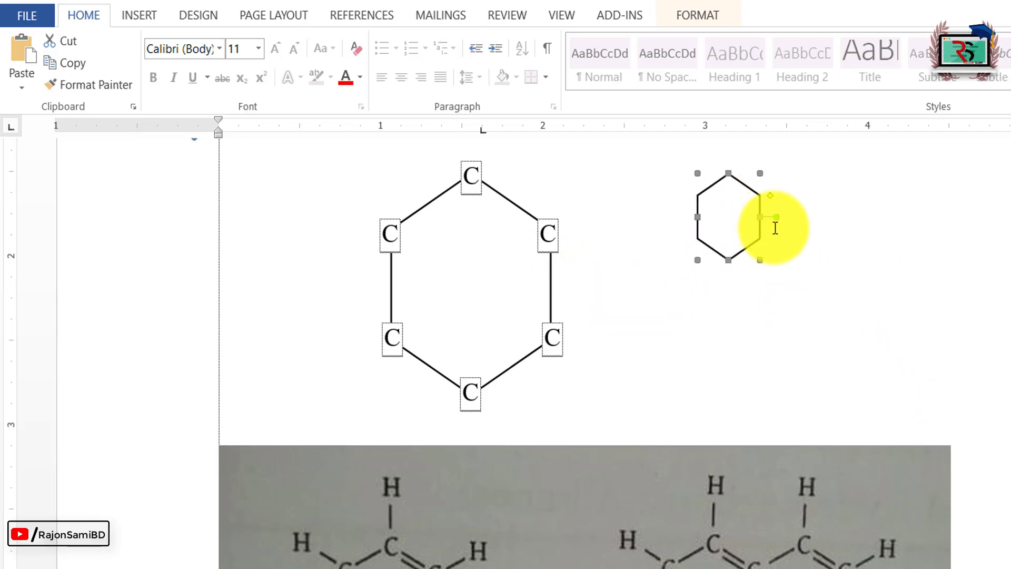
{"action": "key", "text": "Delete"}
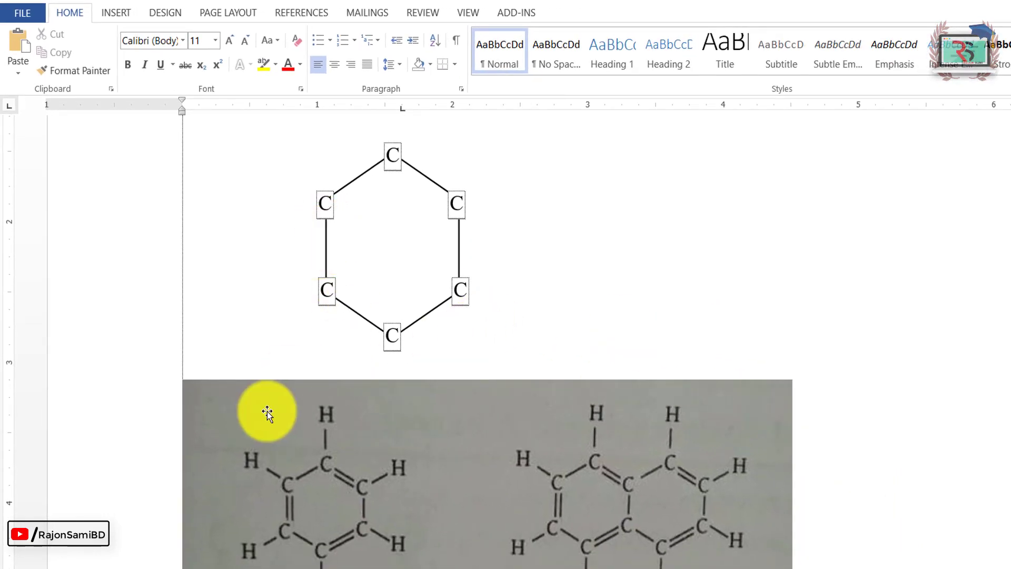
- Draw parallel lines beside the left, top-right and bottom-right bonds as double bonds
{"action": "left_click", "coordinate": [117, 12]}
{"action": "left_click", "coordinate": [226, 55]}
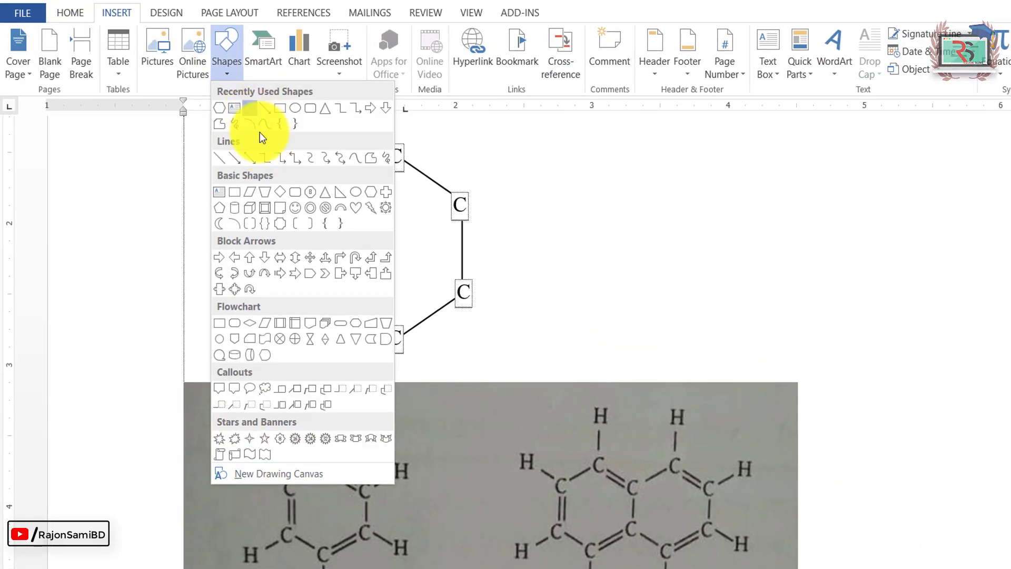
{"action": "left_click", "coordinate": [260, 127]}
{"action": "left_click_drag", "start_coordinate": [328, 221], "coordinate": [338, 279]}
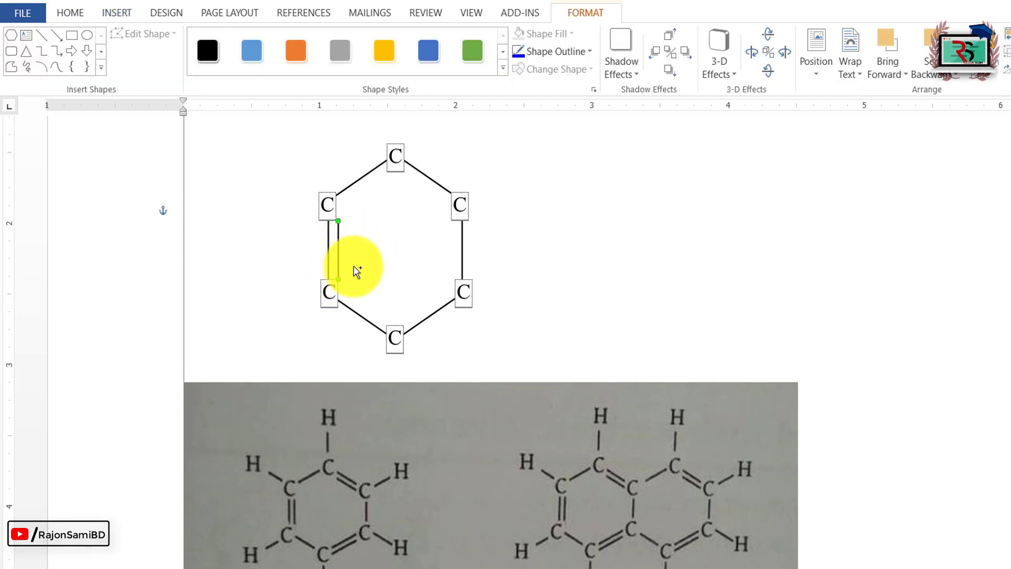
{"action": "left_click", "coordinate": [42, 35]}
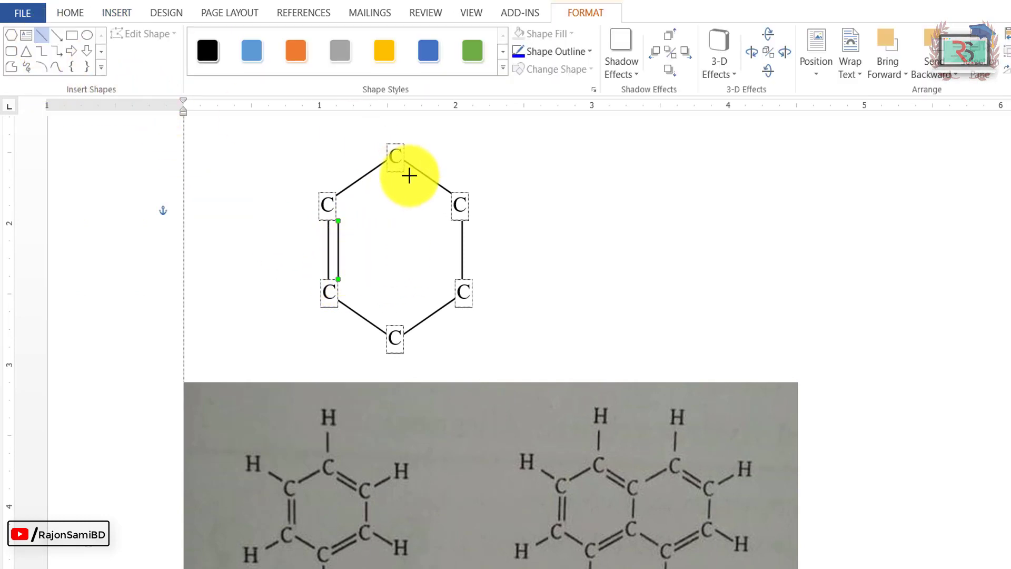
{"action": "left_click_drag", "start_coordinate": [388, 158], "coordinate": [456, 206]}
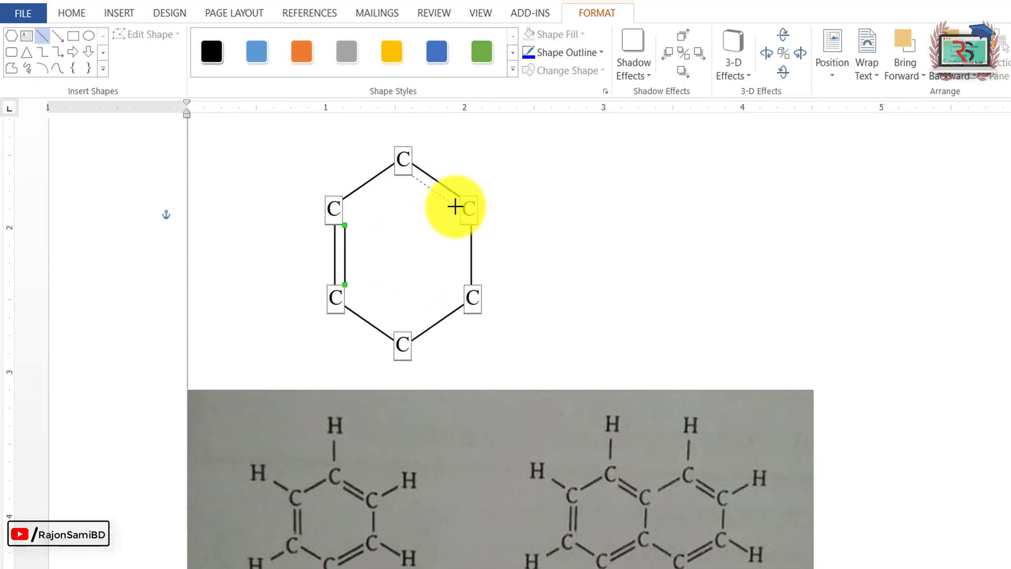
{"action": "left_click_drag", "start_coordinate": [419, 346], "coordinate": [464, 316]}
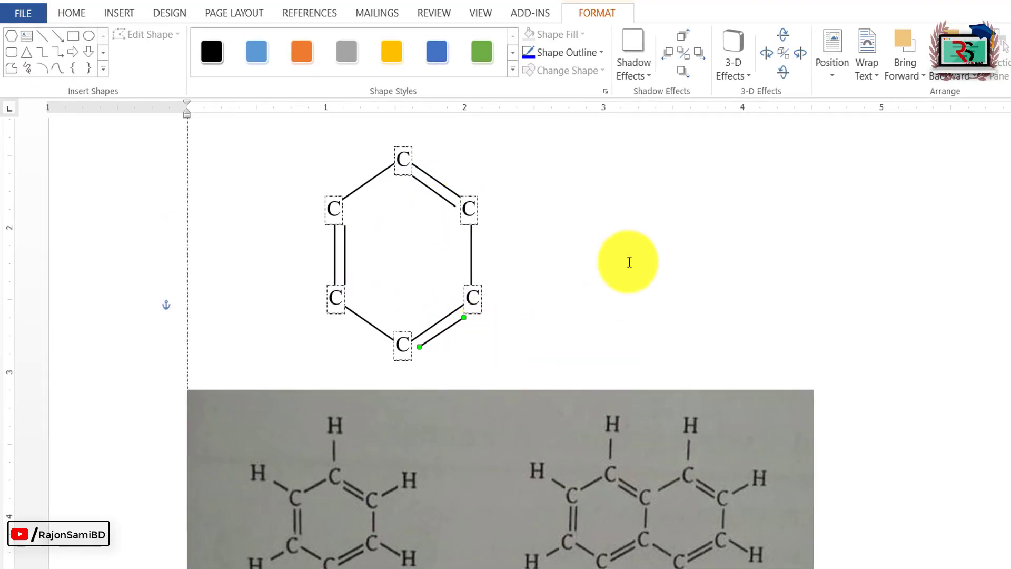
{"action": "left_click", "coordinate": [634, 248]}
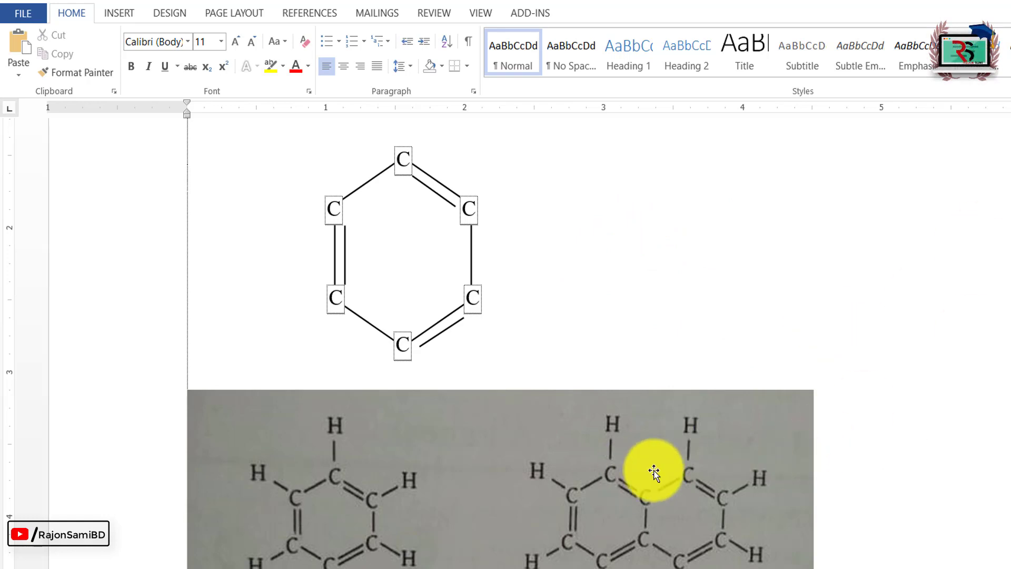
- Set the reference photo to Behind Text and drag it up to the hexagon's right
{"action": "left_click", "coordinate": [463, 462]}
{"action": "left_click", "coordinate": [908, 250]}
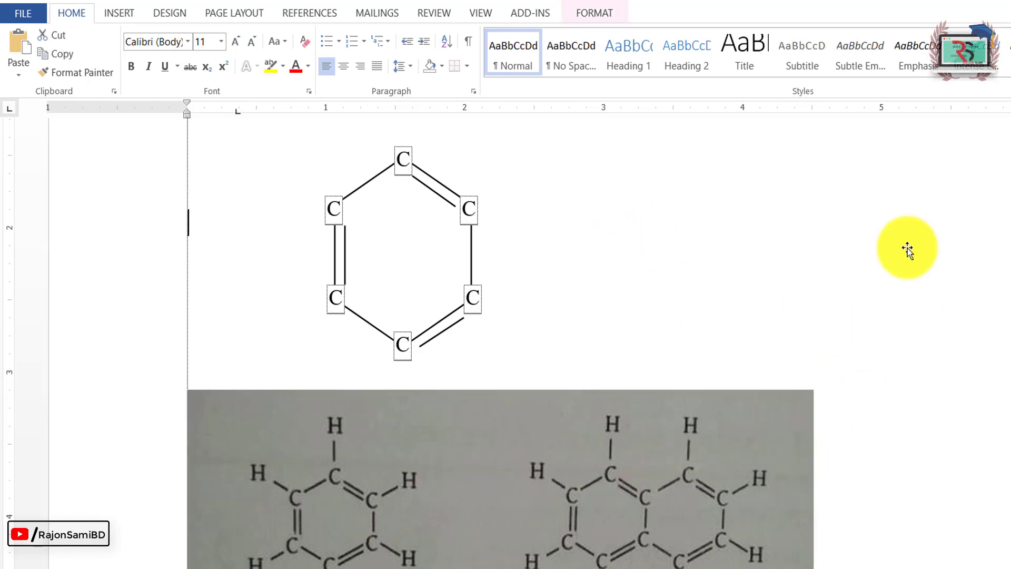
{"action": "key", "text": "ctrl+v"}
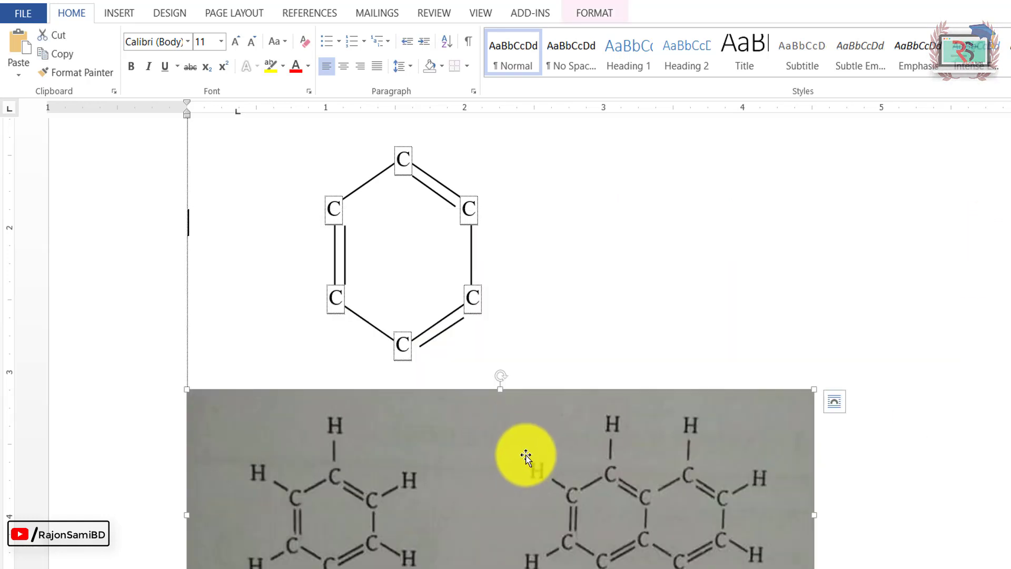
{"action": "double_click", "coordinate": [497, 444]}
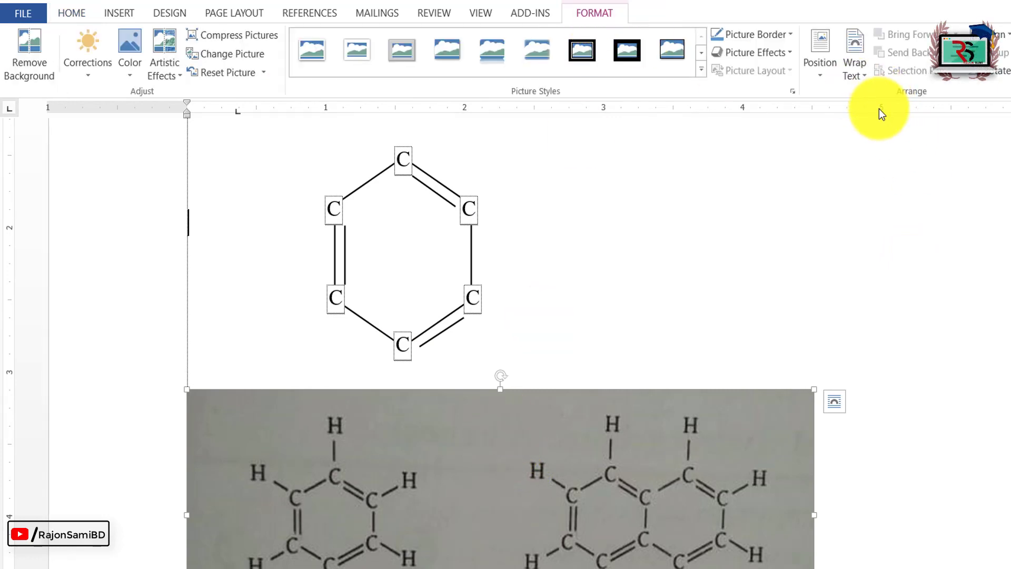
{"action": "left_click", "coordinate": [863, 76]}
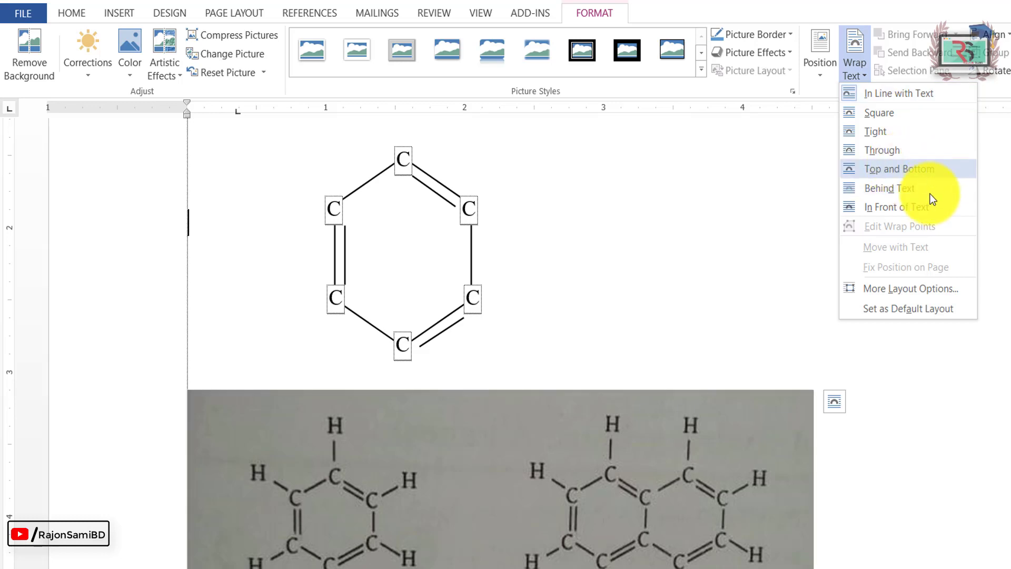
{"action": "left_click", "coordinate": [693, 469]}
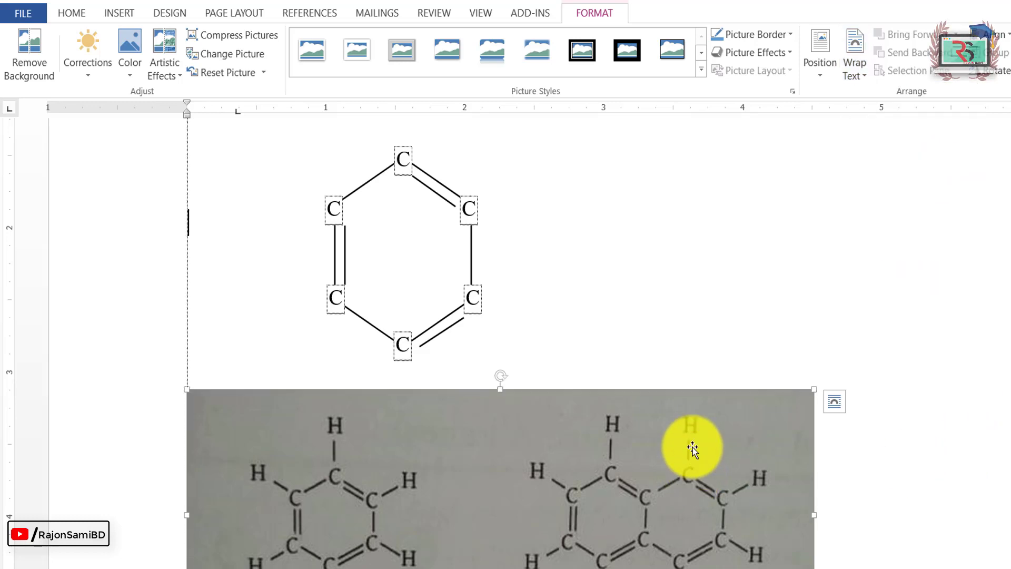
{"action": "right_click", "coordinate": [693, 446]}
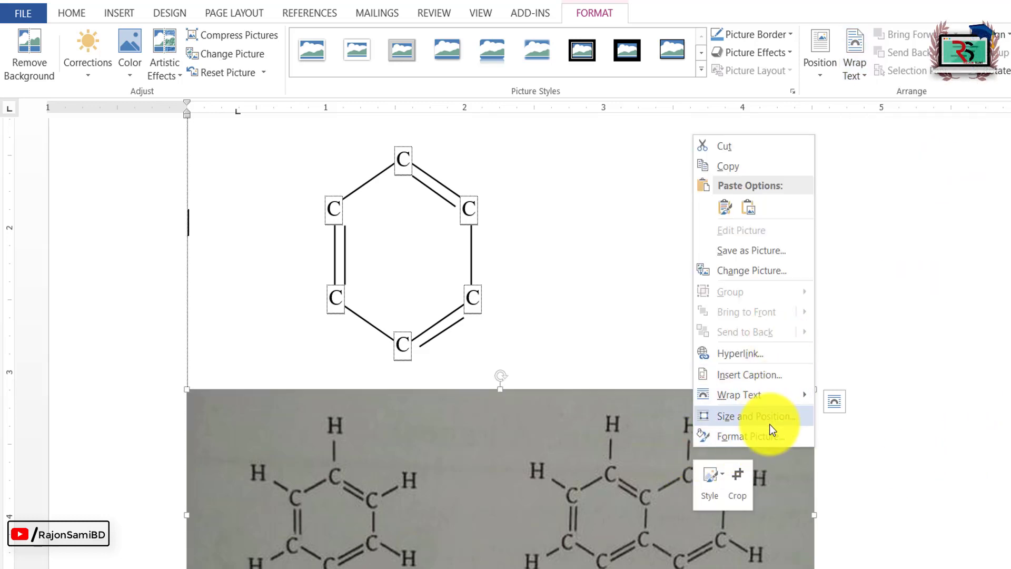
{"action": "mouse_move", "coordinate": [739, 394]}
{"action": "left_click", "coordinate": [904, 490]}
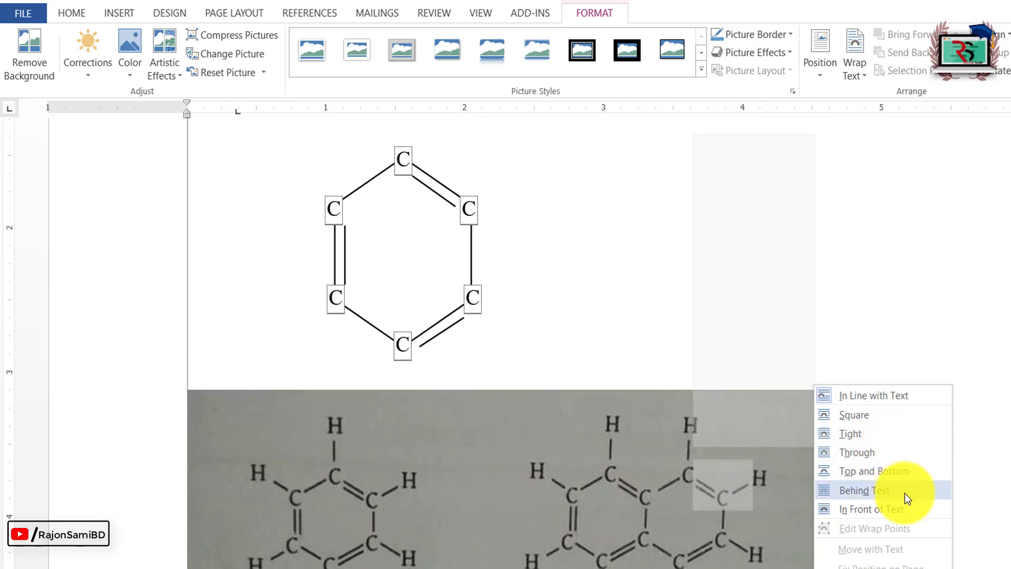
{"action": "mouse_move", "coordinate": [745, 445]}
{"action": "left_mouse_down"}
{"action": "mouse_move", "coordinate": [854, 212]}
{"action": "mouse_move", "coordinate": [694, 342]}
{"action": "left_mouse_up"}
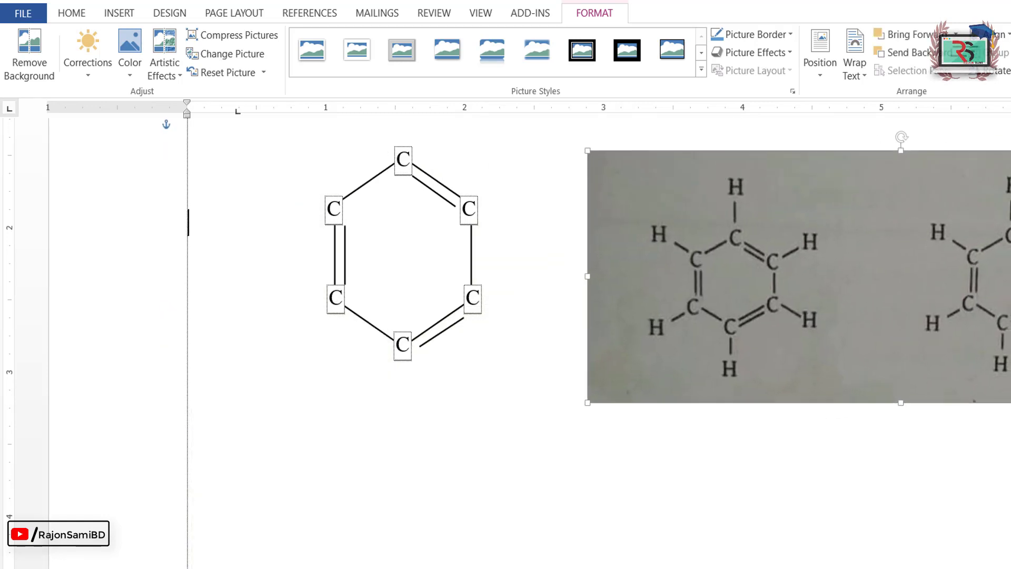
{"action": "scroll", "coordinate": [694, 497], "scroll_direction": "up", "scroll_amount": 3}
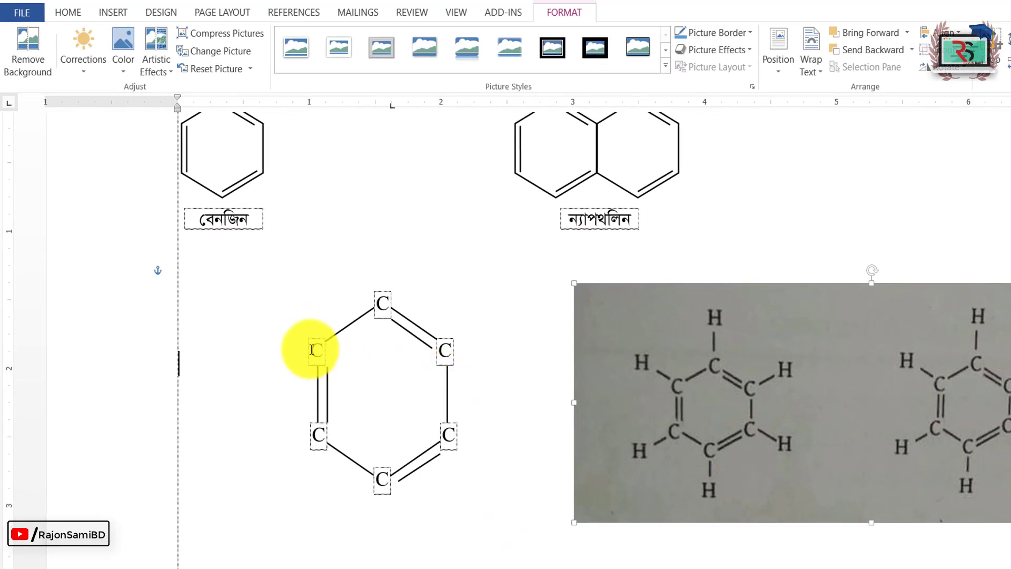
- Draw a short vertical bond above the top C and label its end H
{"action": "left_click", "coordinate": [72, 14]}
{"action": "left_click", "coordinate": [112, 13]}
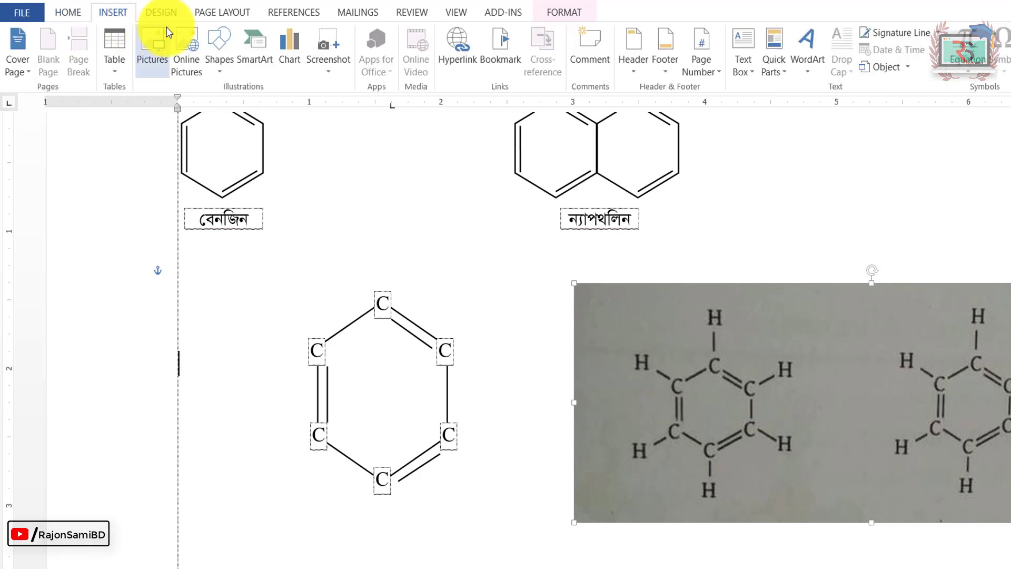
{"action": "left_click", "coordinate": [219, 70]}
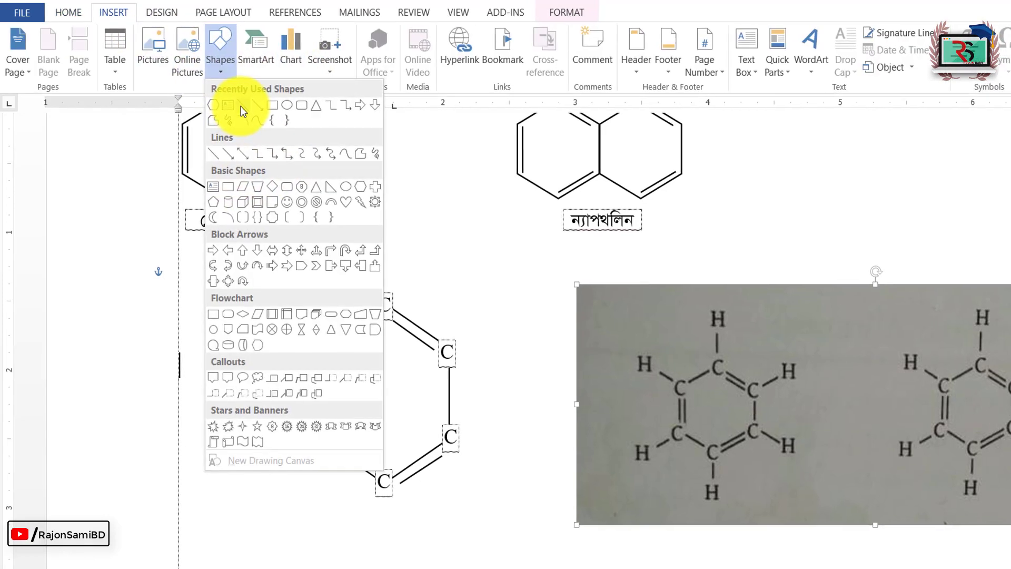
{"action": "left_click", "coordinate": [241, 106]}
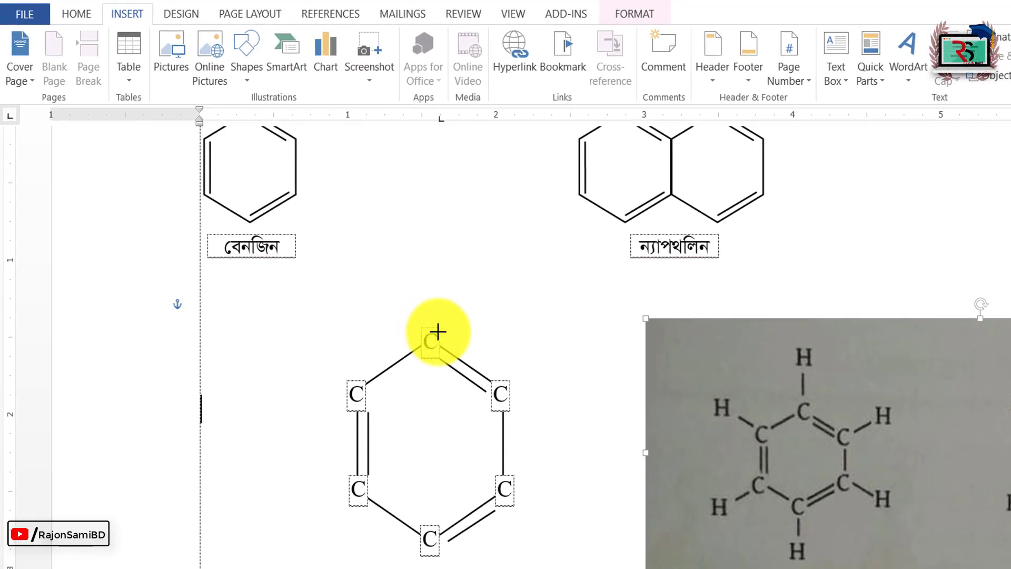
{"action": "mouse_move", "coordinate": [432, 328]}
{"action": "left_mouse_down"}
{"action": "mouse_move", "coordinate": [438, 271]}
{"action": "mouse_move", "coordinate": [429, 274]}
{"action": "left_mouse_up"}
{"action": "left_click", "coordinate": [437, 337]}
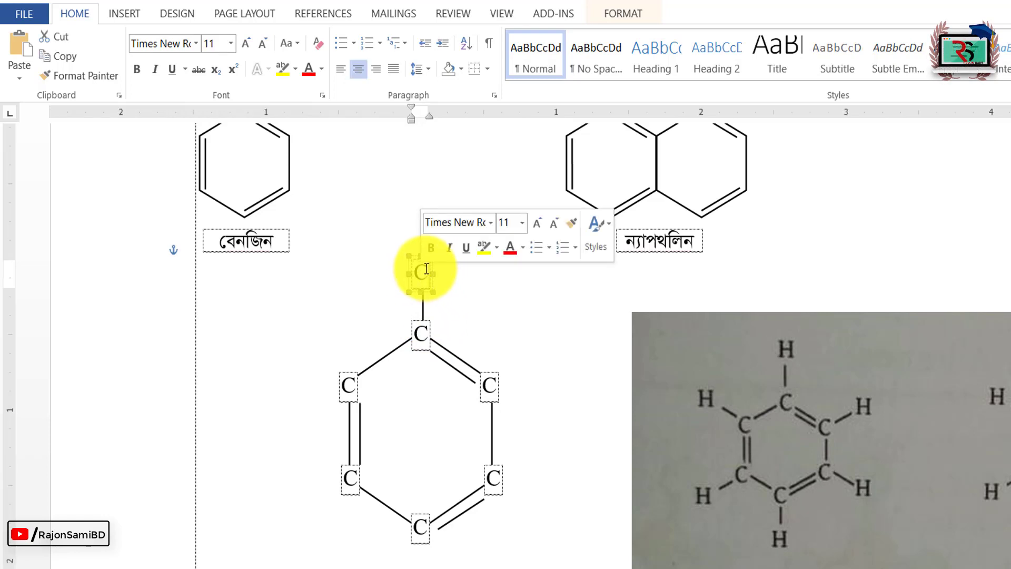
{"action": "type", "text": "H"}
{"action": "left_click", "coordinate": [492, 307]}
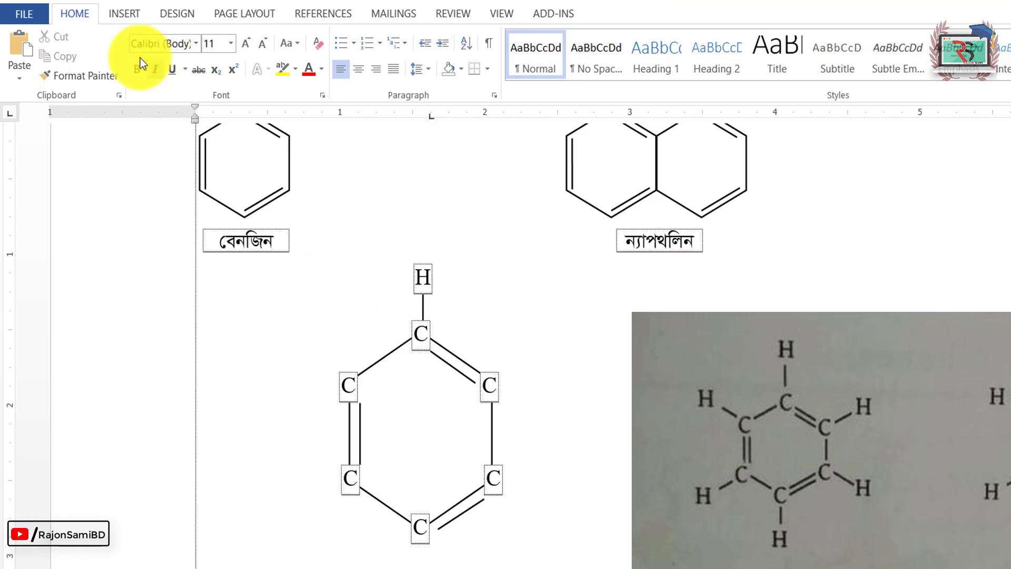
{"action": "left_click", "coordinate": [128, 20]}
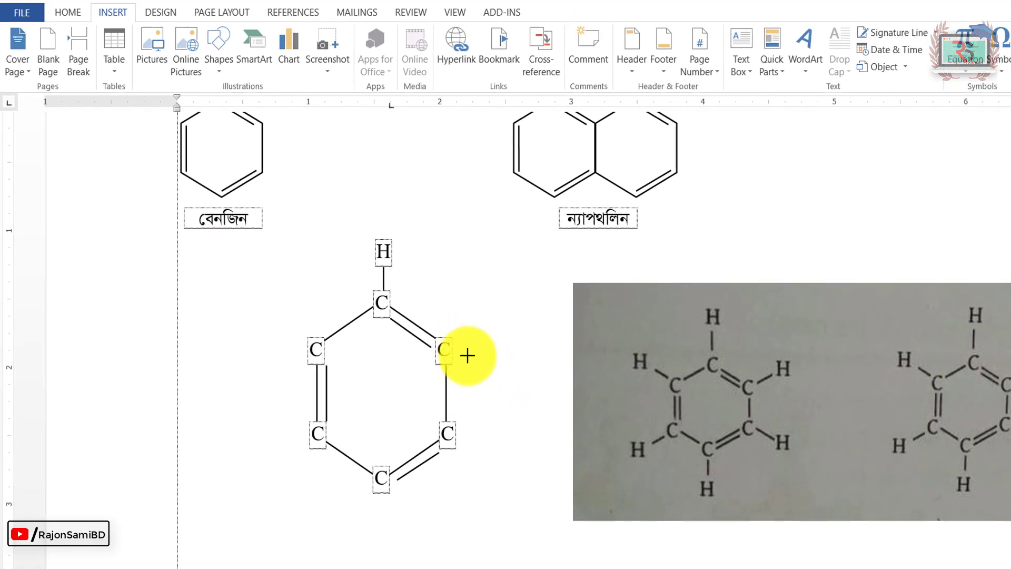
- Draw short bonds out from the upper-right, lower-left, bottom, upper-left and lower-right carbons
{"action": "left_click_drag", "start_coordinate": [452, 343], "coordinate": [469, 328]}
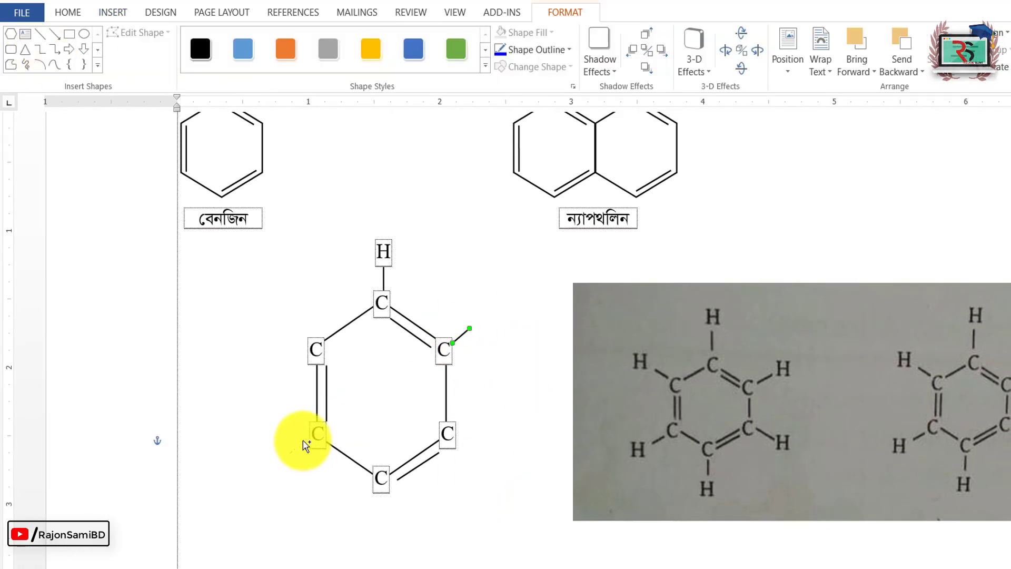
{"action": "left_click_drag", "start_coordinate": [311, 441], "coordinate": [295, 454]}
{"action": "left_click_drag", "start_coordinate": [382, 490], "coordinate": [382, 518]}
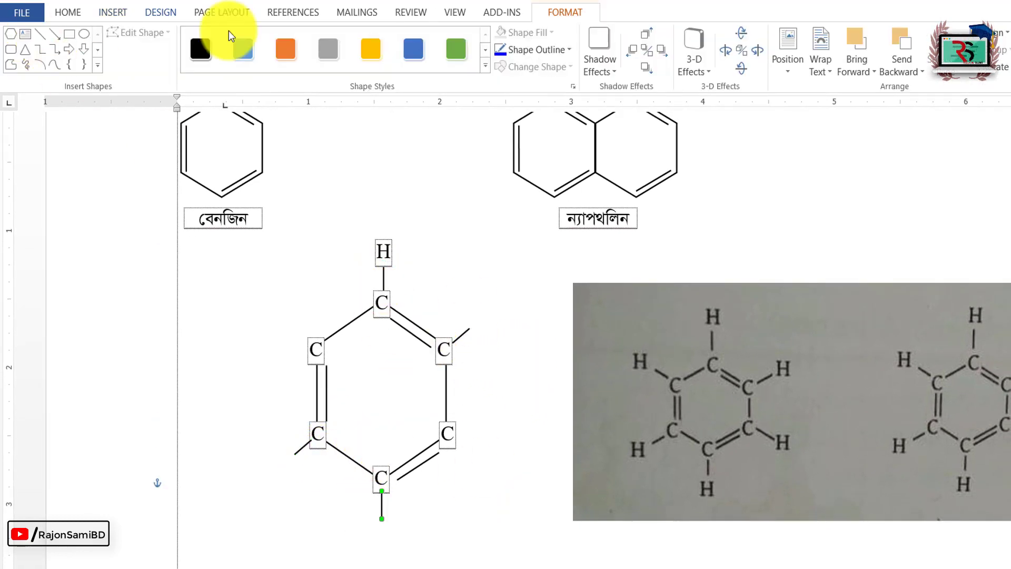
{"action": "left_click_drag", "start_coordinate": [295, 329], "coordinate": [308, 343]}
{"action": "left_click_drag", "start_coordinate": [456, 437], "coordinate": [469, 452]}
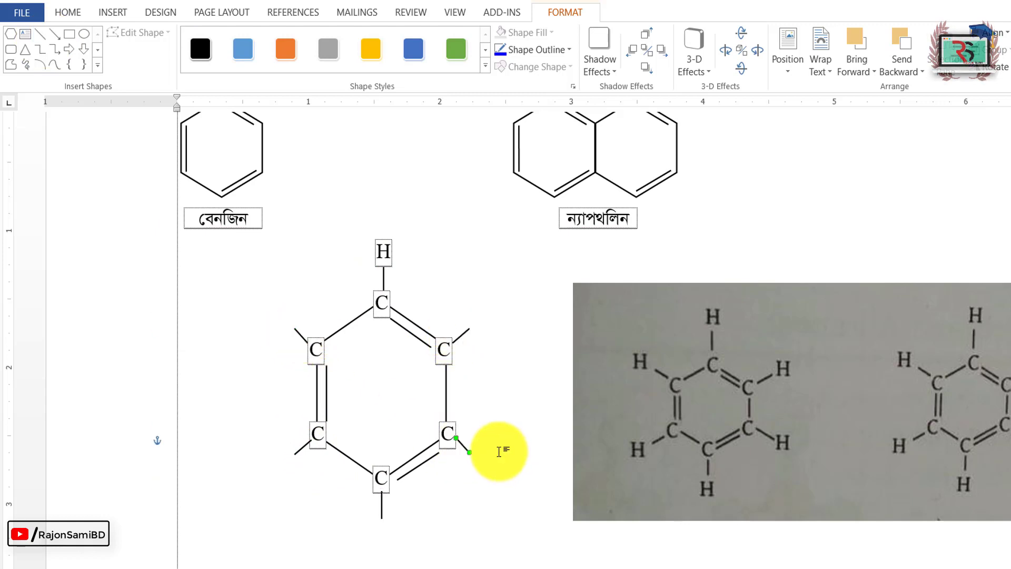
- Copy H labels onto the ends of the new bonds, including below the bottom carbon
{"action": "left_click", "coordinate": [396, 247]}
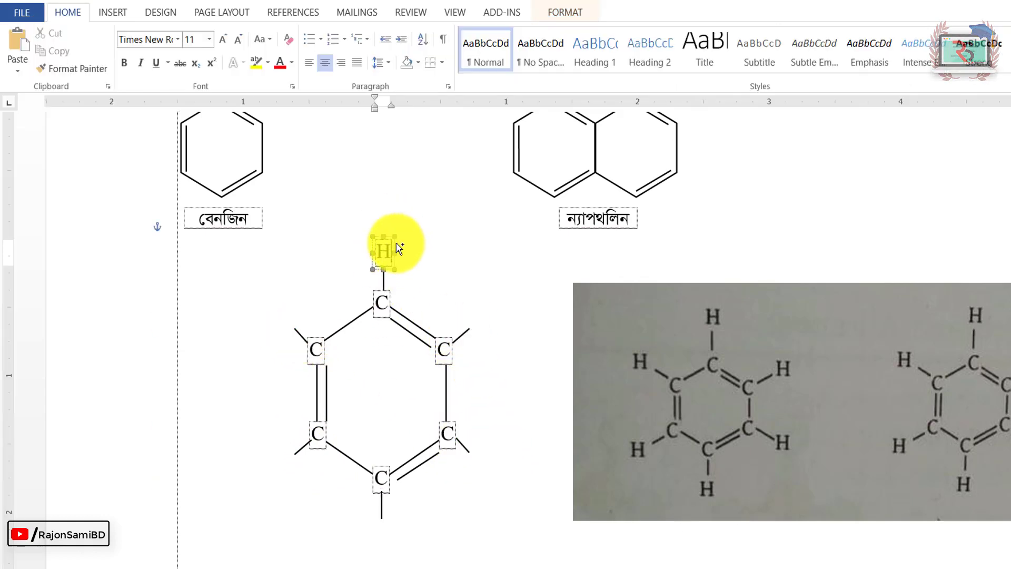
{"action": "left_click_drag", "start_coordinate": [398, 247], "coordinate": [493, 327]}
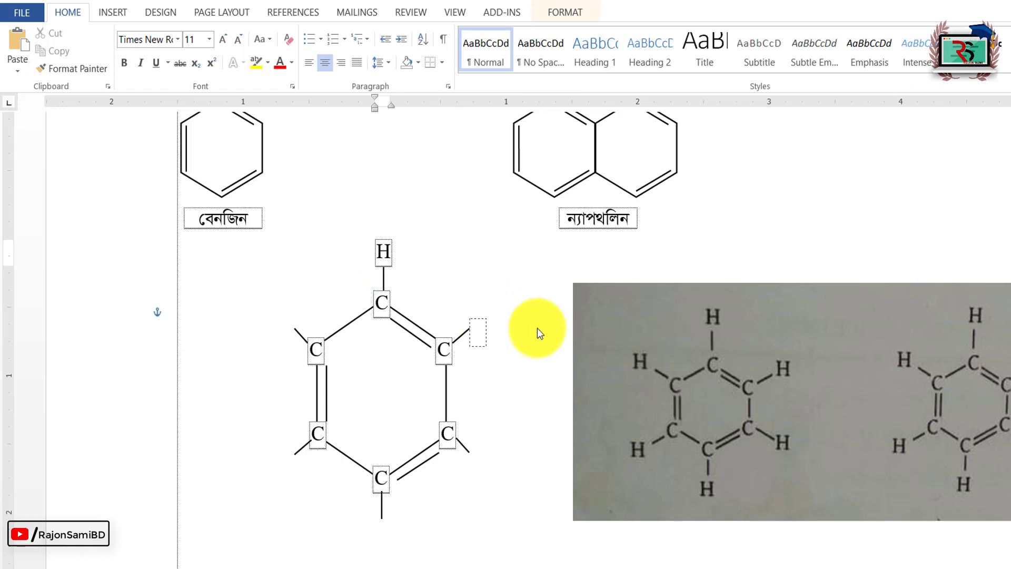
{"action": "left_click_drag", "start_coordinate": [491, 324], "coordinate": [512, 456]}
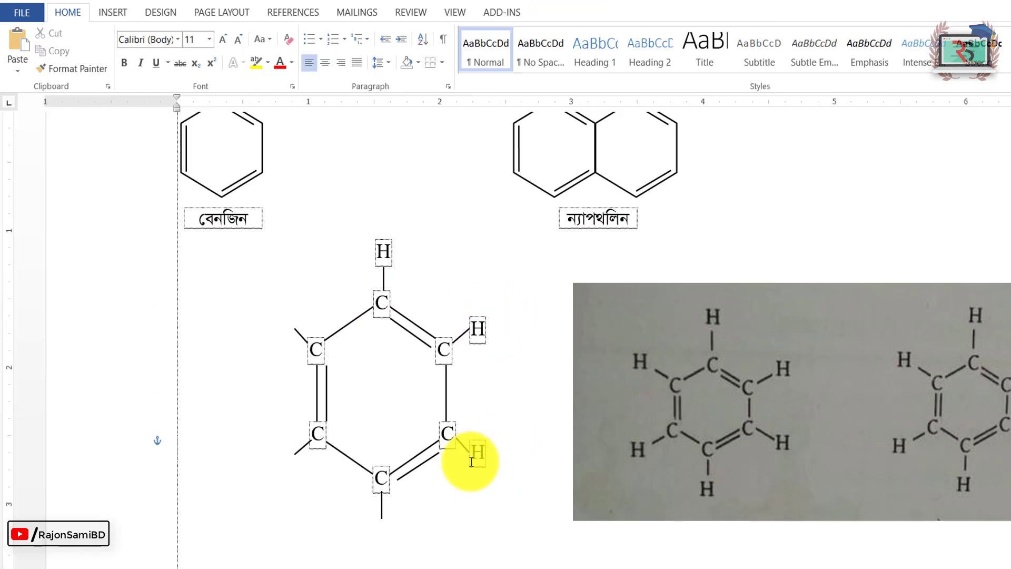
{"action": "left_click", "coordinate": [465, 446]}
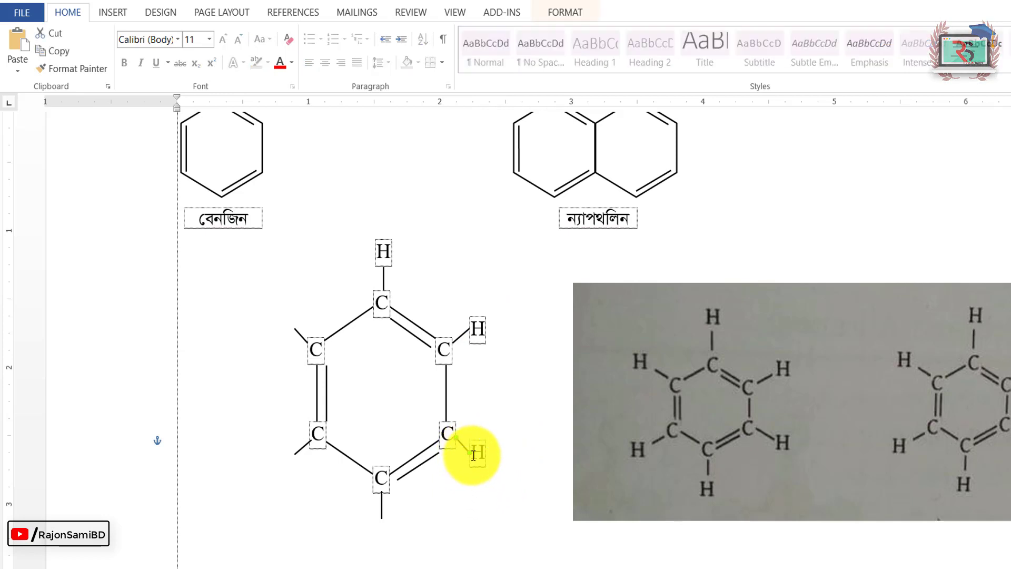
{"action": "left_click_drag", "start_coordinate": [468, 453], "coordinate": [485, 422]}
{"action": "left_click", "coordinate": [480, 455]}
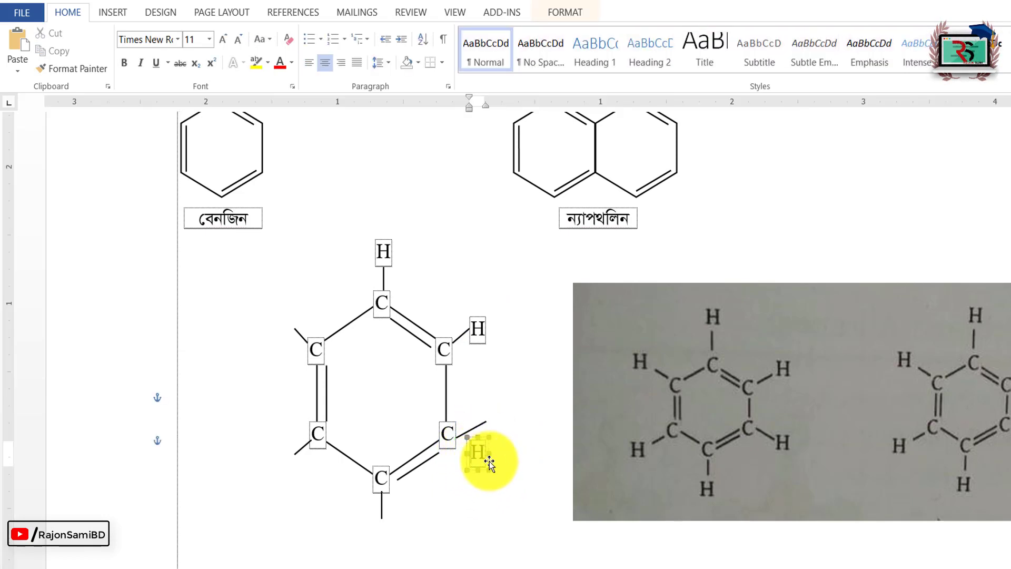
{"action": "key", "text": "ctrl+z"}
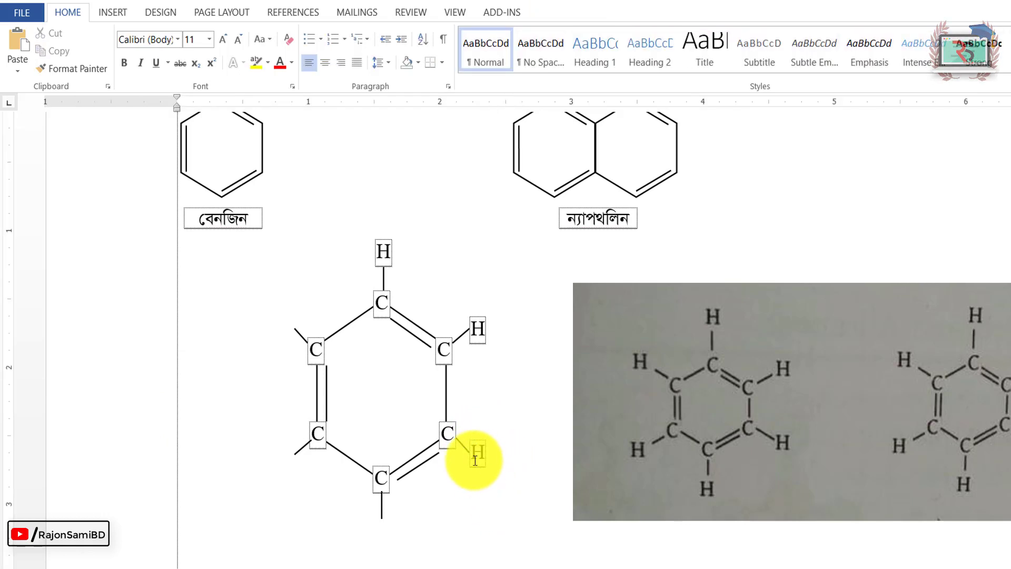
{"action": "left_click", "coordinate": [485, 457]}
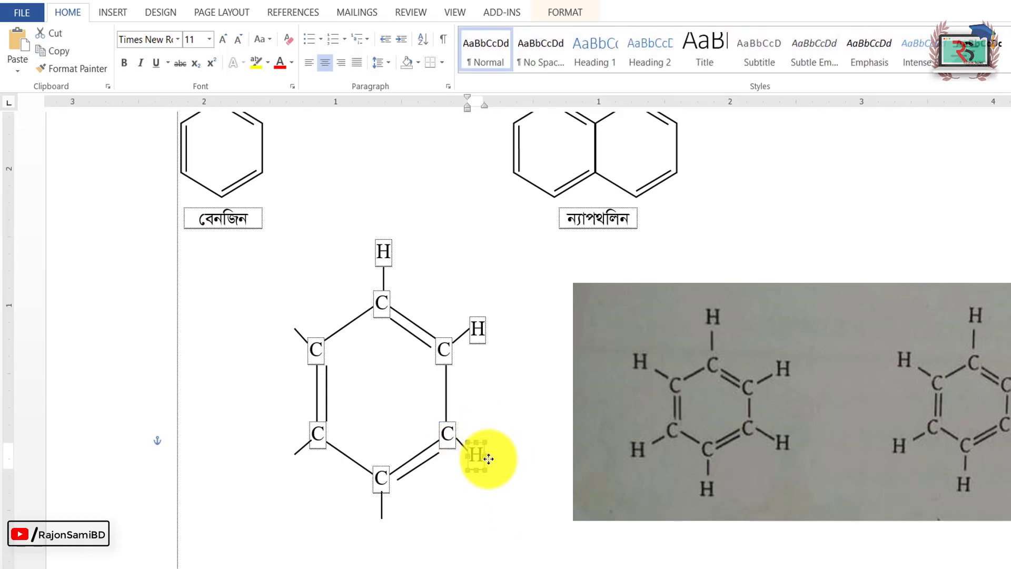
{"action": "mouse_move", "coordinate": [489, 459]}
{"action": "left_mouse_down"}
{"action": "mouse_move", "coordinate": [298, 462]}
{"action": "mouse_move", "coordinate": [299, 332]}
{"action": "mouse_move", "coordinate": [393, 524]}
{"action": "left_mouse_up"}
{"action": "left_click", "coordinate": [448, 531]}
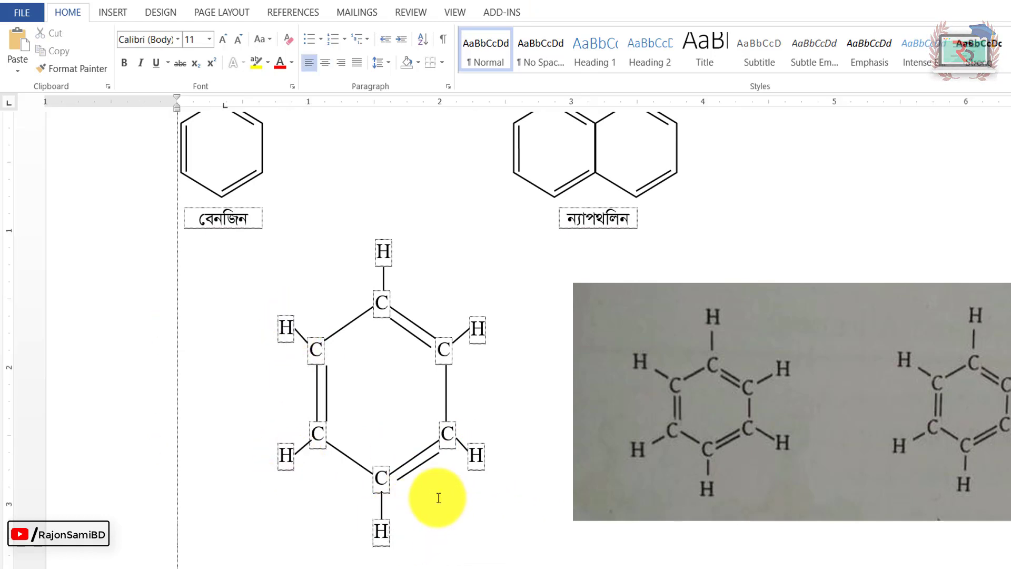
- Move the reference photo down below the benzene drawing
{"action": "left_click_drag", "start_coordinate": [859, 354], "coordinate": [537, 542]}
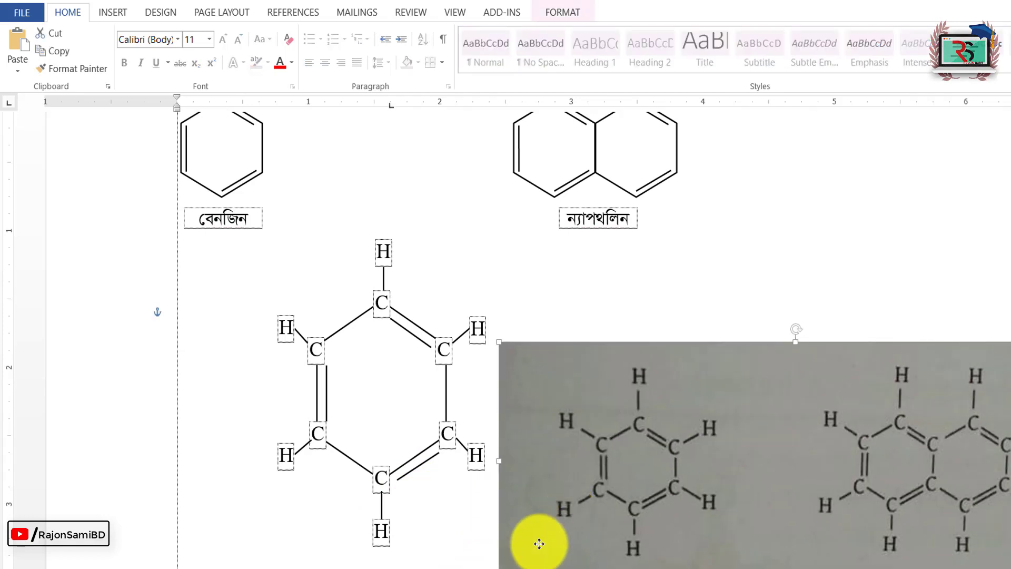
{"action": "scroll", "coordinate": [1005, 474], "scroll_direction": "down", "scroll_amount": 5}
{"action": "scroll", "coordinate": [621, 473], "scroll_direction": "down", "scroll_amount": 2}
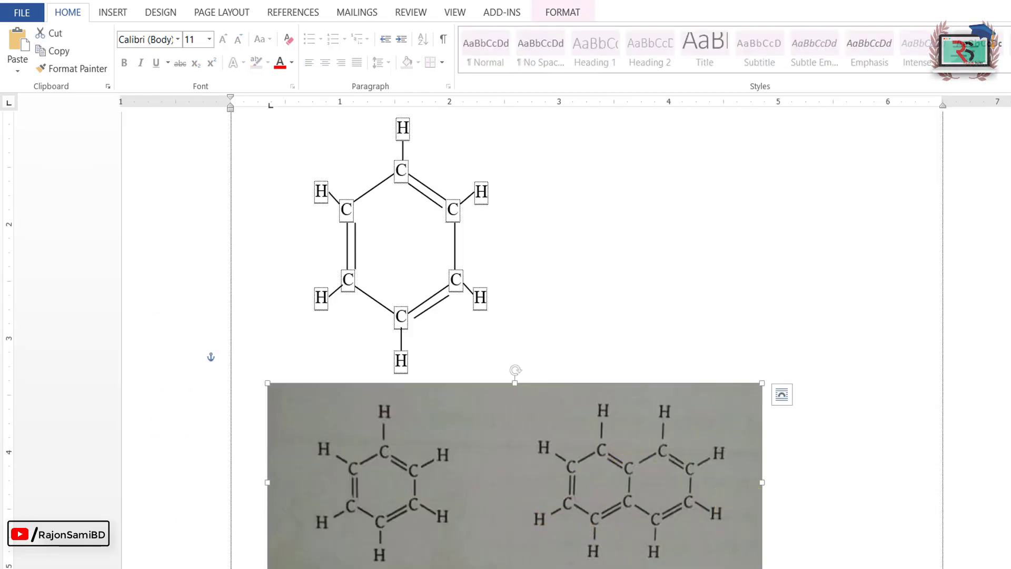
- Select all shapes of the labelled benzene ring and Ctrl-drag two copies to the right
{"action": "left_click", "coordinate": [990, 68]}
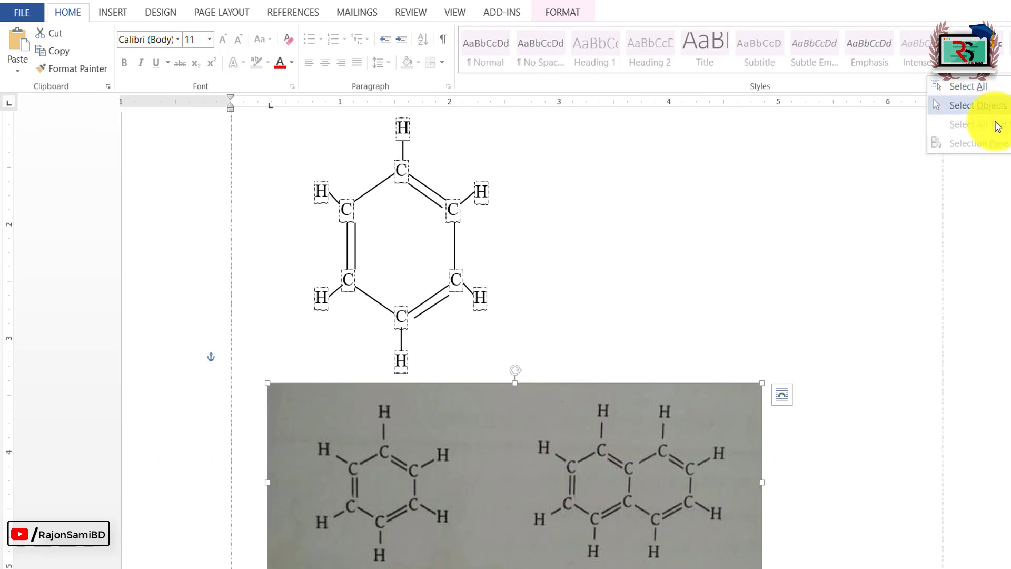
{"action": "left_click", "coordinate": [971, 109]}
{"action": "left_click_drag", "start_coordinate": [244, 117], "coordinate": [595, 424]}
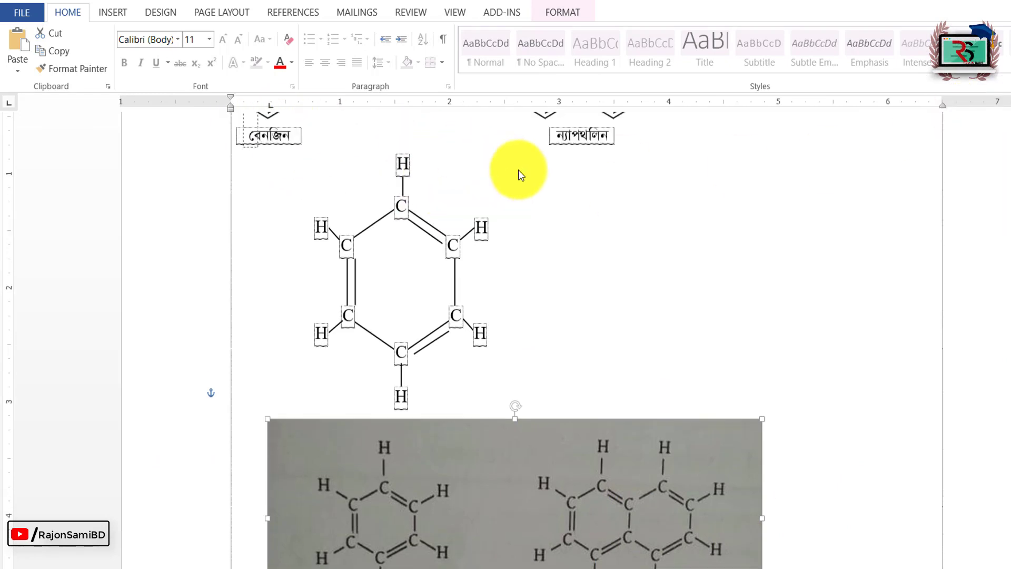
{"action": "left_click", "coordinate": [568, 461]}
{"action": "key", "text": "ctrl+a"}
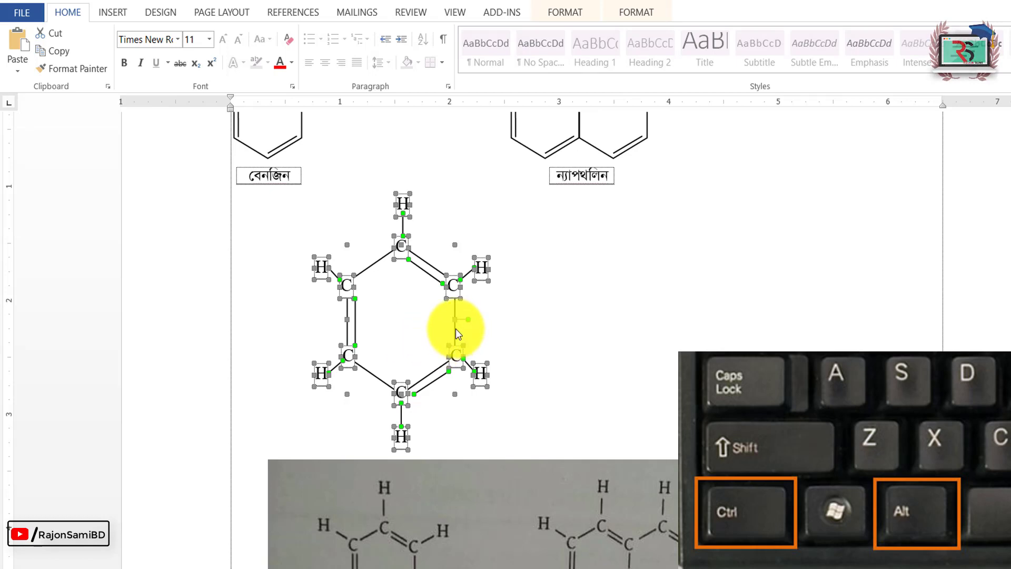
{"action": "left_click_drag", "start_coordinate": [456, 329], "coordinate": [662, 338]}
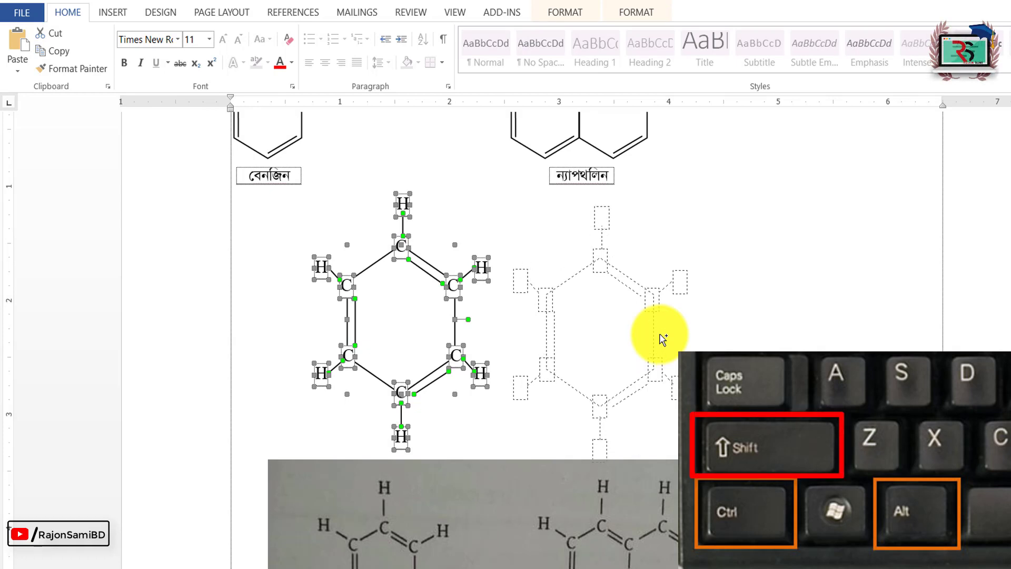
{"action": "left_click_drag", "start_coordinate": [662, 338], "coordinate": [901, 327]}
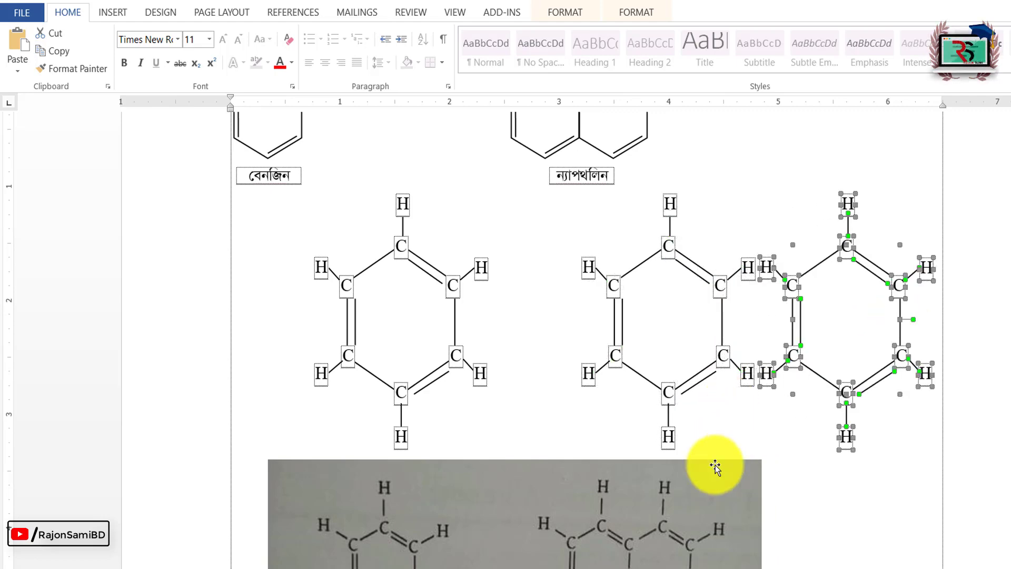
{"action": "left_click", "coordinate": [762, 345]}
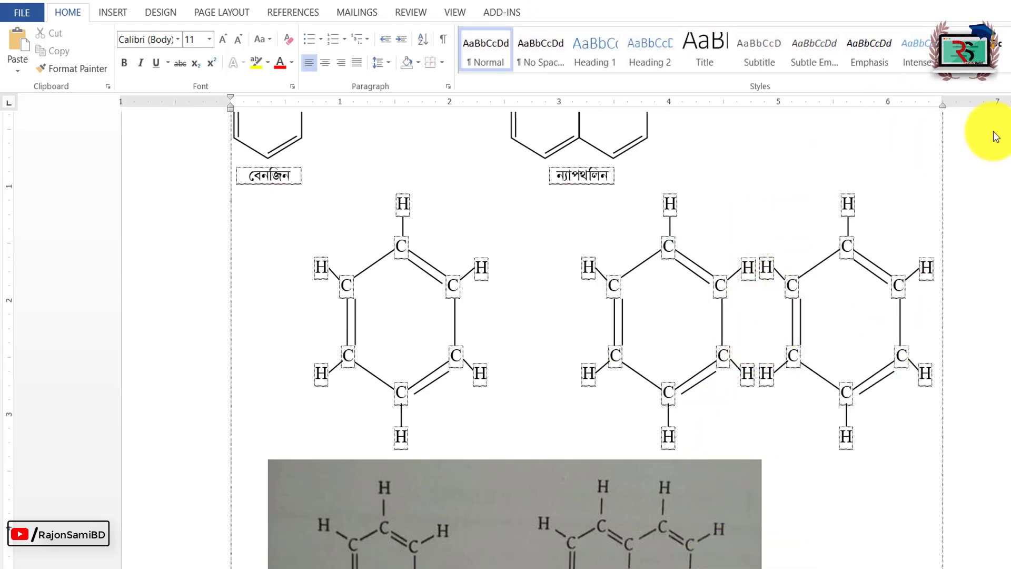
- Delete the facing H labels and their bonds between the two copied rings
{"action": "left_click", "coordinate": [1000, 81]}
{"action": "left_click", "coordinate": [914, 120]}
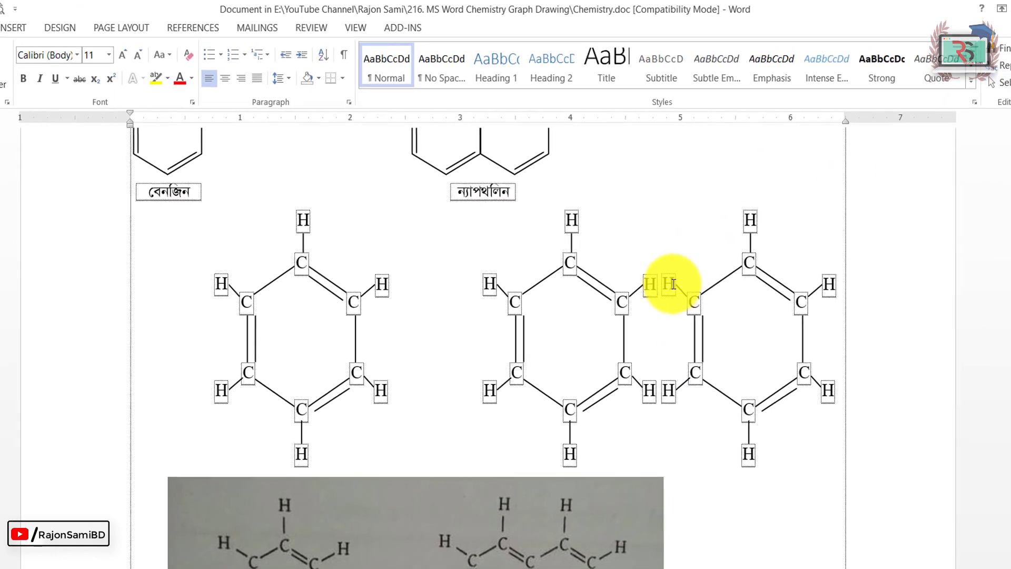
{"action": "left_click", "coordinate": [652, 285]}
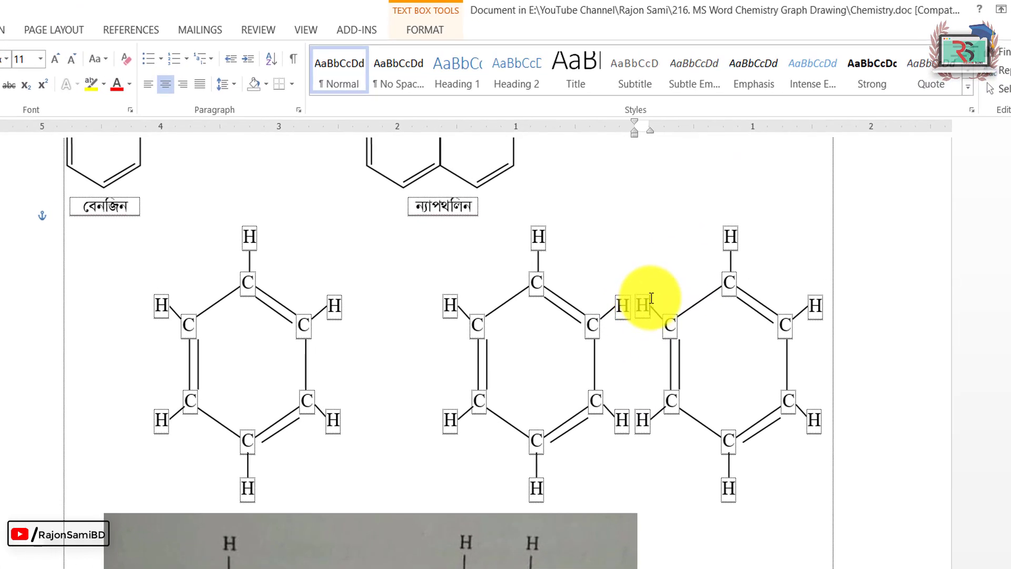
{"action": "left_click", "coordinate": [661, 317]}
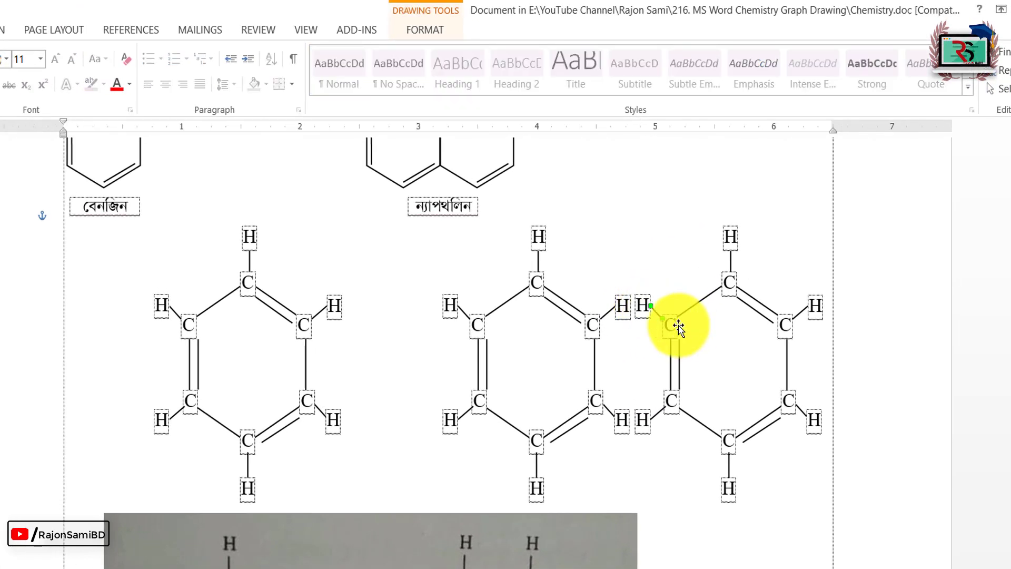
{"action": "left_click", "coordinate": [1000, 94]}
{"action": "left_click", "coordinate": [894, 137]}
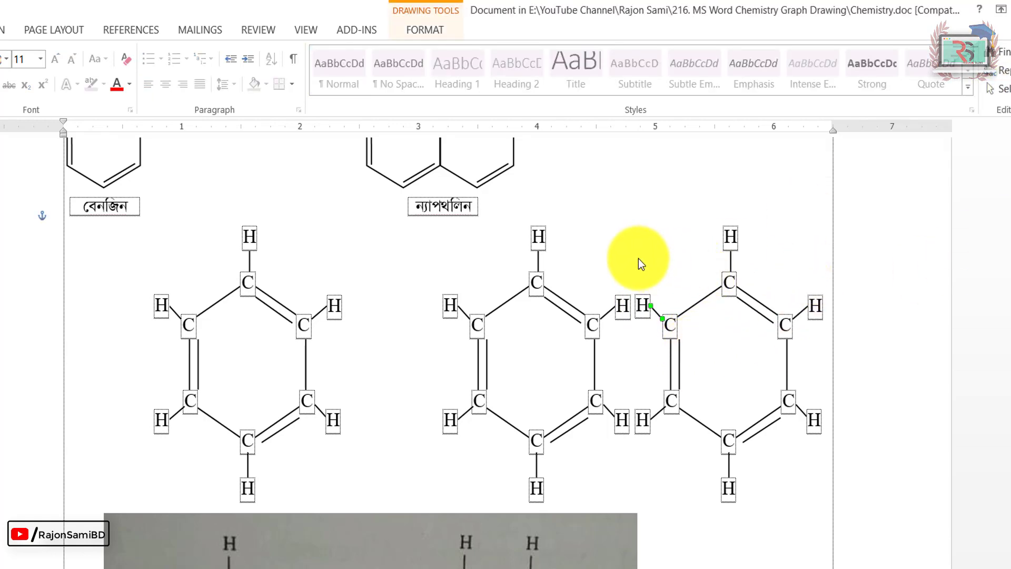
{"action": "left_click_drag", "start_coordinate": [626, 257], "coordinate": [671, 476]}
{"action": "key", "text": "Delete"}
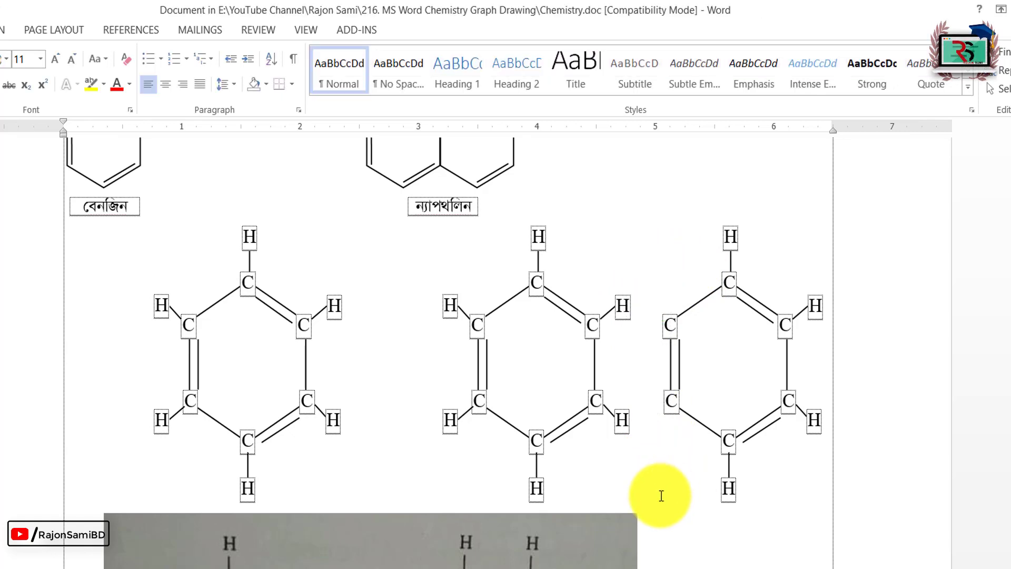
- Remove the third ring's inner left double-bond line, the middle ring's right H atoms and a leftover bond stub
{"action": "left_click", "coordinate": [728, 382]}
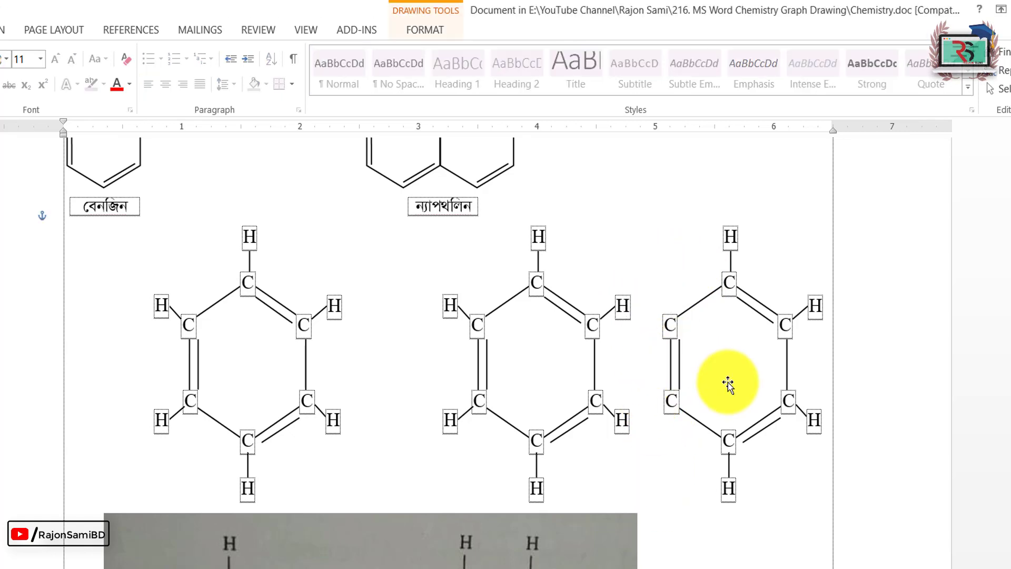
{"action": "key", "text": "Delete"}
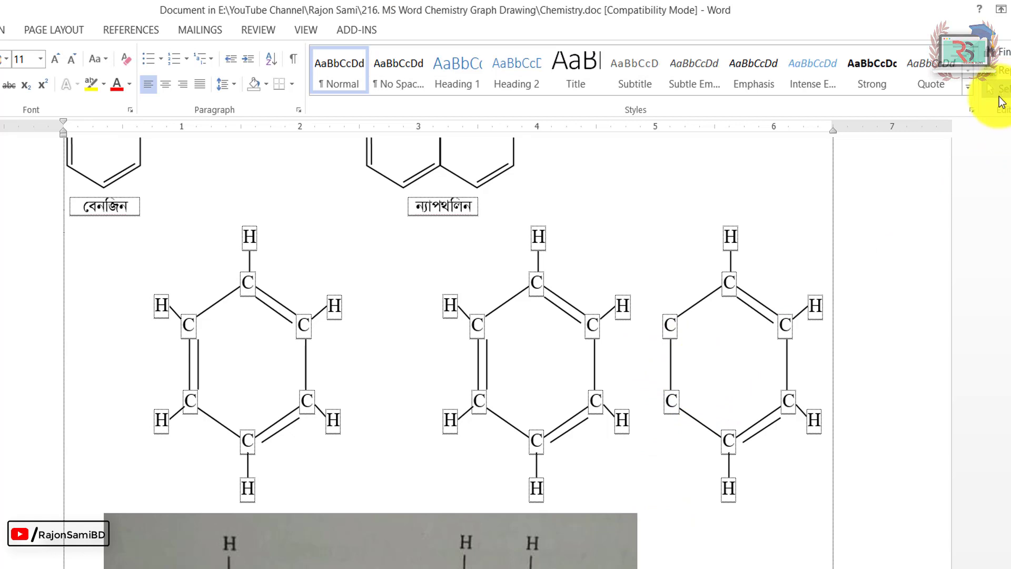
{"action": "left_click_drag", "start_coordinate": [633, 248], "coordinate": [609, 479]}
{"action": "key", "text": "Delete"}
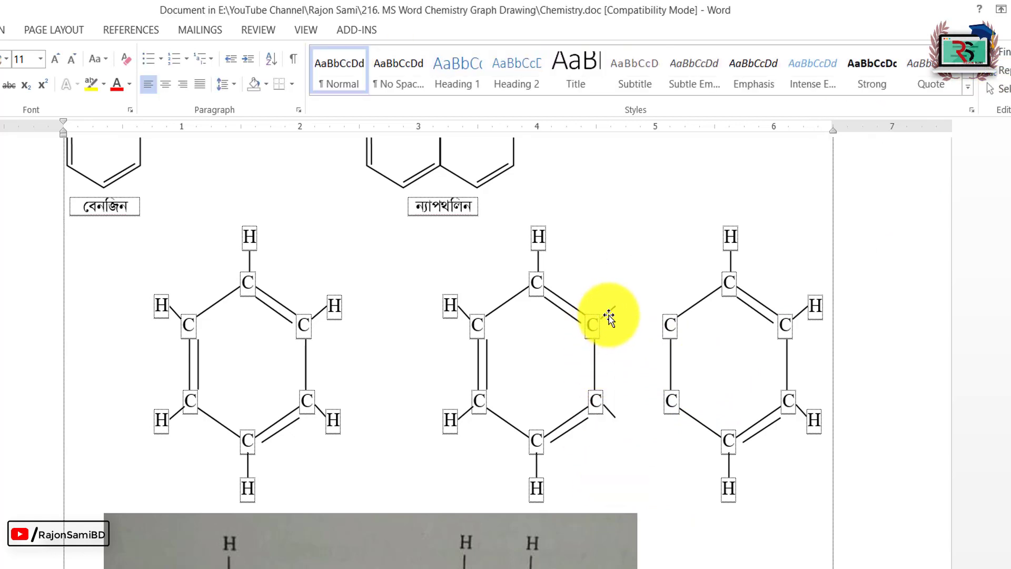
{"action": "left_click", "coordinate": [606, 316]}
{"action": "key", "text": "Delete"}
- Delete the third ring's two left carbon labels and select the whole third ring
{"action": "scroll", "coordinate": [688, 400], "scroll_direction": "down", "scroll_amount": 1}
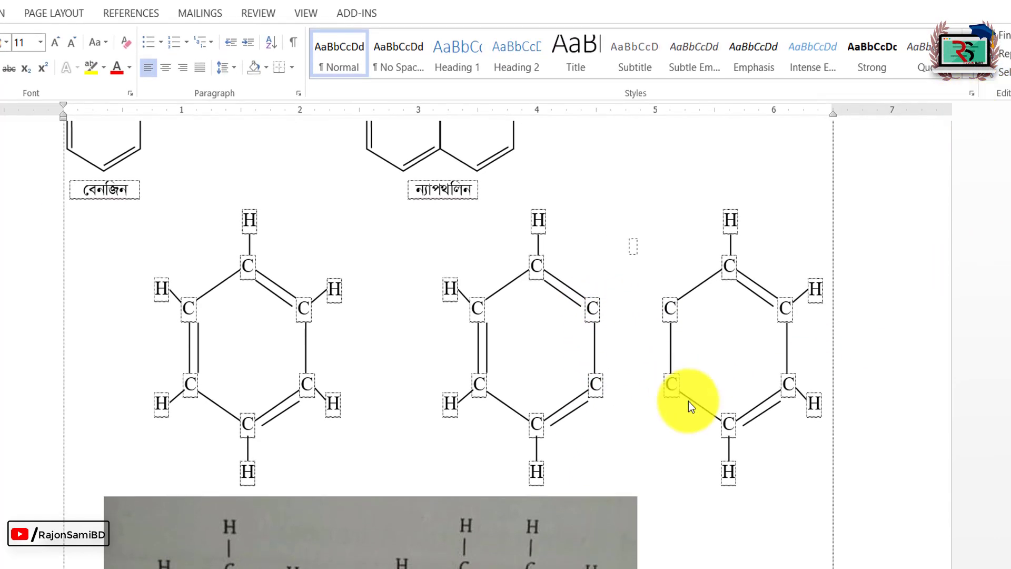
{"action": "left_click_drag", "start_coordinate": [702, 446], "coordinate": [701, 448]}
{"action": "key", "text": "Delete"}
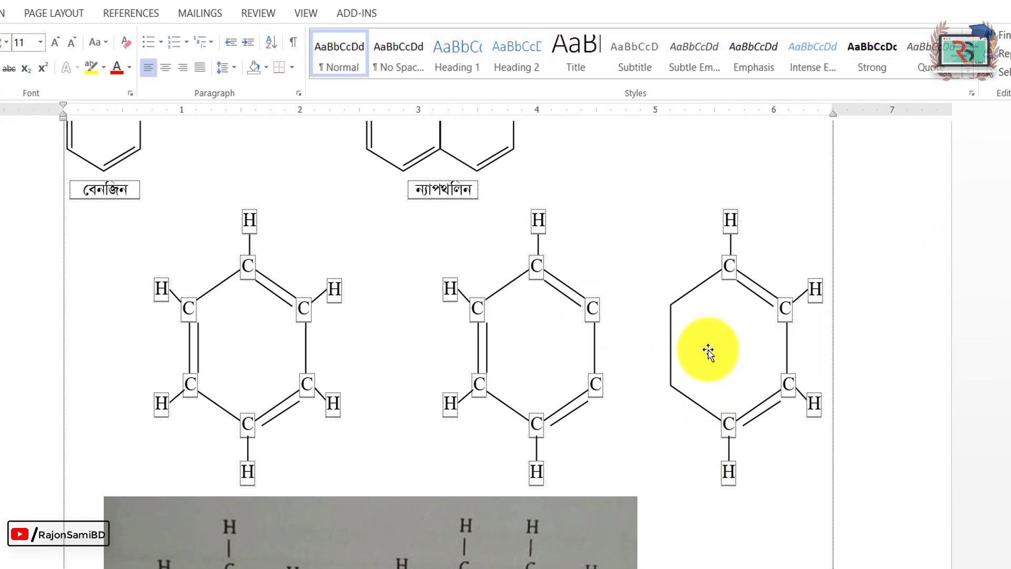
{"action": "left_click_drag", "start_coordinate": [621, 140], "coordinate": [895, 535]}
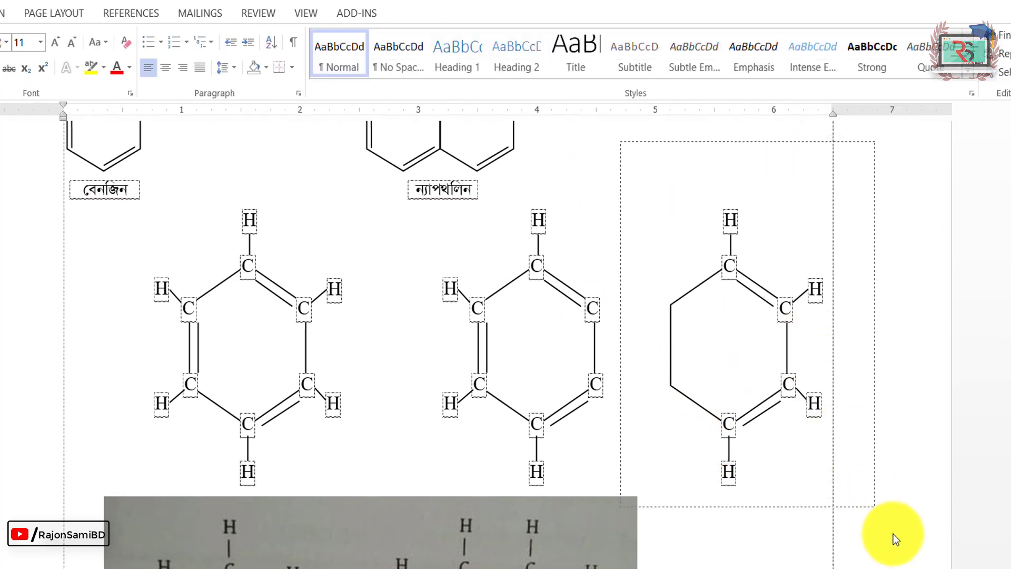
- Slide the third ring left onto the second ring's edge and send it behind the shared C labels
{"action": "key", "text": "Left"}
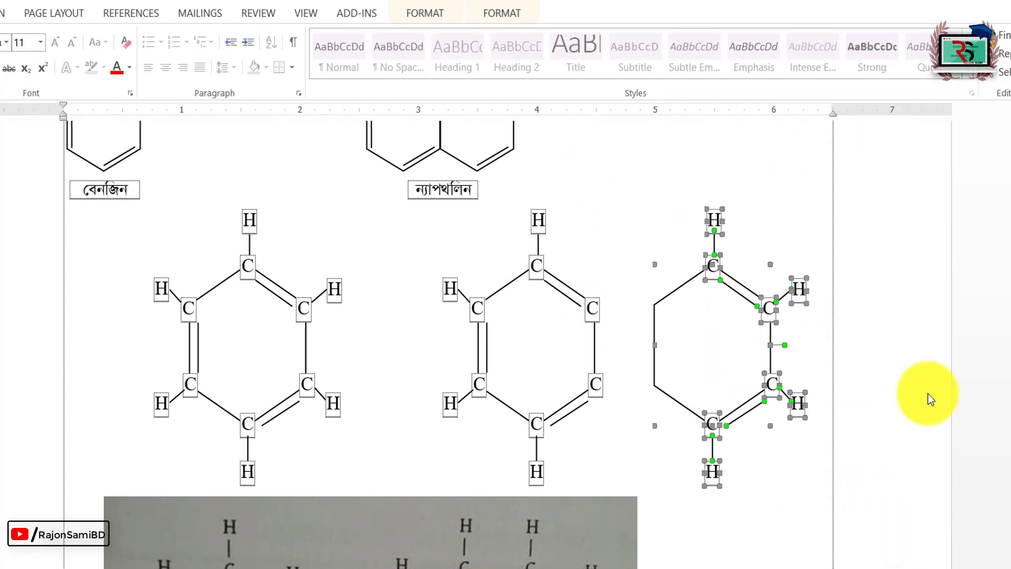
{"action": "key", "text": "Left"}
{"action": "key", "text": "Left"}
{"action": "key", "text": "Left"}
{"action": "key", "text": "Left"}
{"action": "key", "text": "Left"}
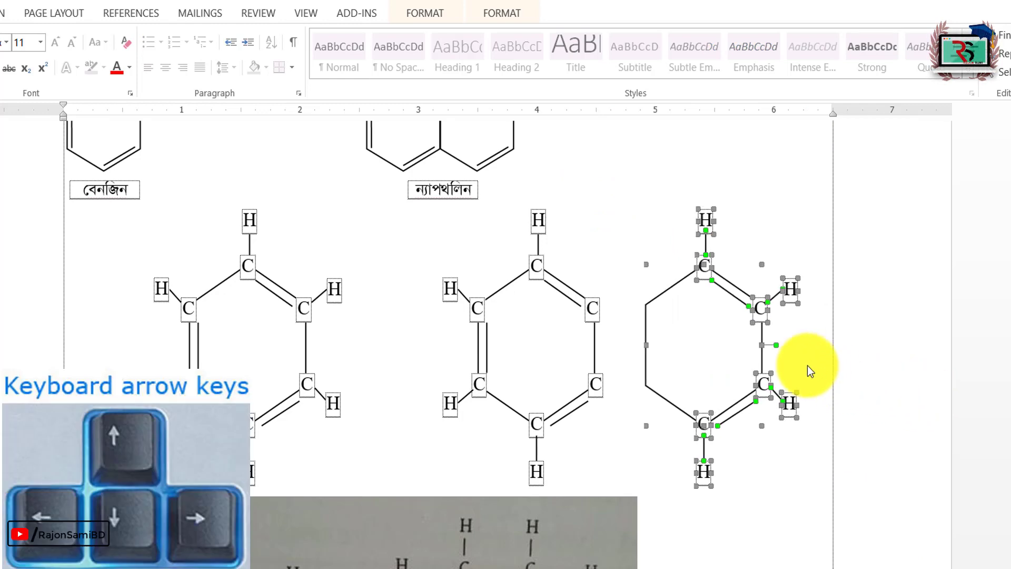
{"action": "key", "text": "Left"}
{"action": "key", "text": "Left"}
{"action": "left_click_drag", "start_coordinate": [762, 330], "coordinate": [724, 330]}
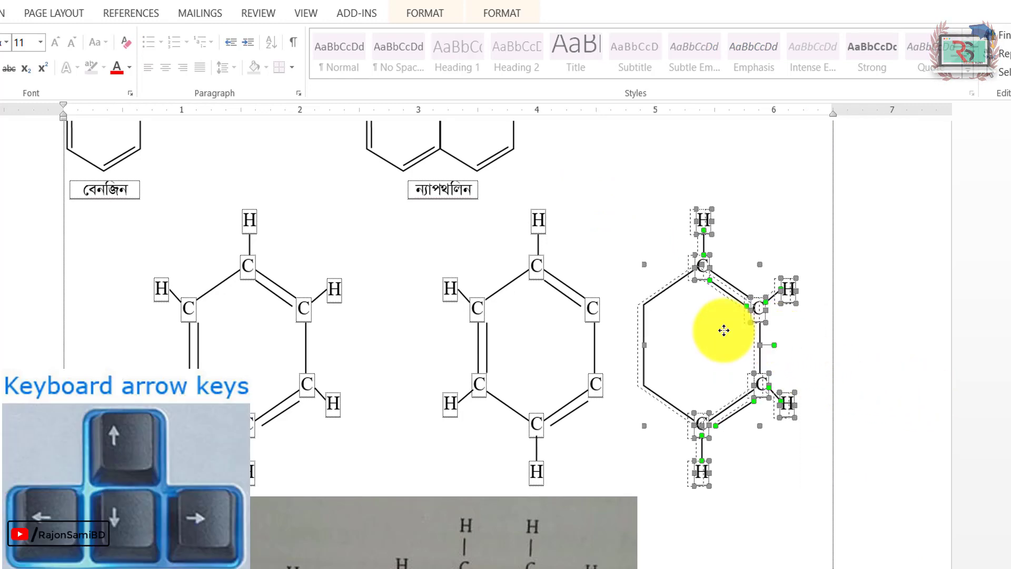
{"action": "key", "text": "Left"}
{"action": "key", "text": "Left"}
{"action": "key", "text": "Left"}
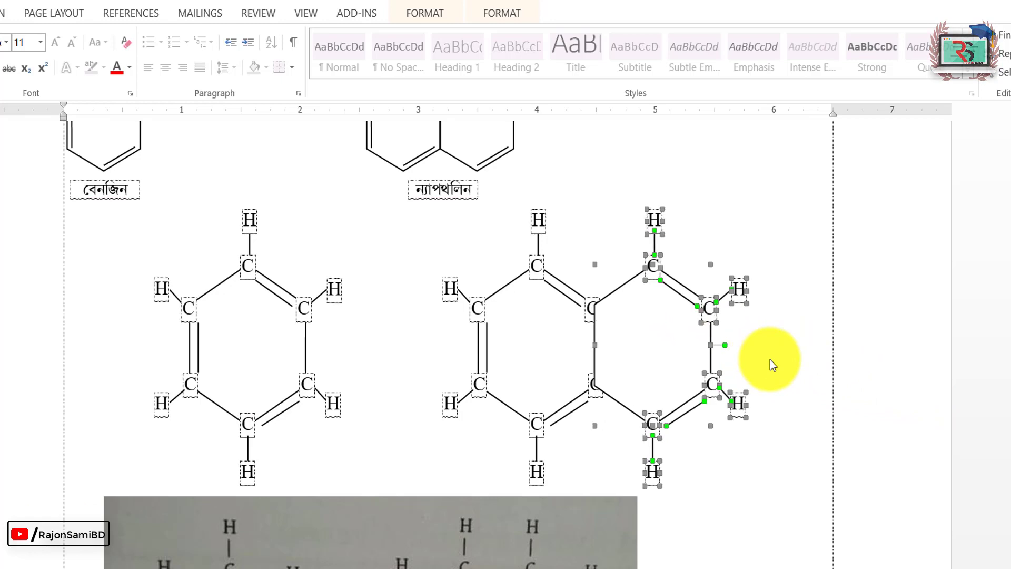
{"action": "key", "text": "Left"}
{"action": "key", "text": "Left"}
{"action": "key", "text": "Left"}
{"action": "key", "text": "Left"}
{"action": "key", "text": "Left"}
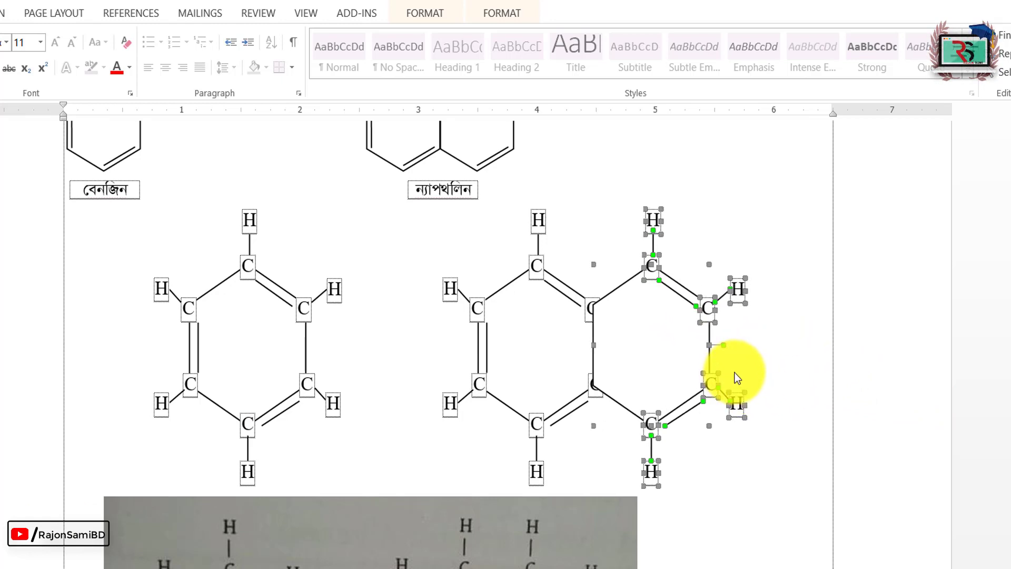
{"action": "right_click", "coordinate": [596, 332]}
{"action": "mouse_move", "coordinate": [634, 450]}
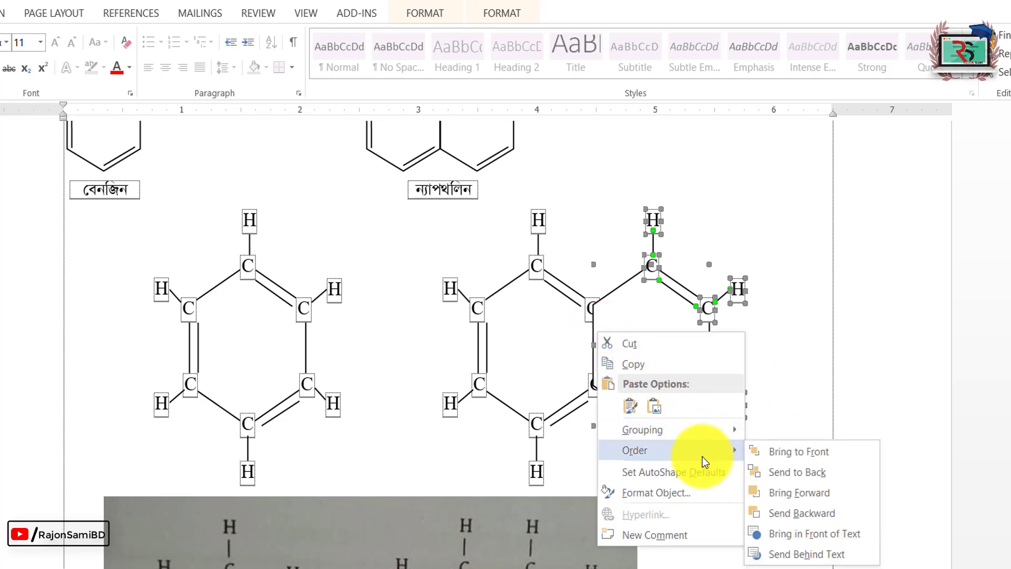
{"action": "left_click", "coordinate": [796, 472]}
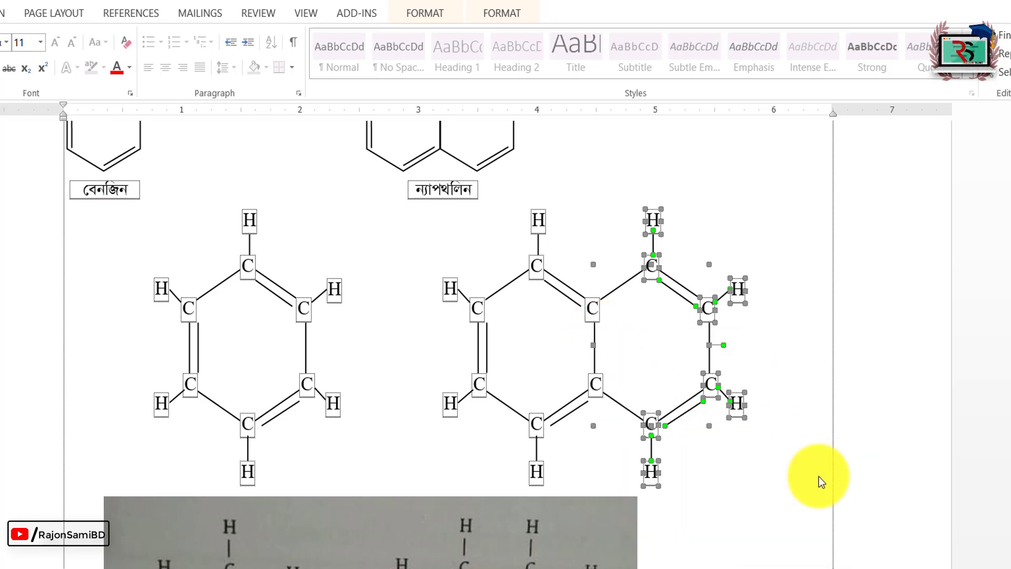
{"action": "left_click", "coordinate": [826, 392]}
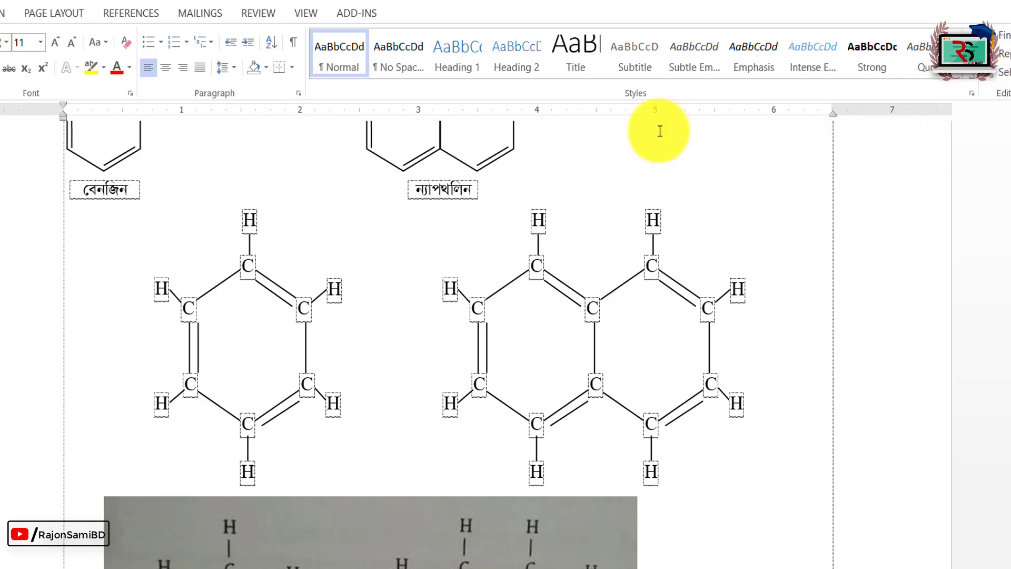
- Insert two blank lines above the structure drawings and select the reference photo
{"action": "key", "text": "Return"}
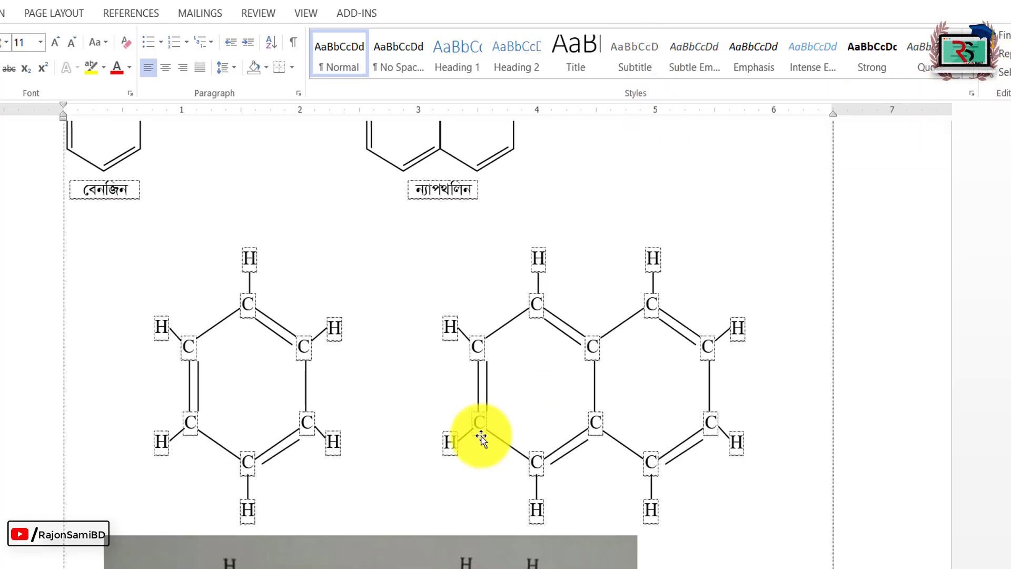
{"action": "key", "text": "Return"}
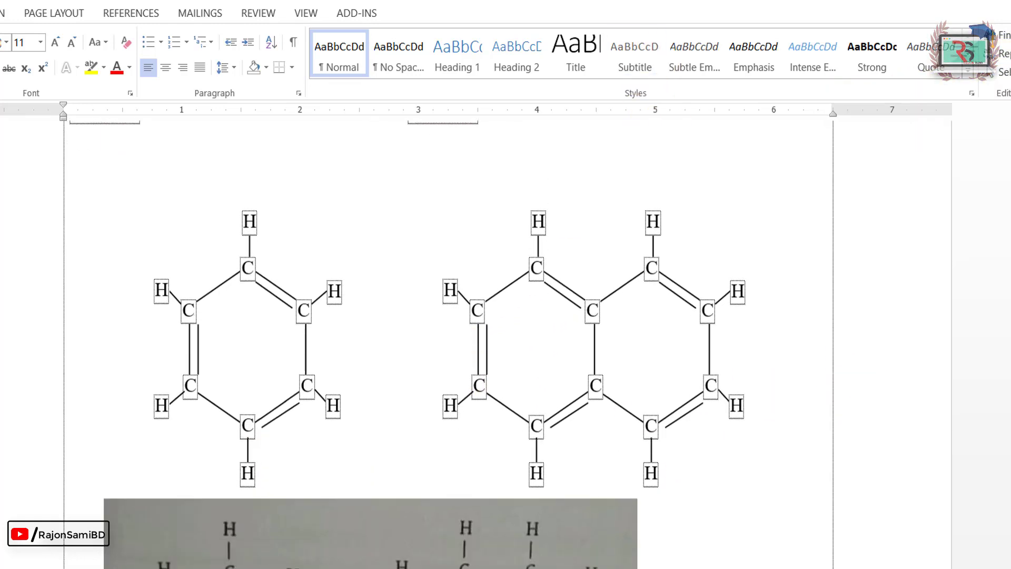
{"action": "scroll", "coordinate": [273, 528], "scroll_direction": "down", "scroll_amount": 5}
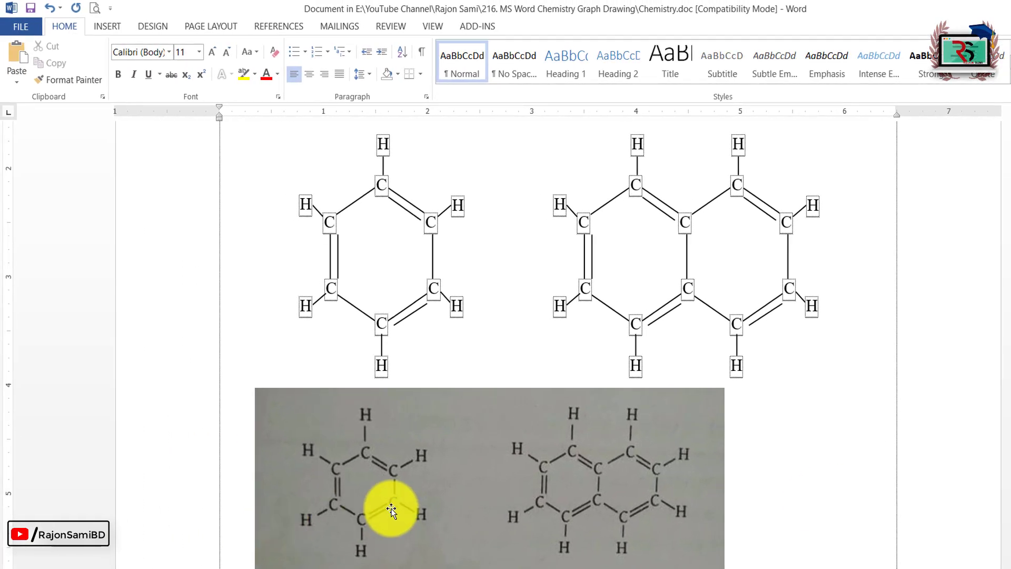
{"action": "left_click", "coordinate": [508, 401]}
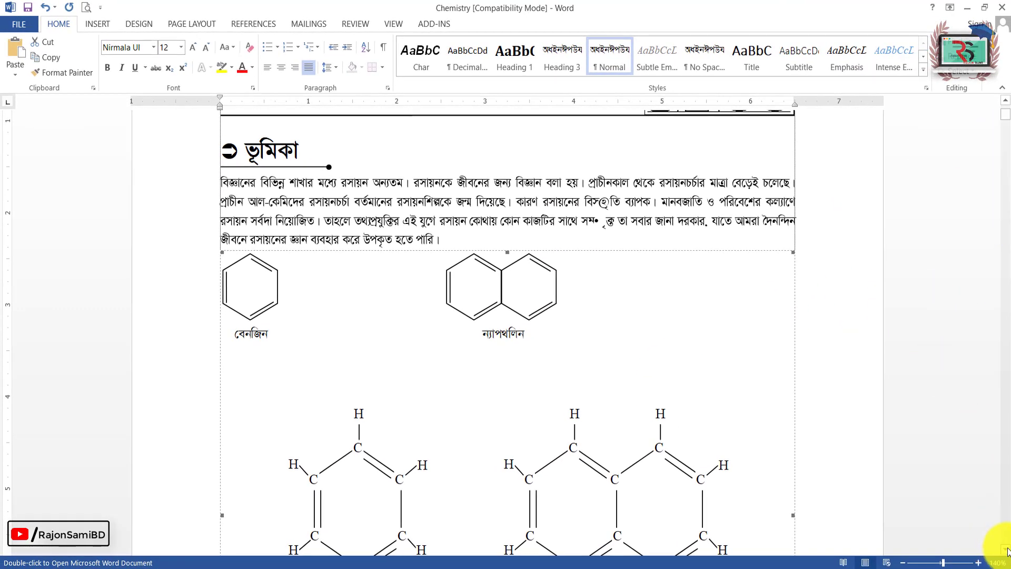
- Scroll through the Chemistry document, zooming out and back in to review the embedded structures
{"action": "scroll", "coordinate": [1006, 551], "scroll_direction": "down", "scroll_amount": 2}
{"action": "scroll", "coordinate": [1007, 550], "scroll_direction": "down", "scroll_amount": 1}
{"action": "scroll", "coordinate": [1007, 550], "scroll_direction": "down", "scroll_amount": 1}
{"action": "scroll", "coordinate": [1006, 550], "scroll_direction": "down", "scroll_amount": 2}
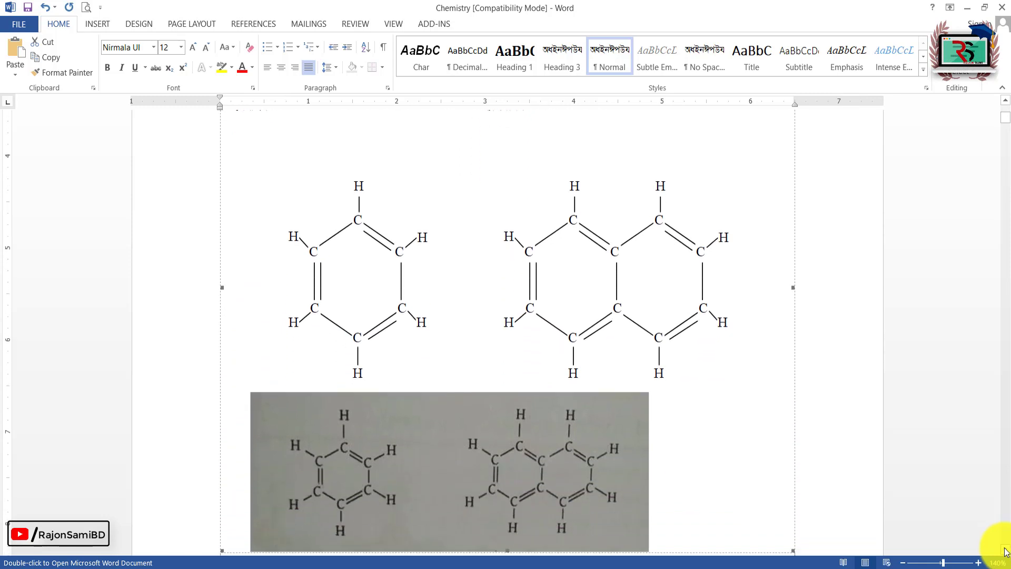
{"action": "scroll", "coordinate": [1005, 550], "scroll_direction": "down", "scroll_amount": 1}
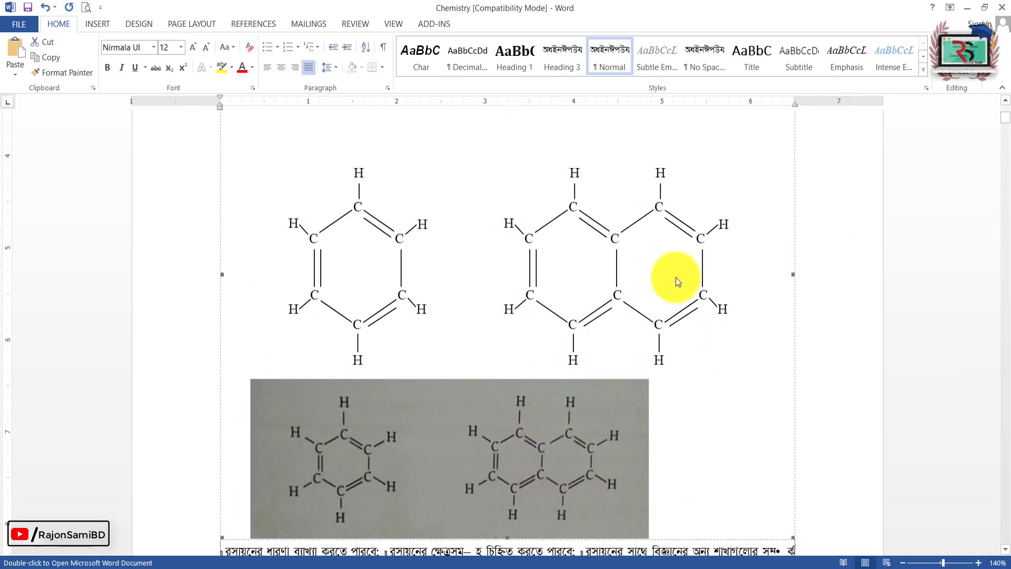
{"action": "left_click", "coordinate": [903, 562]}
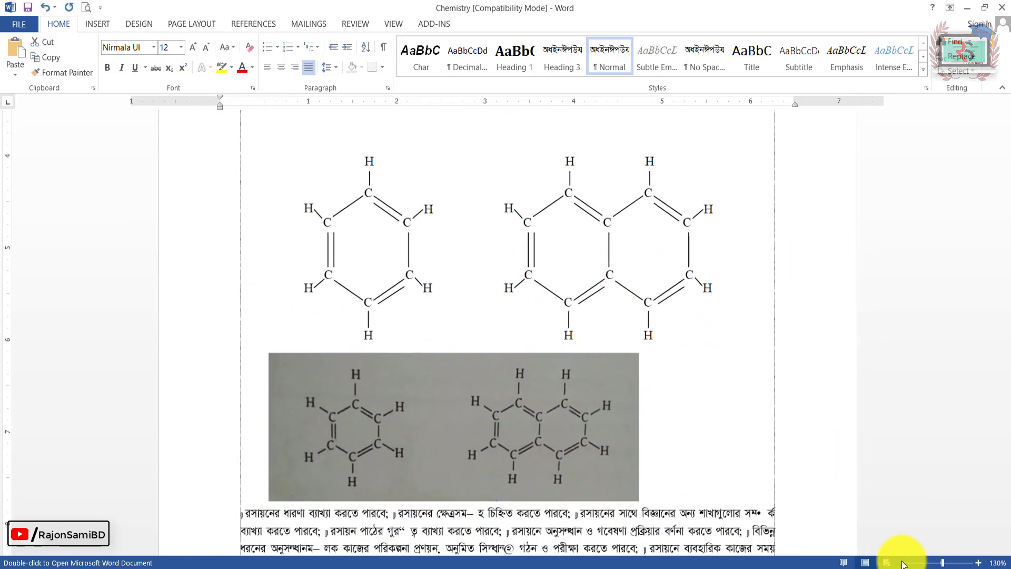
{"action": "left_click", "coordinate": [902, 562]}
{"action": "left_click", "coordinate": [903, 563]}
{"action": "left_click", "coordinate": [978, 562]}
{"action": "left_click", "coordinate": [978, 562]}
{"action": "left_click", "coordinate": [978, 563]}
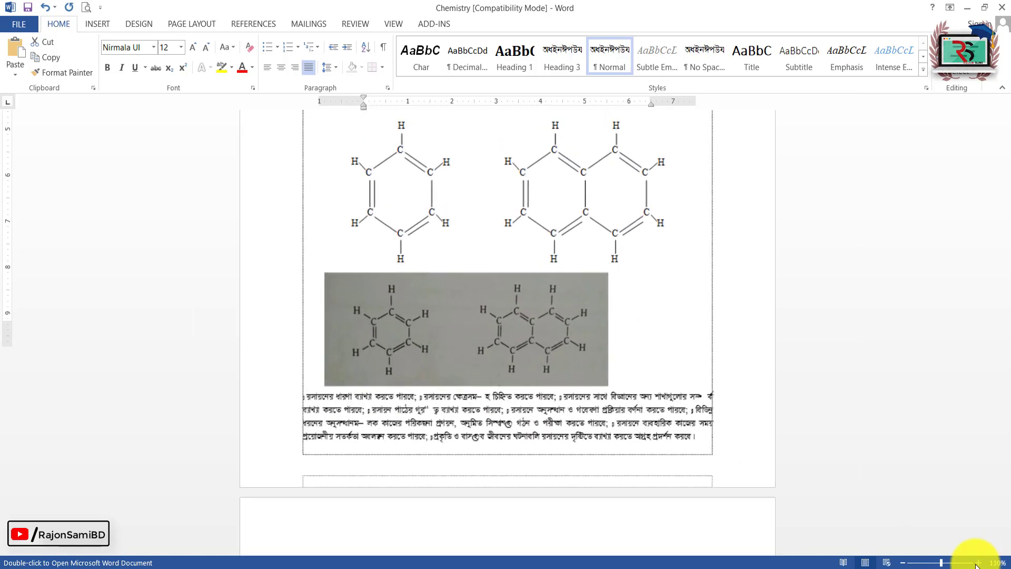
{"action": "left_click", "coordinate": [977, 562]}
{"action": "left_click", "coordinate": [977, 562]}
{"action": "left_click_drag", "start_coordinate": [1007, 131], "coordinate": [1007, 125]}
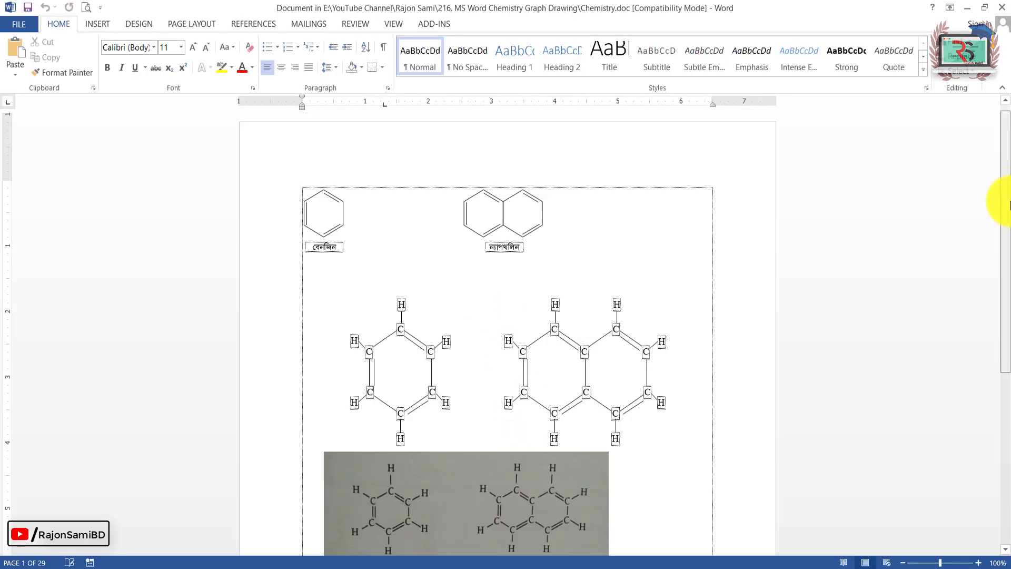
- At 140% zoom, move the reference photo right and lower, and drag the top-right C label into empty space
{"action": "scroll", "coordinate": [1005, 210], "scroll_direction": "down", "scroll_amount": 5}
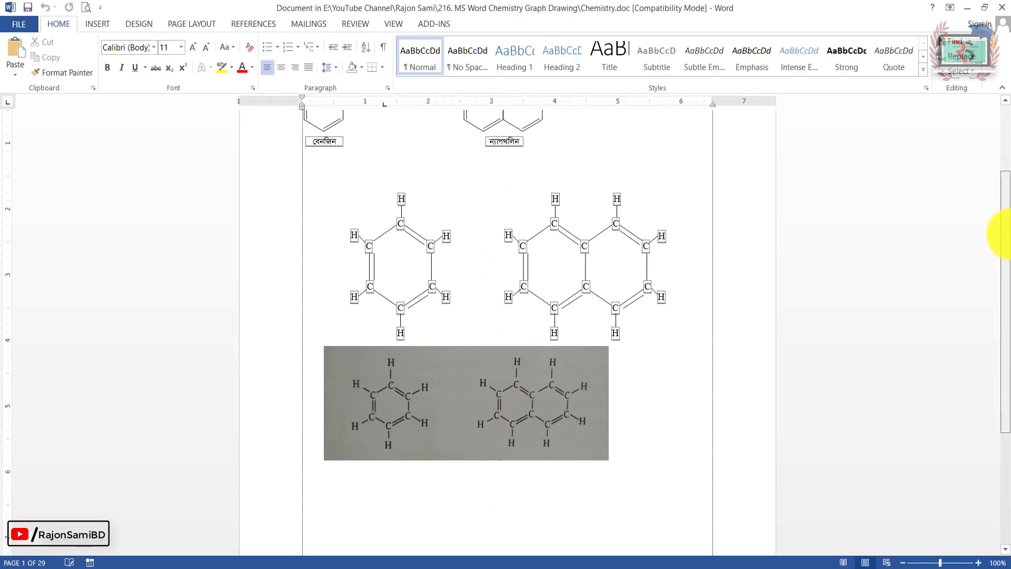
{"action": "left_click", "coordinate": [978, 562]}
{"action": "left_click", "coordinate": [978, 562]}
{"action": "left_click", "coordinate": [978, 563]}
{"action": "left_click", "coordinate": [978, 562]}
{"action": "scroll", "coordinate": [387, 351], "scroll_direction": "down", "scroll_amount": 1}
{"action": "left_click", "coordinate": [387, 351]}
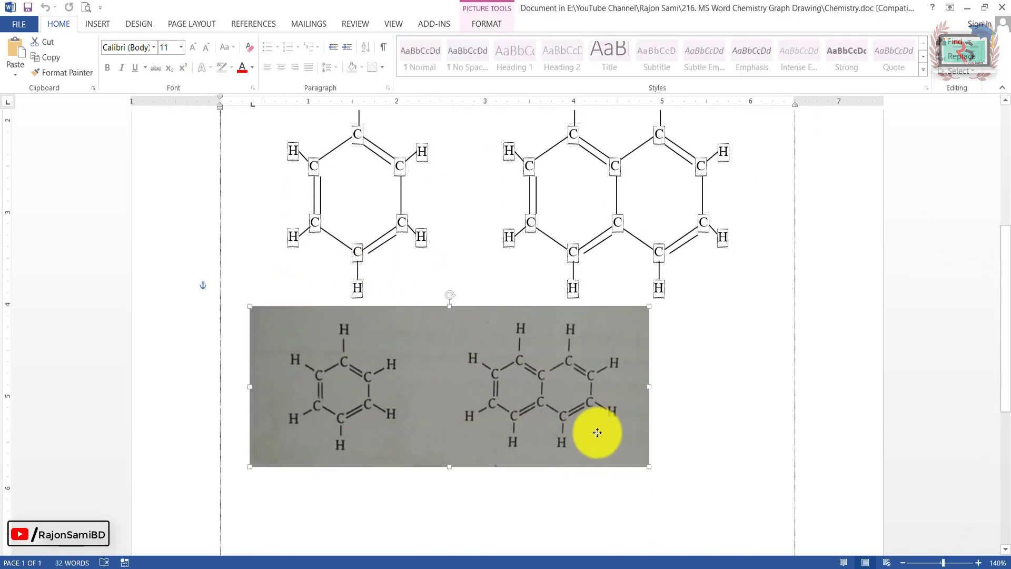
{"action": "left_click_drag", "start_coordinate": [598, 433], "coordinate": [801, 409]}
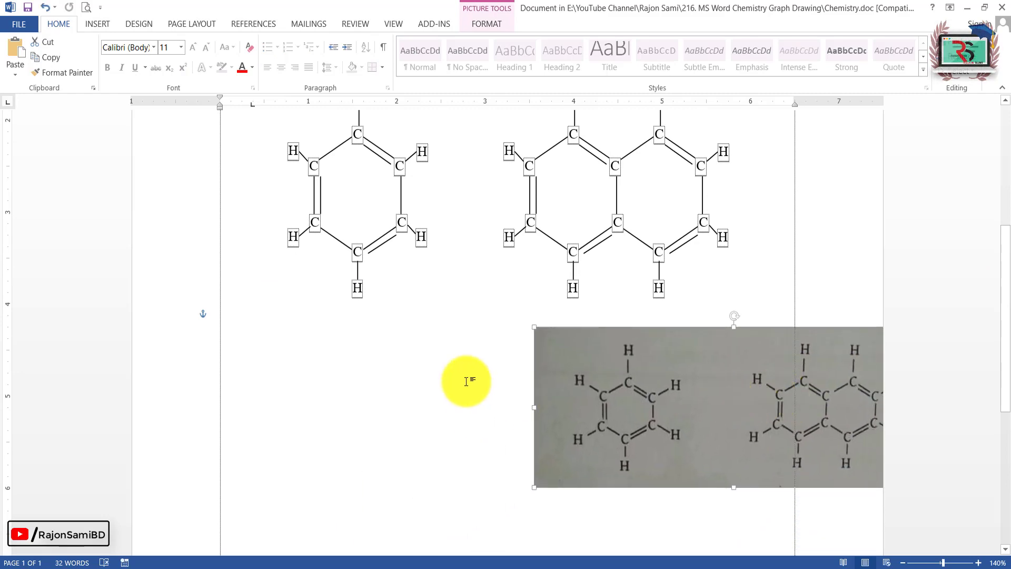
{"action": "left_click", "coordinate": [409, 170]}
{"action": "left_click_drag", "start_coordinate": [408, 169], "coordinate": [304, 415]}
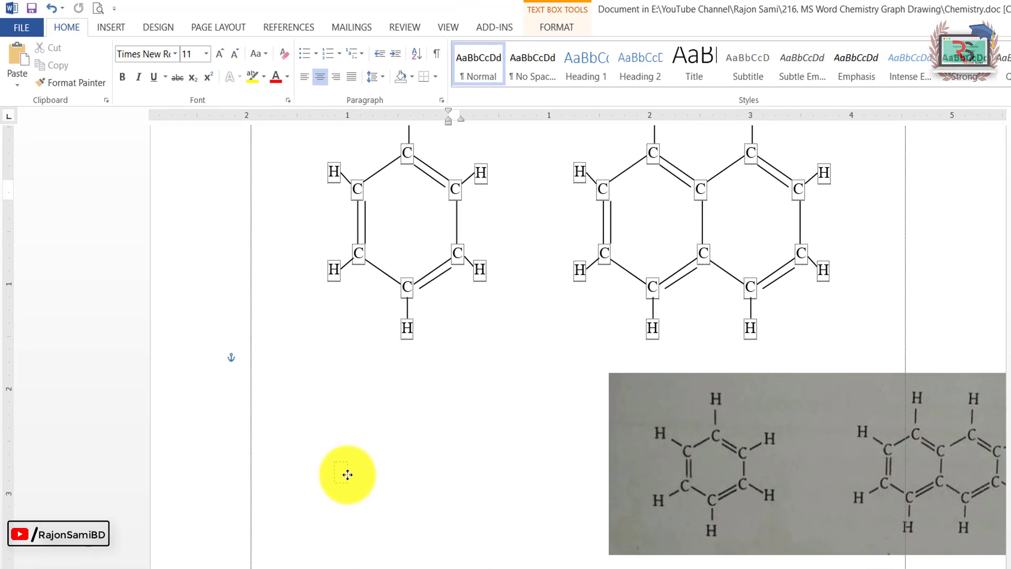
- Drop the C label below the drawings and draw a short vertical bond line from it
{"action": "left_click_drag", "start_coordinate": [347, 474], "coordinate": [348, 474]}
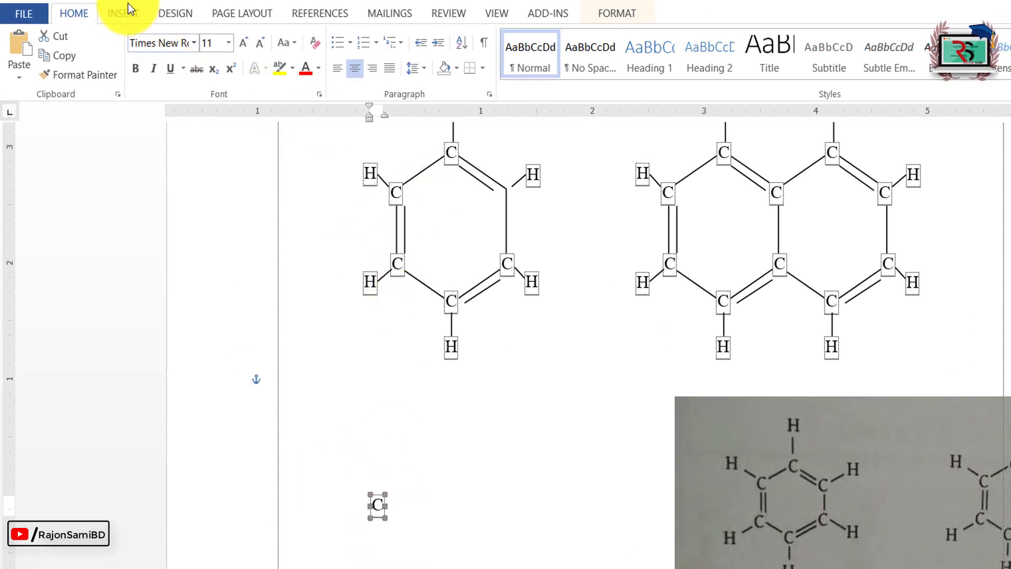
{"action": "left_click", "coordinate": [126, 21]}
{"action": "left_click", "coordinate": [241, 55]}
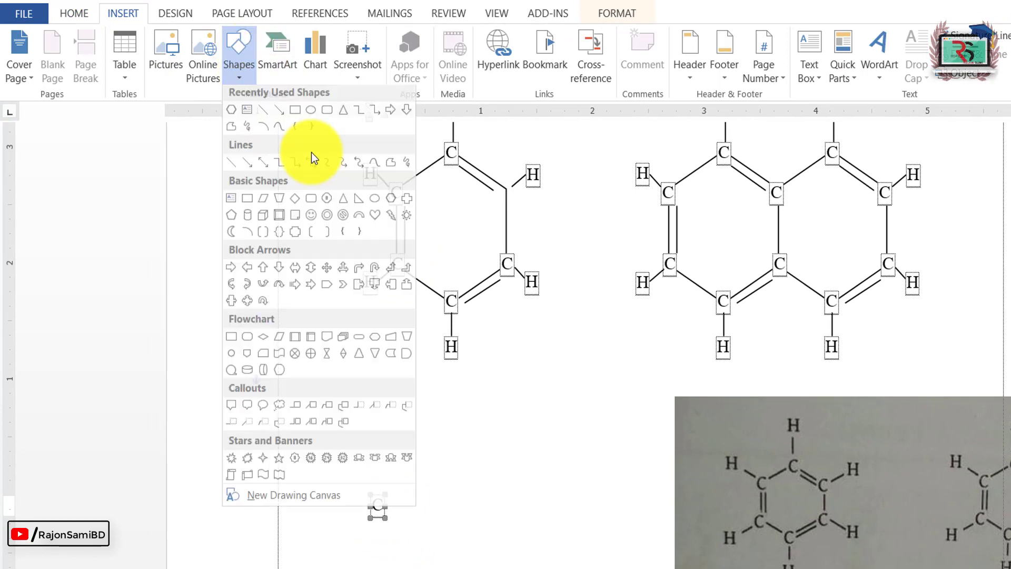
{"action": "left_click", "coordinate": [263, 115]}
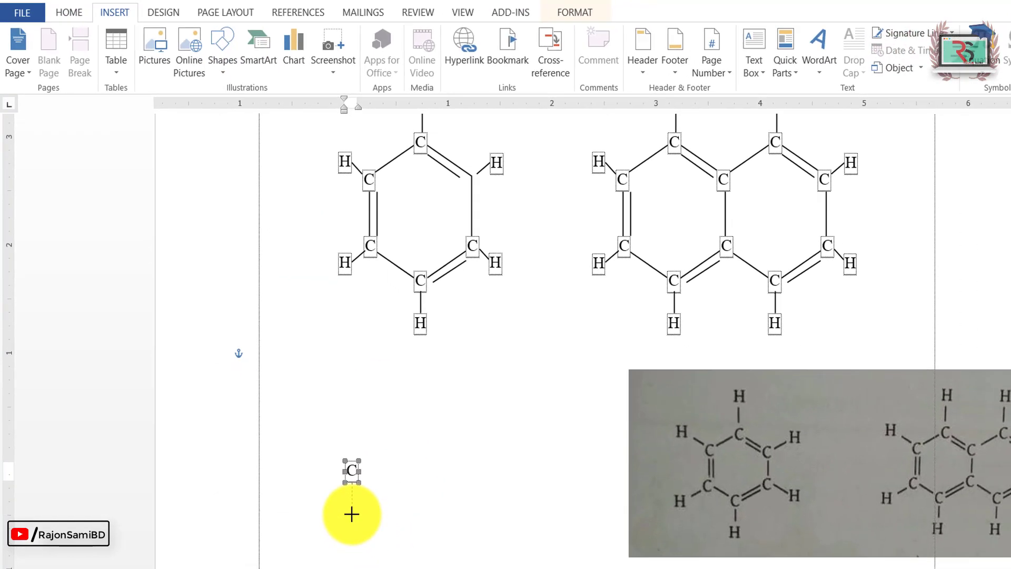
{"action": "mouse_move", "coordinate": [344, 499]}
{"action": "left_mouse_down"}
{"action": "mouse_move", "coordinate": [345, 489]}
{"action": "mouse_move", "coordinate": [361, 495]}
{"action": "left_mouse_up"}
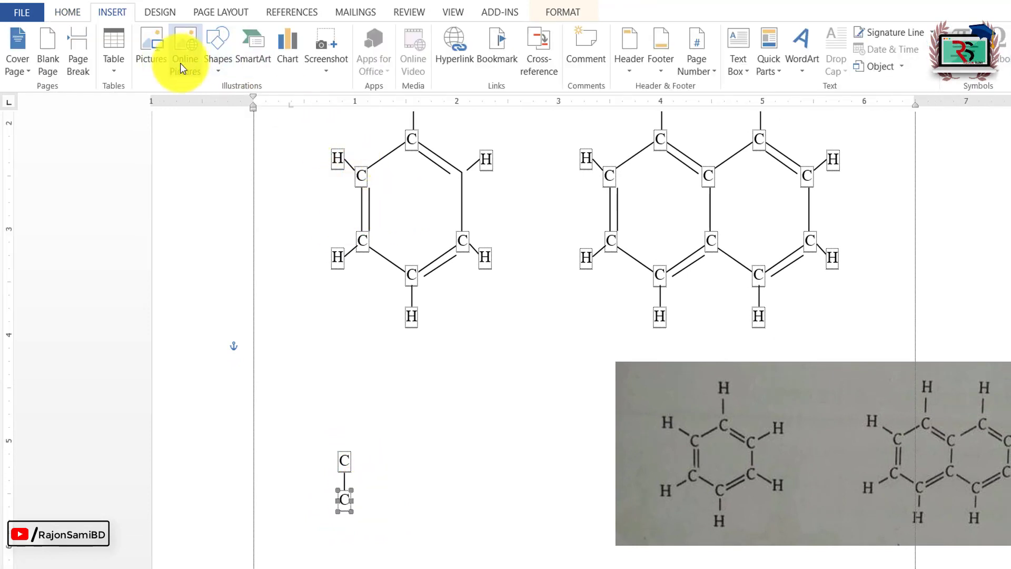
{"action": "left_click", "coordinate": [219, 66]}
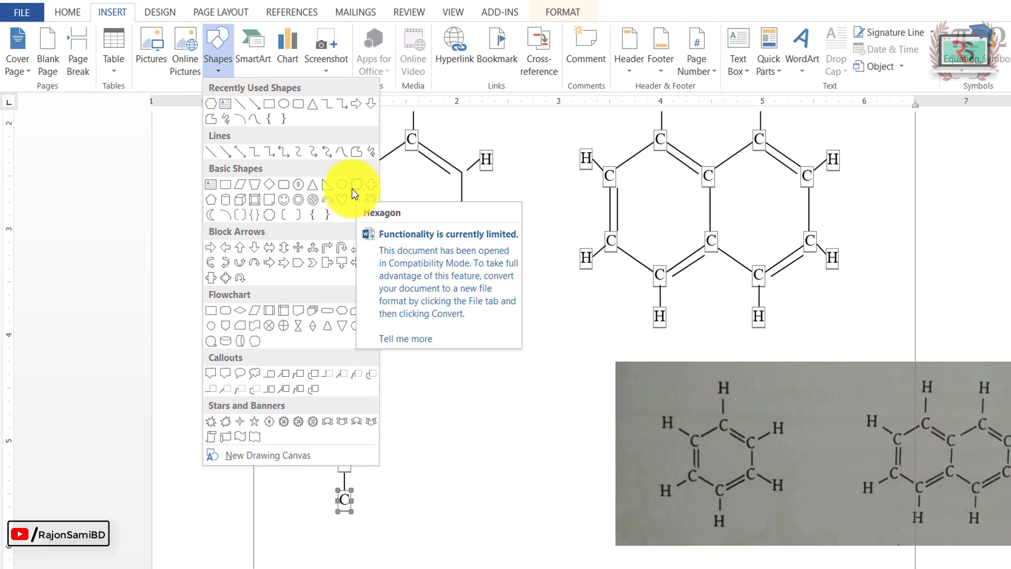
{"action": "left_click", "coordinate": [458, 438]}
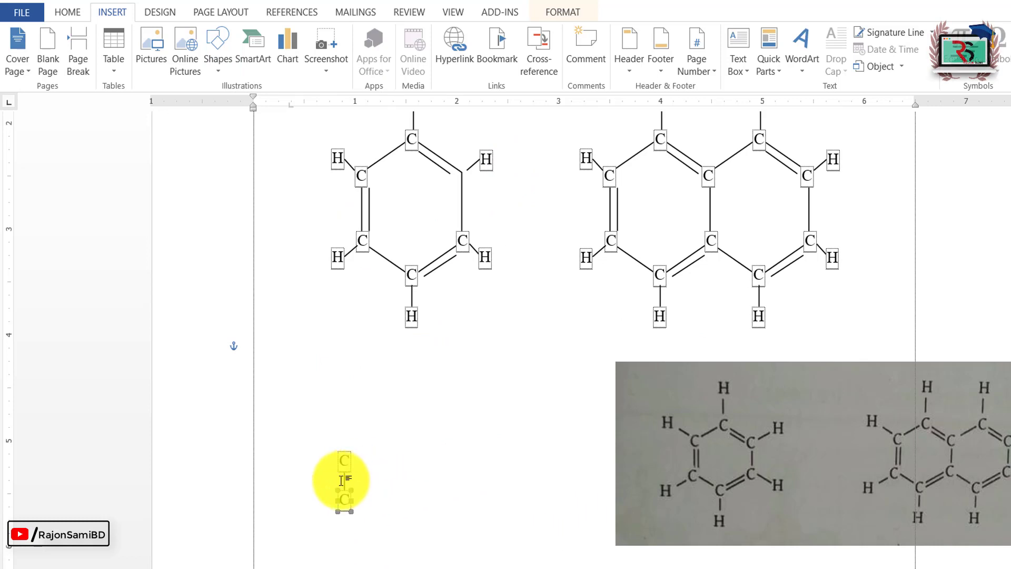
- Duplicate the vertical bond between the C labels into a double bond
{"action": "scroll", "coordinate": [343, 481], "scroll_direction": "up", "scroll_amount": 1}
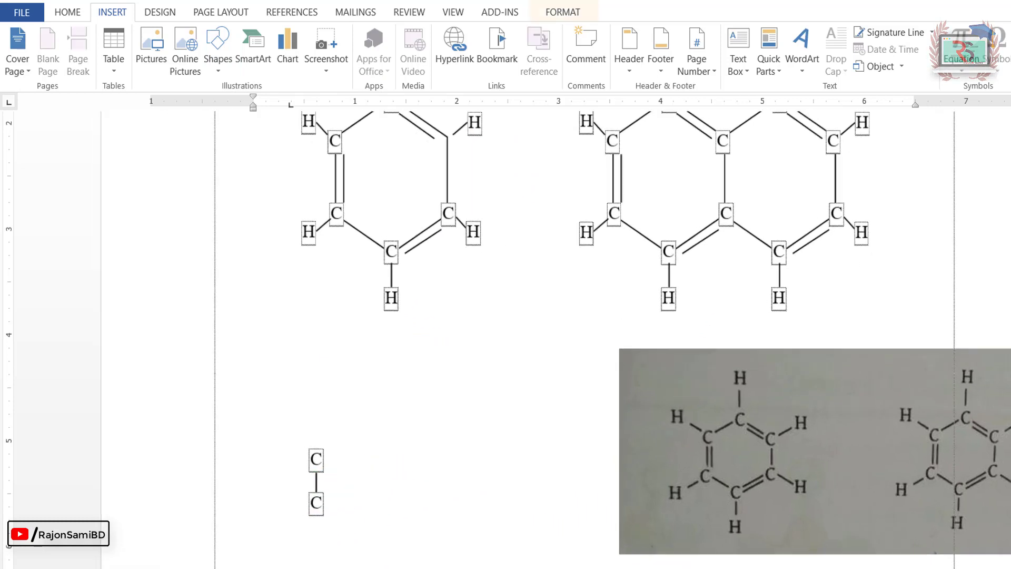
{"action": "scroll", "coordinate": [343, 482], "scroll_direction": "up", "scroll_amount": 1}
{"action": "scroll", "coordinate": [262, 487], "scroll_direction": "up", "scroll_amount": 2}
{"action": "left_click", "coordinate": [259, 485]}
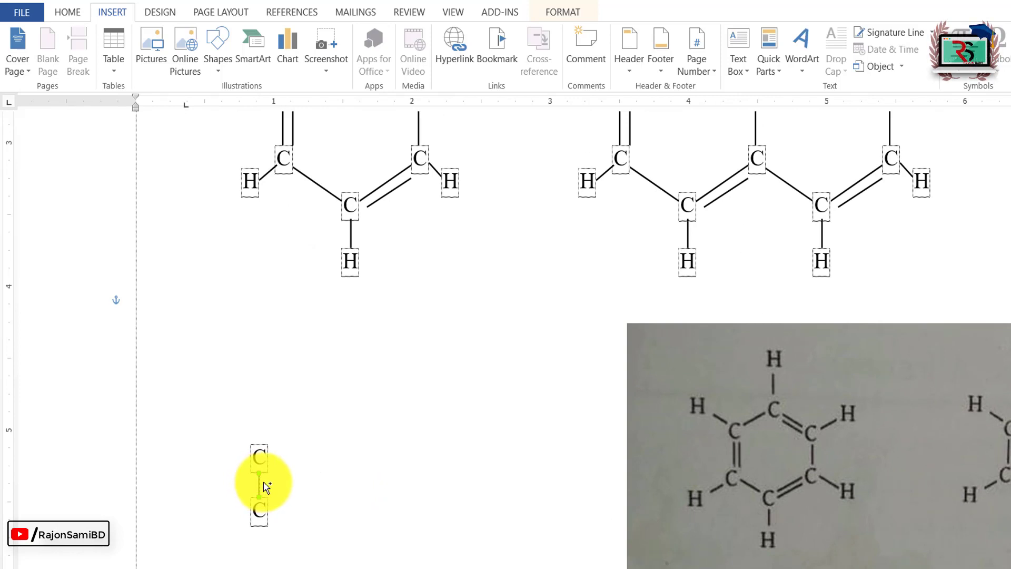
{"action": "left_click_drag", "start_coordinate": [266, 485], "coordinate": [270, 485]}
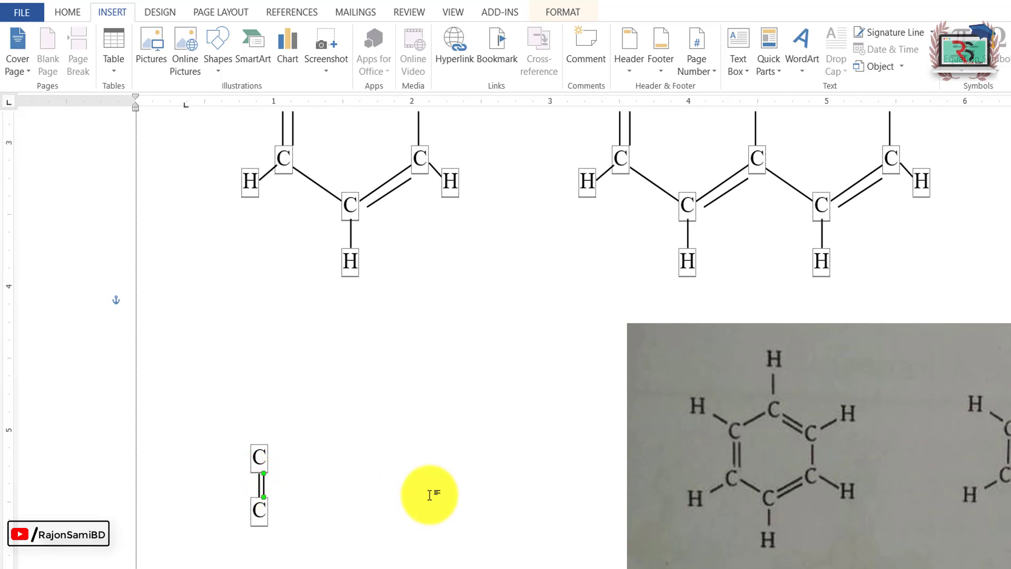
- Draw an up-right bond from the top C and paste a C label at its end
{"action": "left_click", "coordinate": [216, 57]}
{"action": "left_click", "coordinate": [243, 105]}
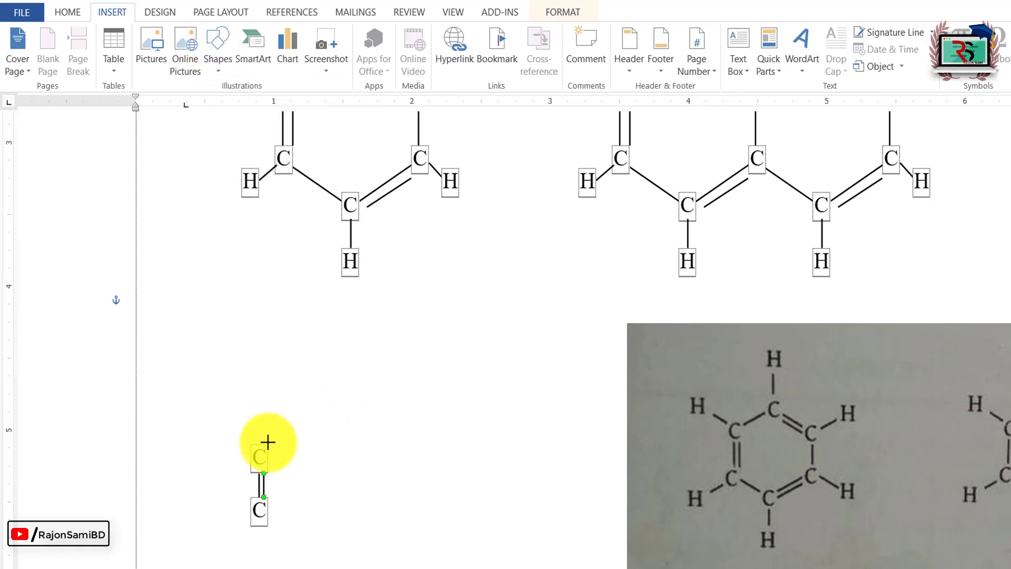
{"action": "left_click_drag", "start_coordinate": [283, 427], "coordinate": [264, 444]}
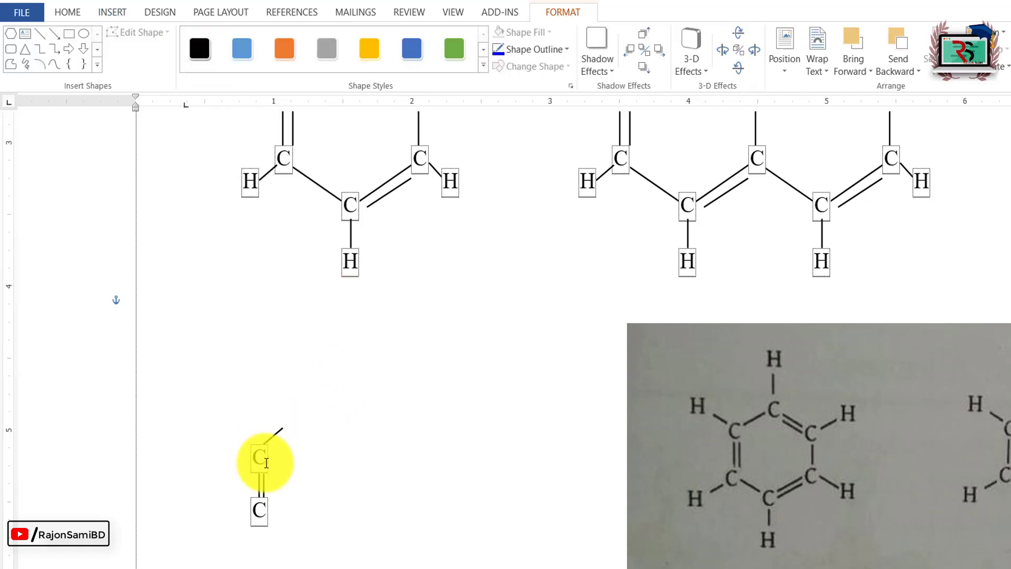
{"action": "left_click", "coordinate": [260, 455]}
{"action": "key", "text": "ctrl+v"}
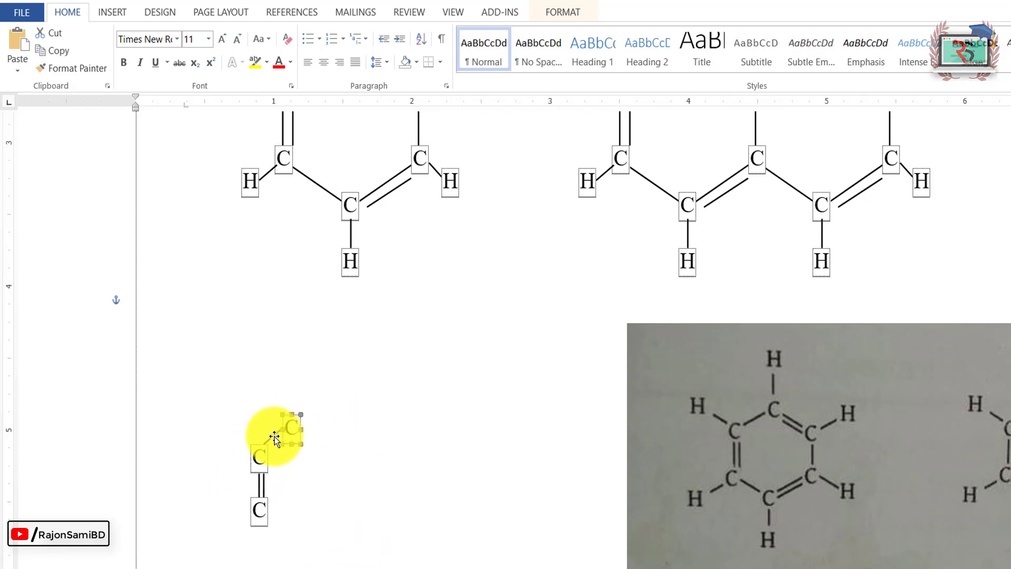
- Draw a rightward bond from the new C and copy a C label to its right end
{"action": "left_click", "coordinate": [112, 11]}
{"action": "left_click", "coordinate": [215, 59]}
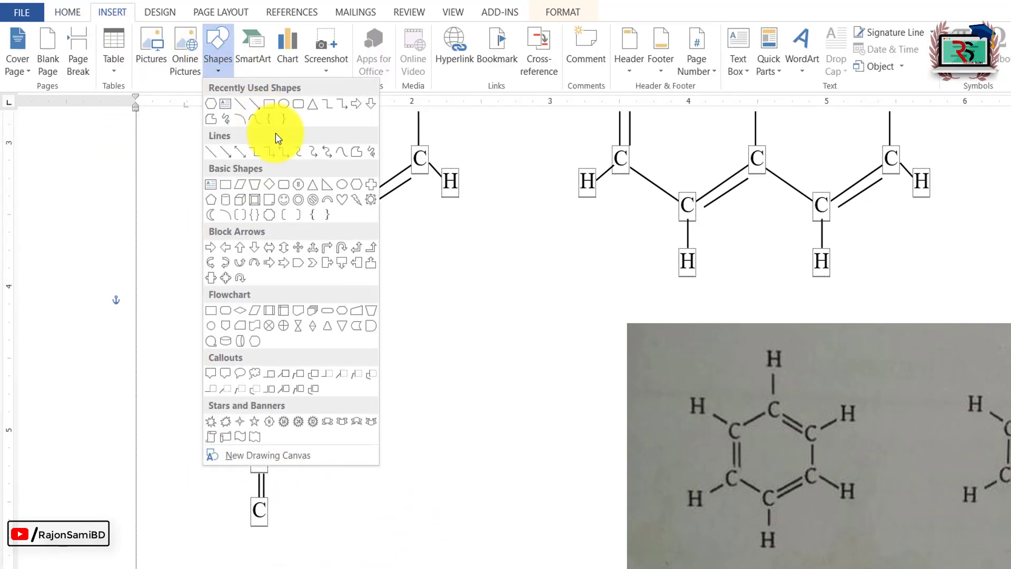
{"action": "left_click", "coordinate": [240, 103]}
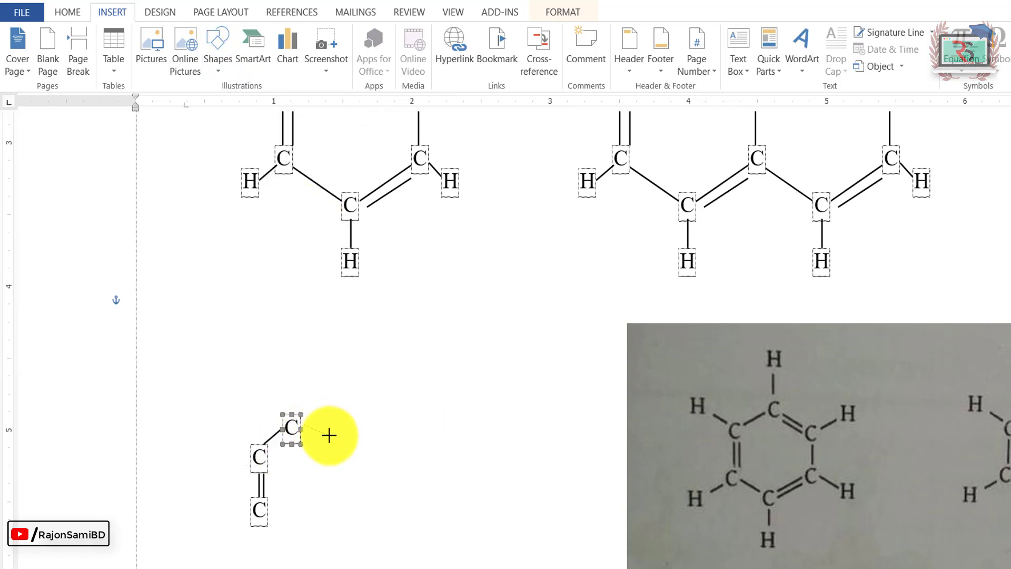
{"action": "left_click_drag", "start_coordinate": [304, 424], "coordinate": [329, 435]}
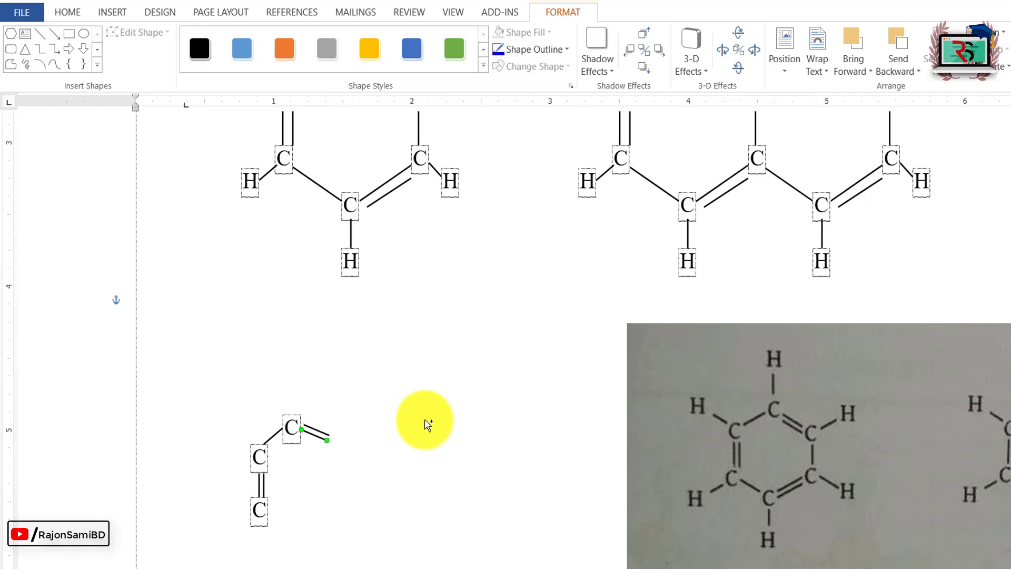
{"action": "left_click", "coordinate": [260, 463]}
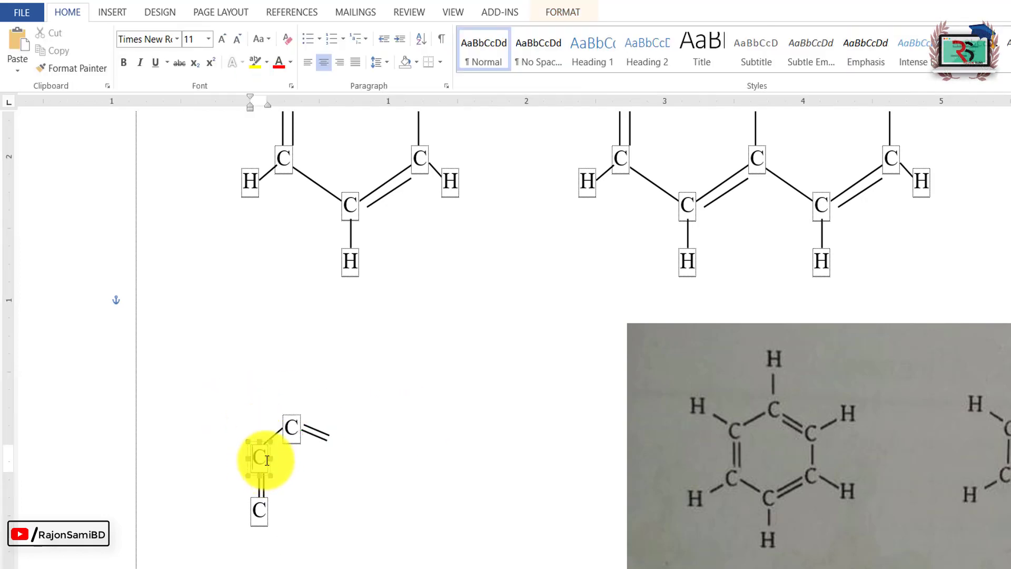
{"action": "mouse_move", "coordinate": [273, 466]}
{"action": "left_mouse_down"}
{"action": "mouse_move", "coordinate": [355, 472]}
{"action": "mouse_move", "coordinate": [341, 479]}
{"action": "left_mouse_up"}
- Paste a bond line and a C label to form the ring's bottom edge
{"action": "left_click", "coordinate": [340, 503]}
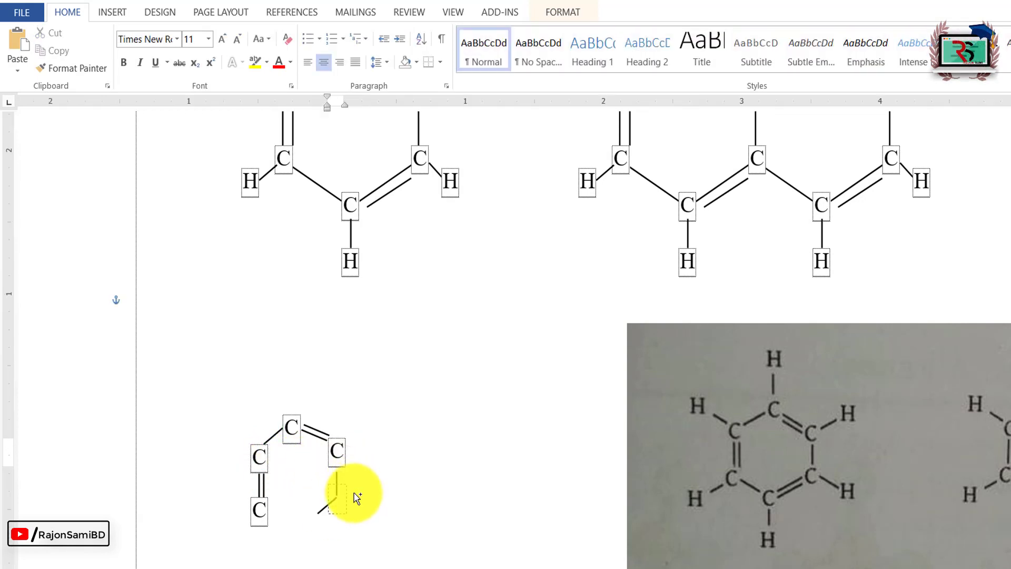
{"action": "key", "text": "ctrl+v"}
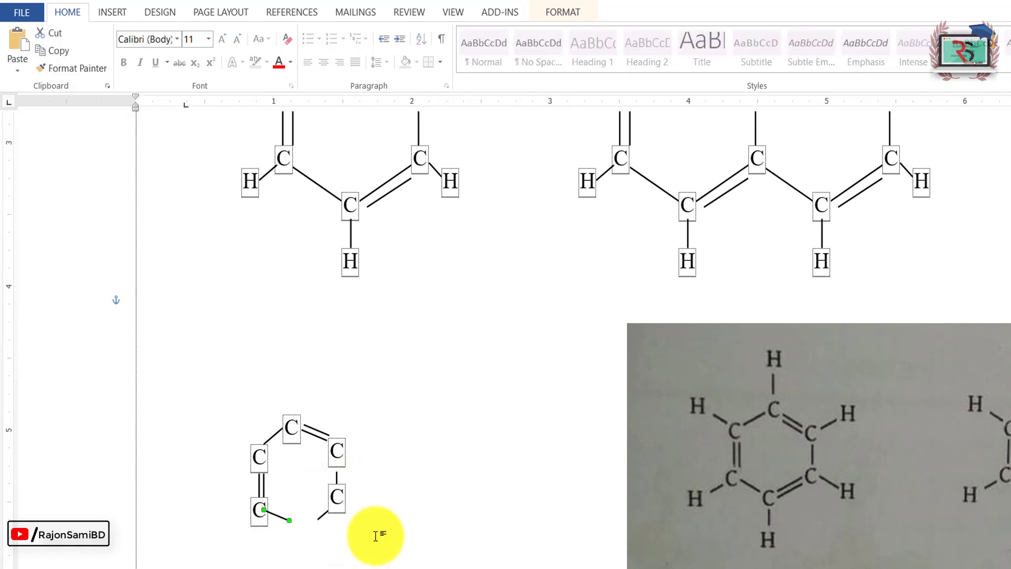
{"action": "key", "text": "ctrl+v"}
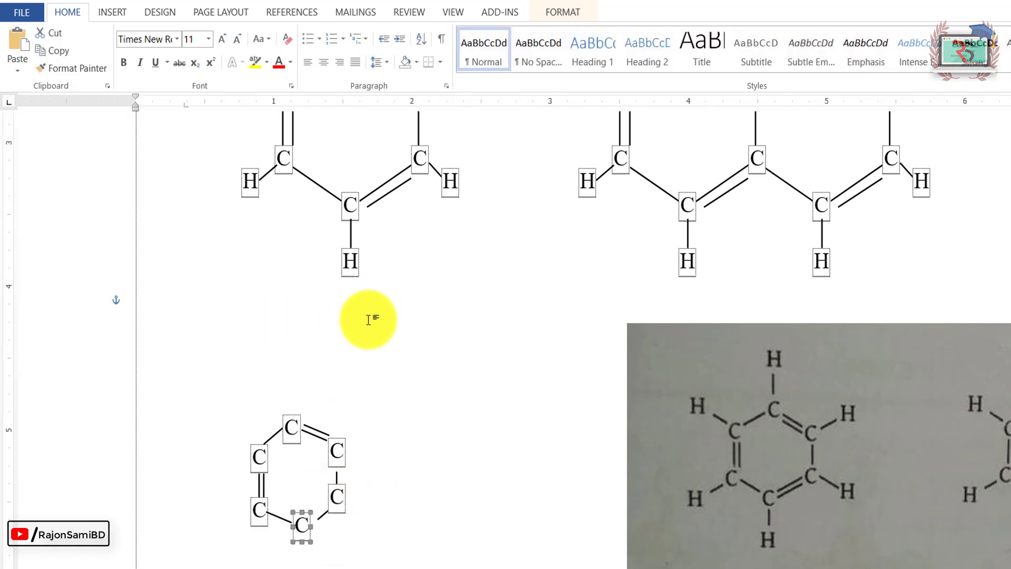
- Add a vertical bond and an H label above the ring's top carbon
{"action": "left_click", "coordinate": [263, 481]}
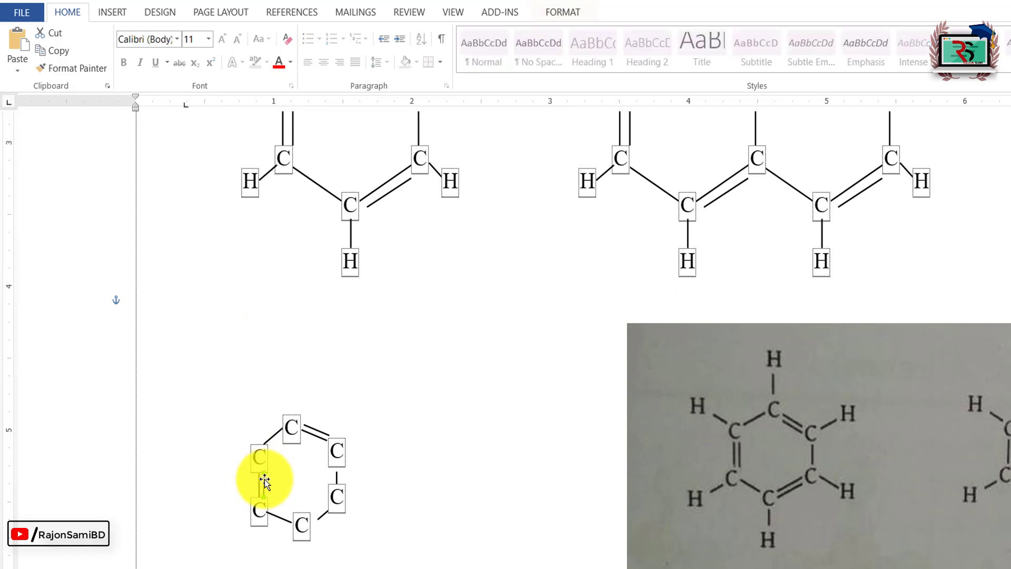
{"action": "left_click_drag", "start_coordinate": [291, 390], "coordinate": [291, 414]}
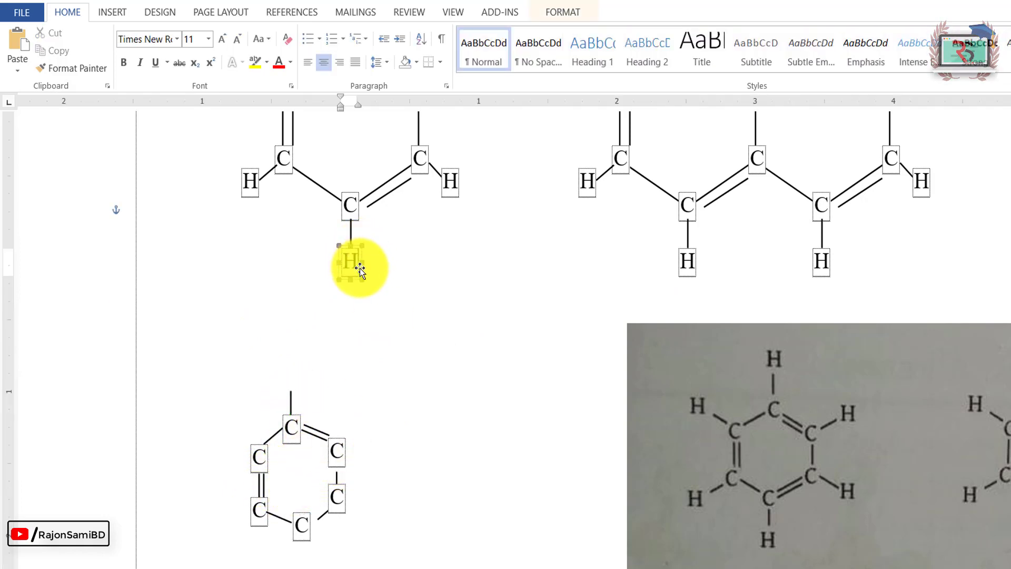
{"action": "left_click_drag", "start_coordinate": [358, 264], "coordinate": [303, 380], "text": "ctrl"}
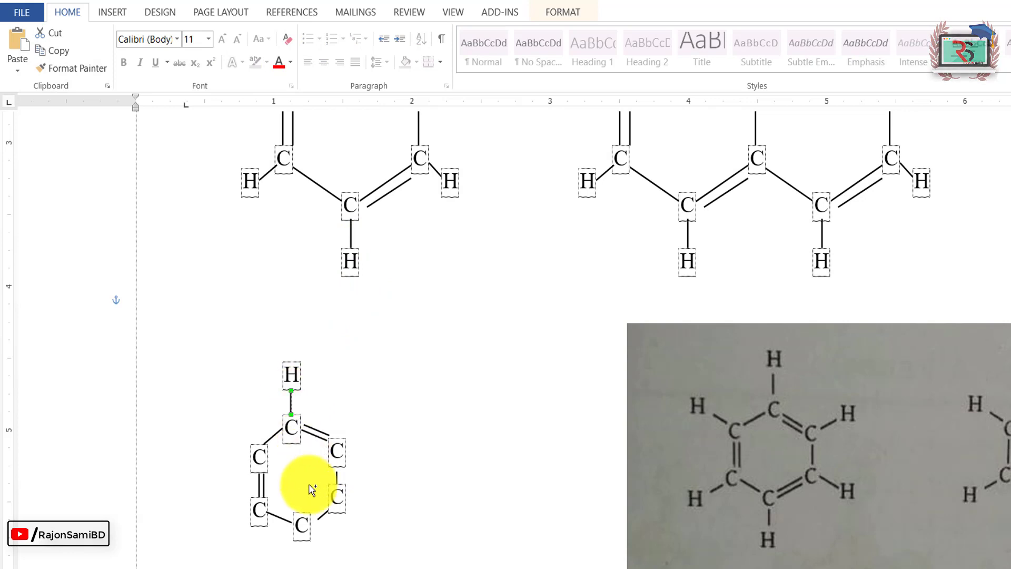
- Add an aligned vertical bond and H label below the ring's bottom carbon
{"action": "left_click_drag", "start_coordinate": [310, 540], "coordinate": [310, 541]}
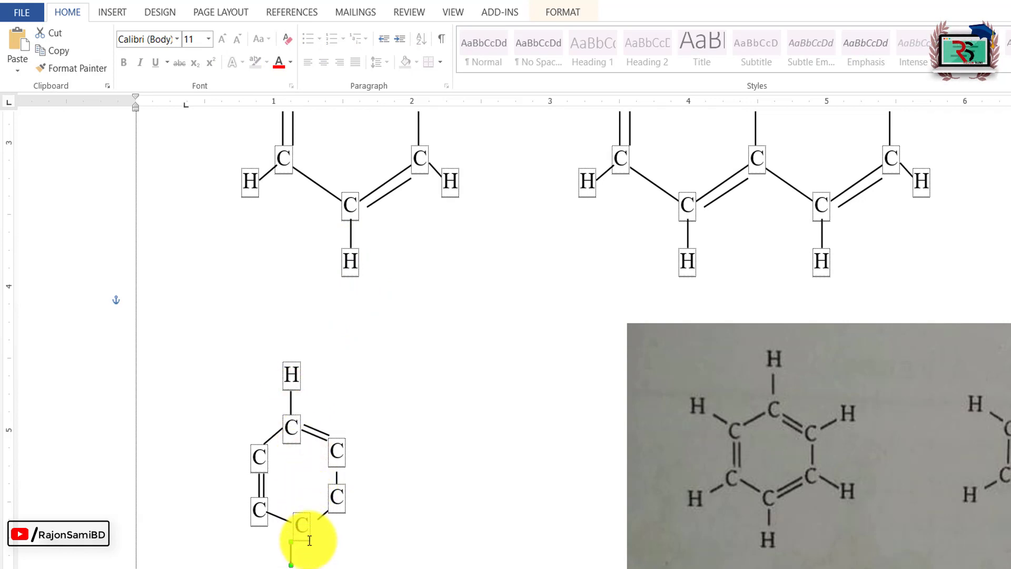
{"action": "key", "text": "Right"}
{"action": "key", "text": "Right"}
{"action": "key", "text": "Right"}
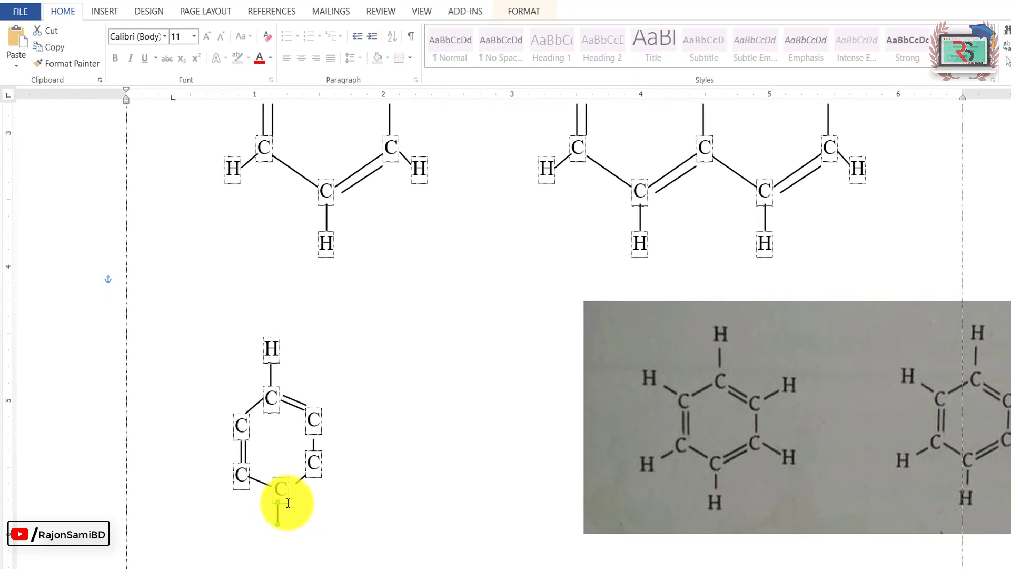
{"action": "key", "text": "Right"}
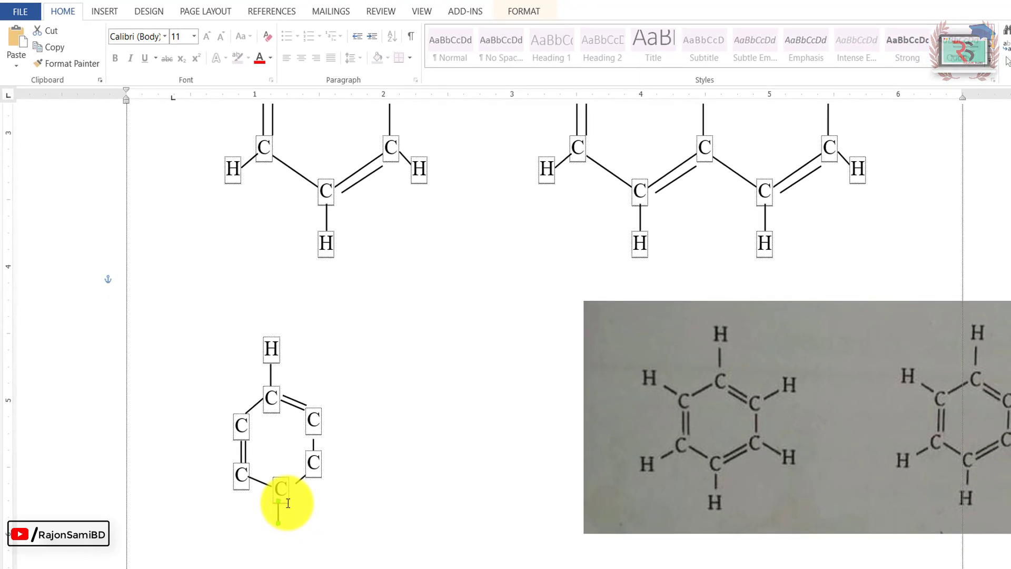
{"action": "key", "text": "Right"}
{"action": "left_click", "coordinate": [268, 348]}
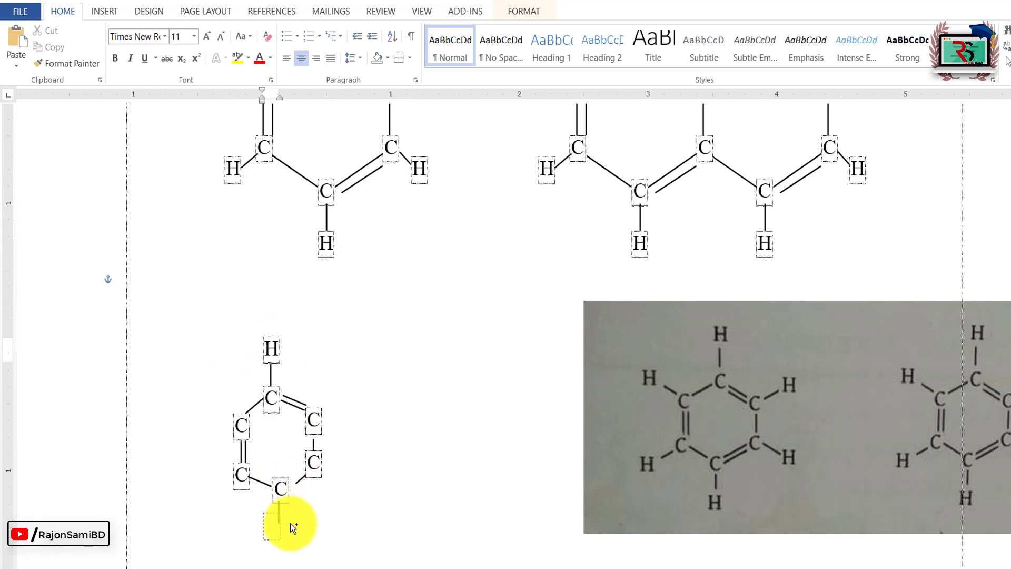
{"action": "key", "text": "ctrl+v"}
{"action": "key", "text": "Right"}
{"action": "key", "text": "Right"}
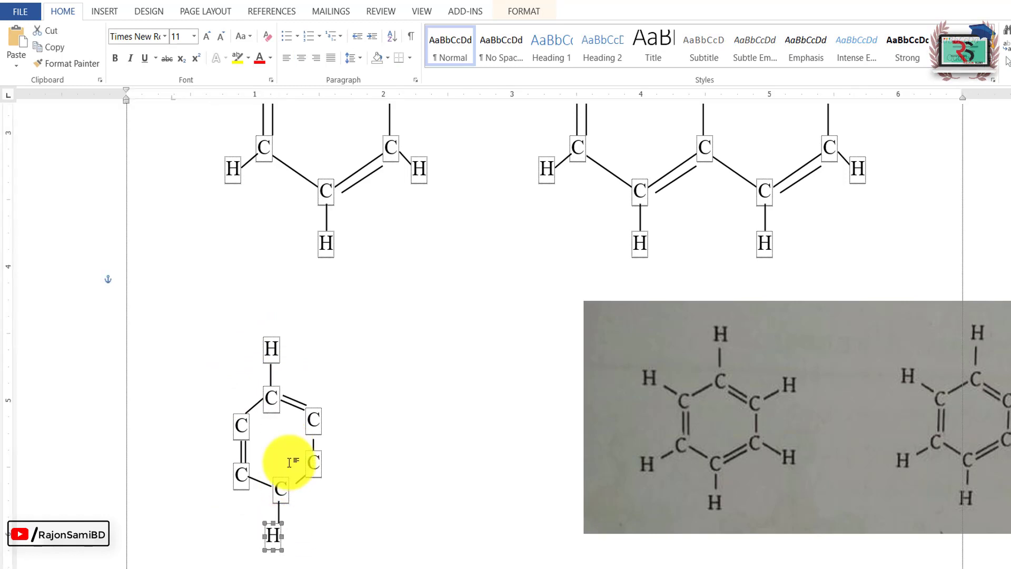
{"action": "key", "text": "Right"}
{"action": "key", "text": "Right"}
{"action": "key", "text": "Right"}
{"action": "key", "text": "Right"}
{"action": "key", "text": "Left"}
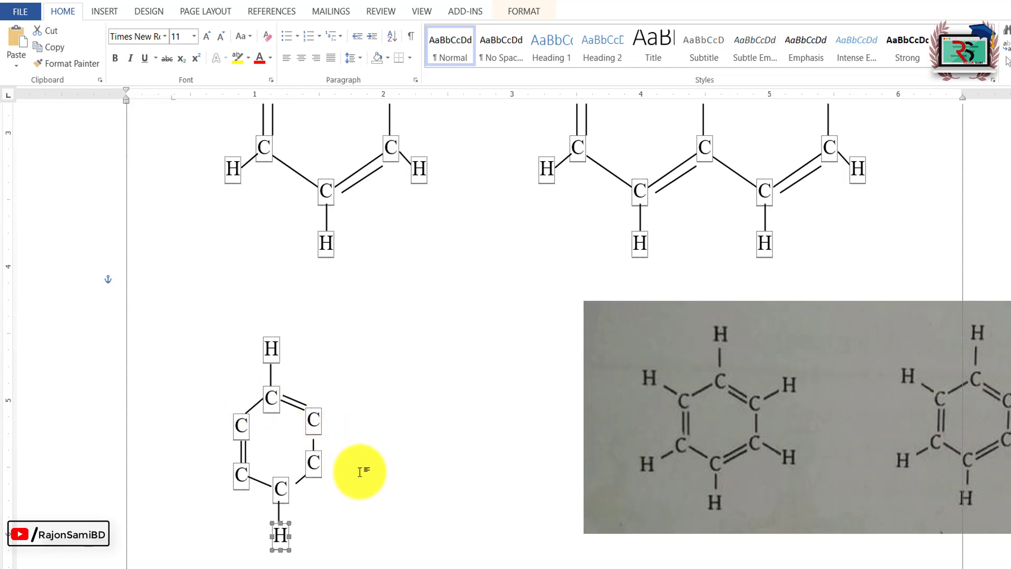
- Draw a bond out from the upper-right carbon and copy an H label to its end
{"action": "left_click", "coordinate": [104, 12]}
{"action": "left_click", "coordinate": [202, 47]}
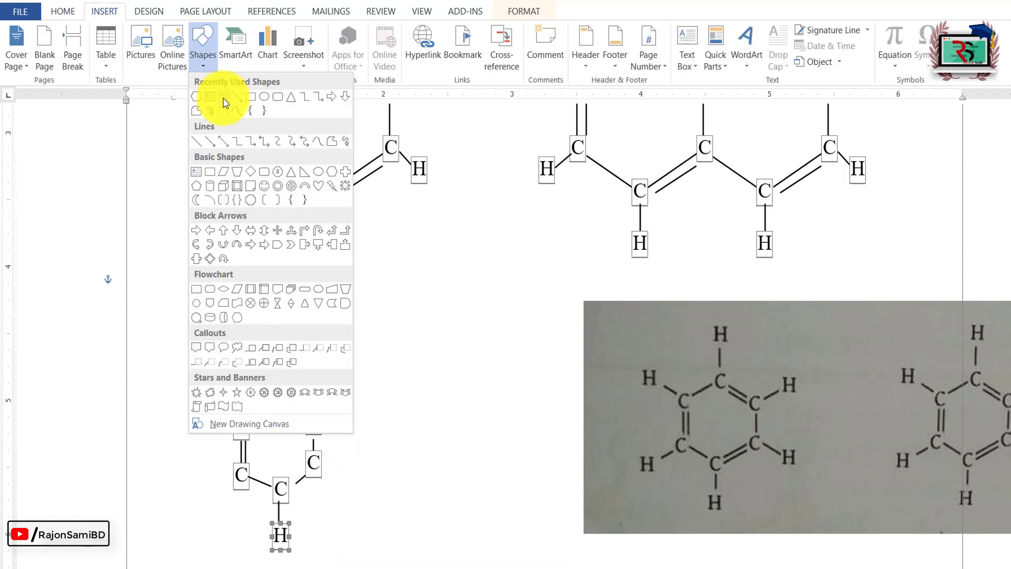
{"action": "left_click", "coordinate": [204, 138]}
{"action": "left_click_drag", "start_coordinate": [322, 413], "coordinate": [337, 400]}
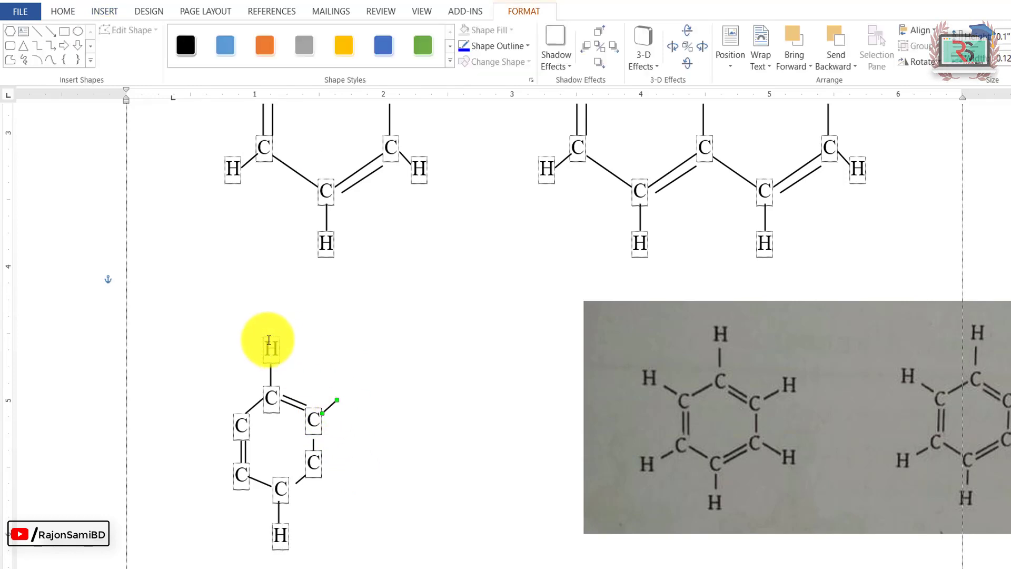
{"action": "left_click", "coordinate": [271, 342]}
{"action": "left_click_drag", "start_coordinate": [284, 345], "coordinate": [352, 383]}
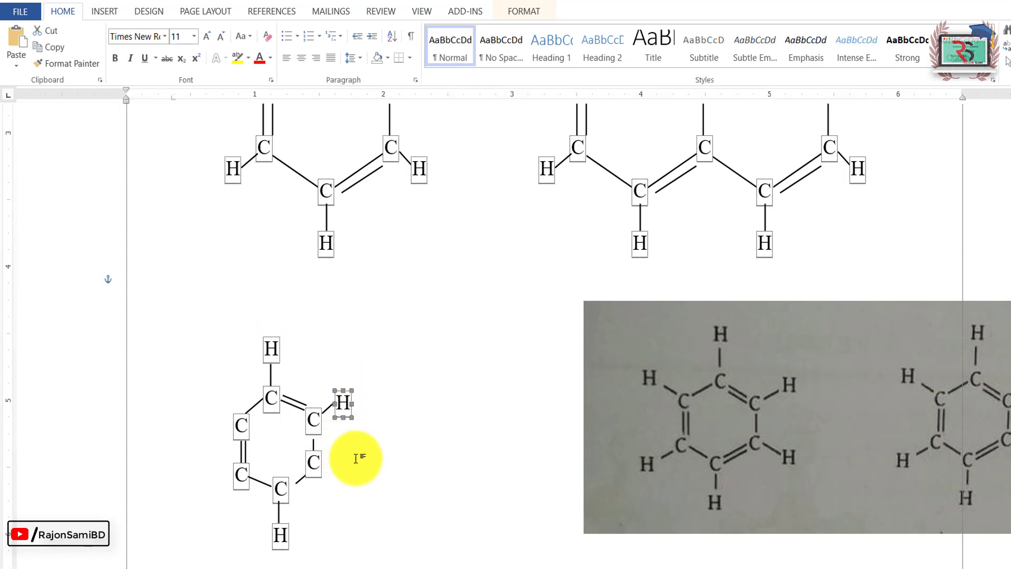
- Copy an H label beside the lower-right carbon and move the reference photo further left
{"action": "left_click", "coordinate": [301, 405]}
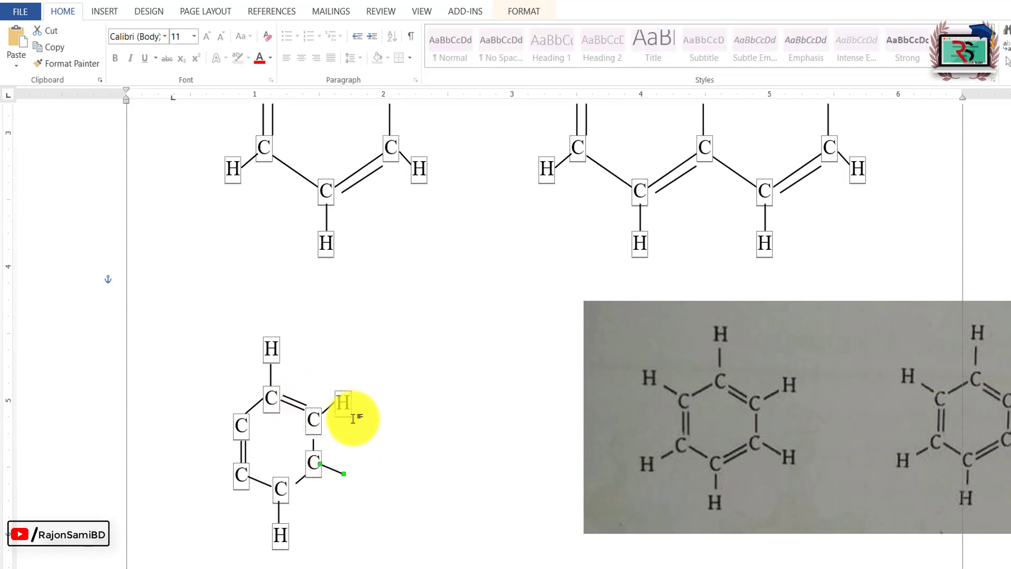
{"action": "left_click", "coordinate": [354, 401]}
{"action": "left_click_drag", "start_coordinate": [354, 401], "coordinate": [370, 467]}
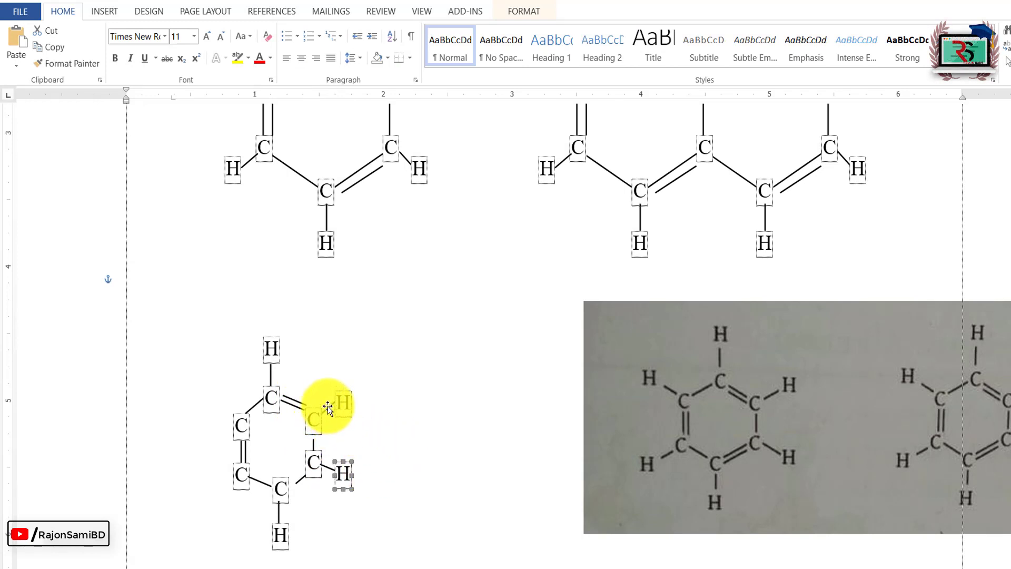
{"action": "left_click_drag", "start_coordinate": [718, 406], "coordinate": [582, 422]}
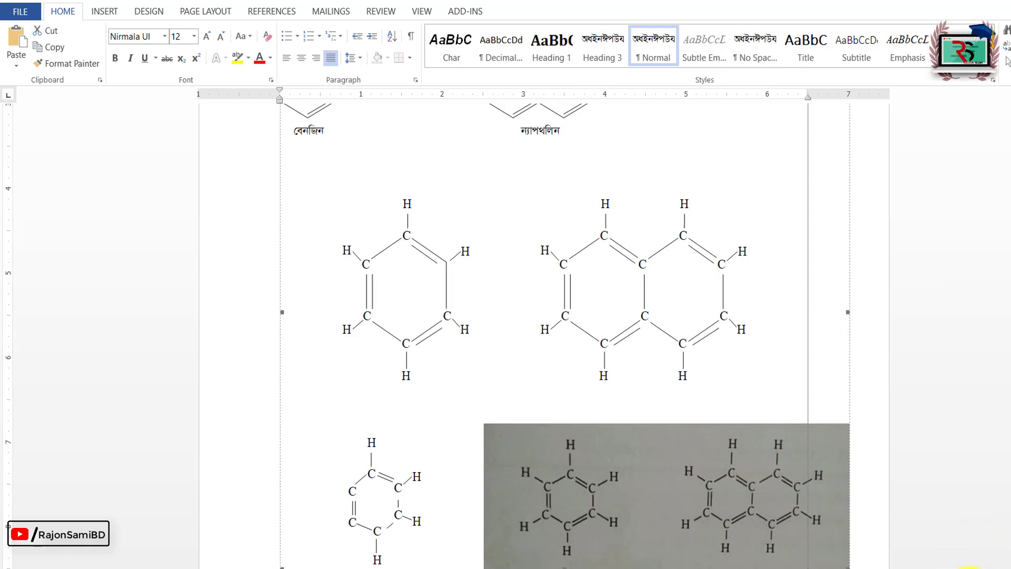
- Box-select the finished benzene and naphthalene structures at the top of the page and delete them
{"action": "scroll", "coordinate": [745, 413], "scroll_direction": "down", "scroll_amount": 5, "text": "ctrl"}
{"action": "scroll", "coordinate": [744, 413], "scroll_direction": "up", "scroll_amount": 10}
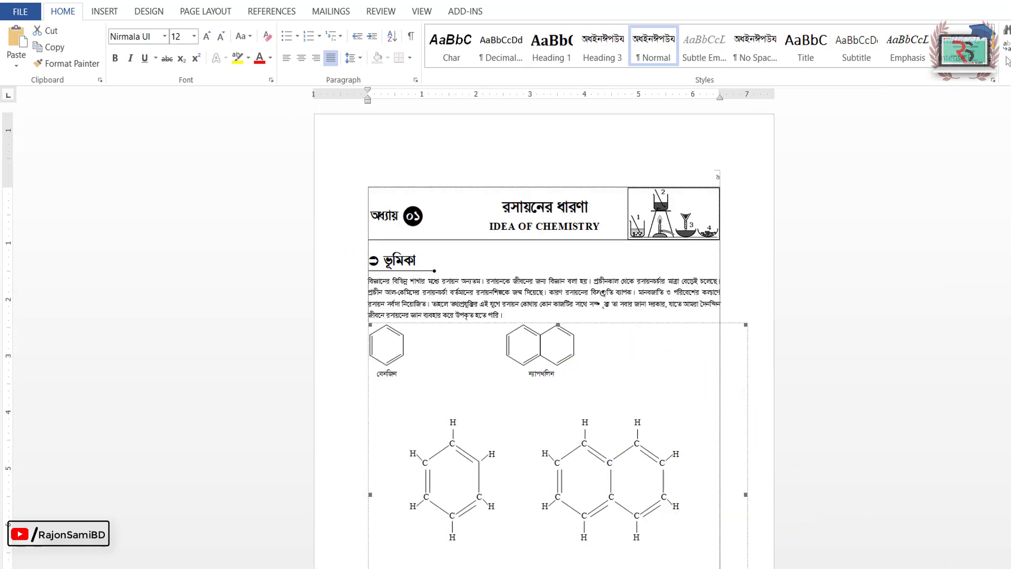
{"action": "scroll", "coordinate": [543, 336], "scroll_direction": "down", "scroll_amount": 3}
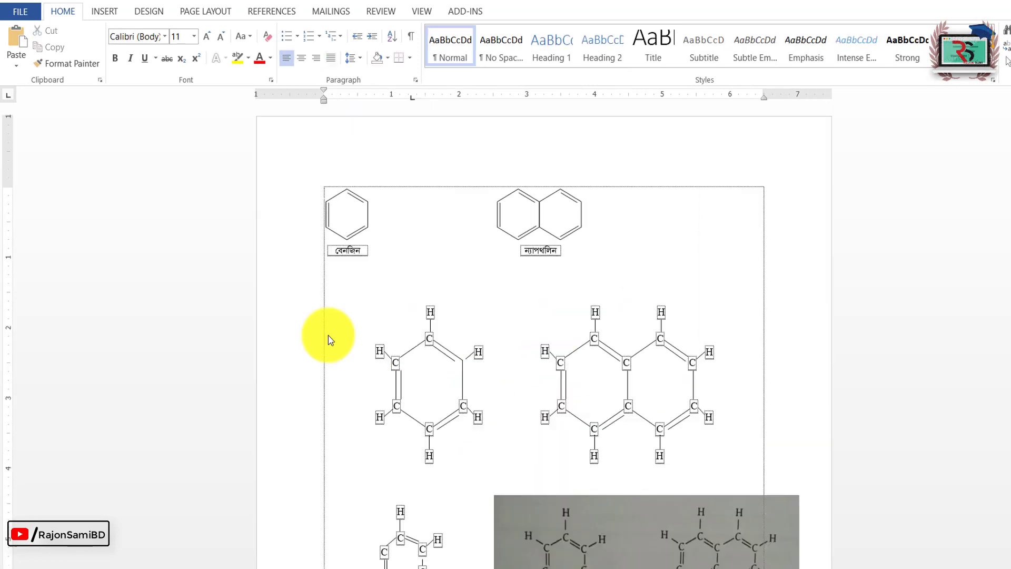
{"action": "left_click_drag", "start_coordinate": [286, 182], "coordinate": [836, 486]}
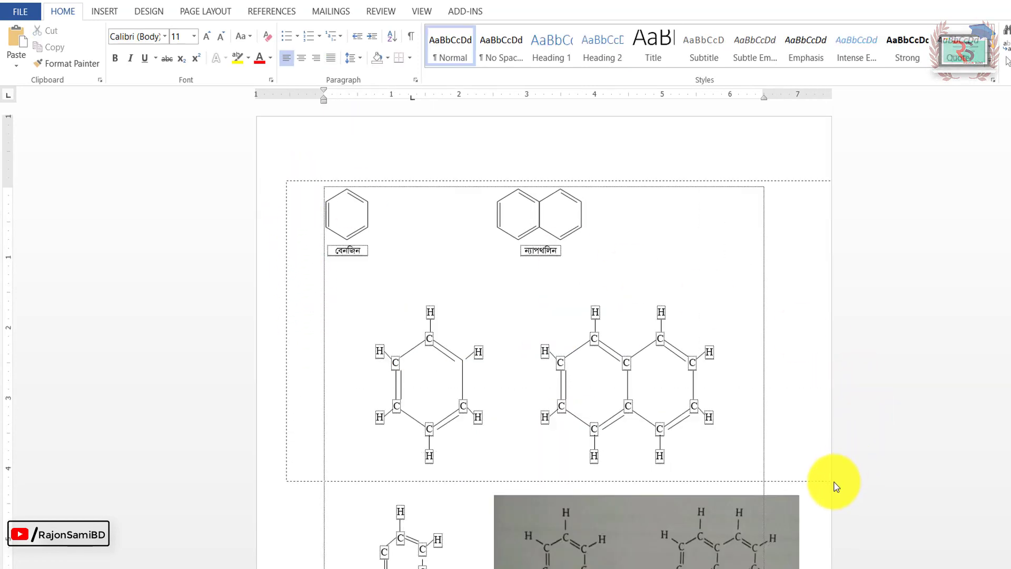
{"action": "key", "text": "Delete"}
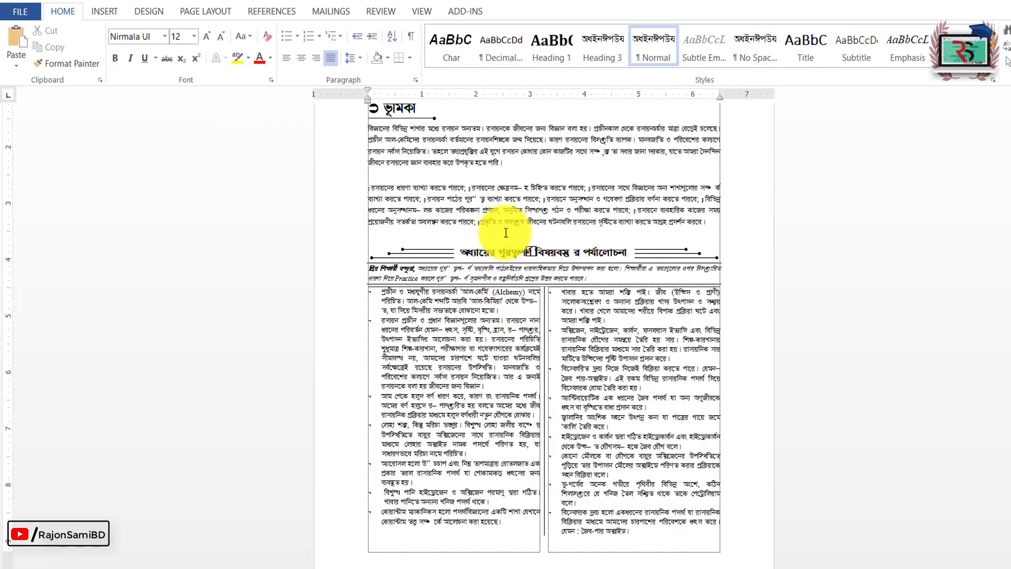
- Add a blank line after the introduction paragraph, then paste the copied drawing and remove it again
{"action": "left_click", "coordinate": [526, 176]}
{"action": "key", "text": "Return"}
{"action": "key", "text": "Return"}
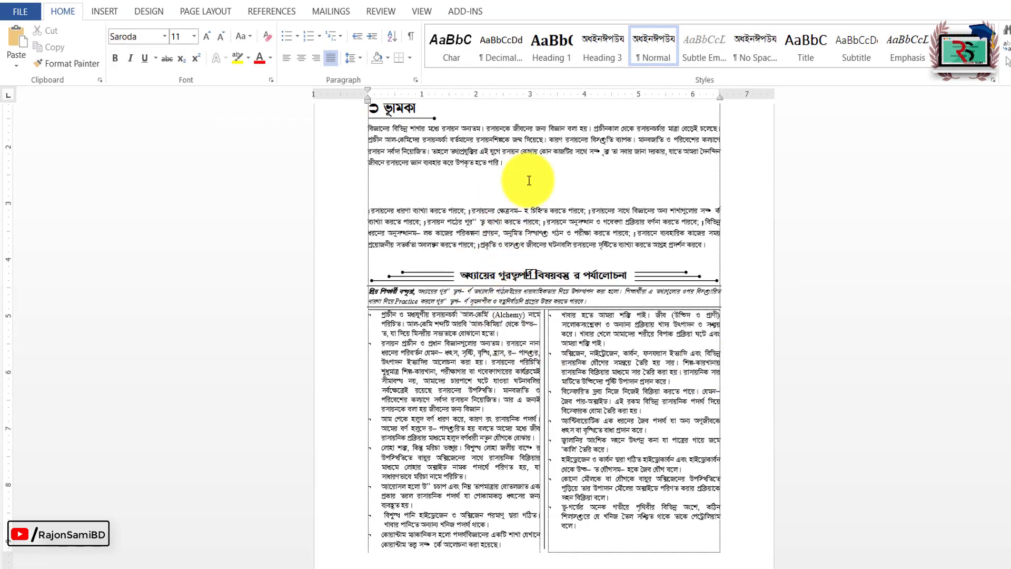
{"action": "key", "text": "ctrl+v"}
{"action": "key", "text": "Delete"}
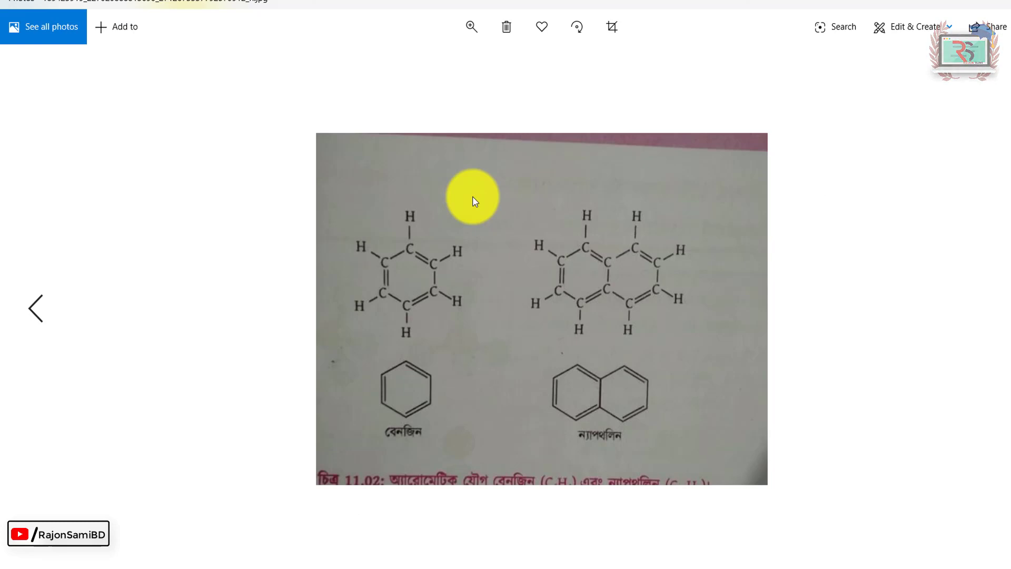
- Browse through the propane, cyclopropane/cyclobutane and hand-drawn graph photos
{"action": "key", "text": "Left"}
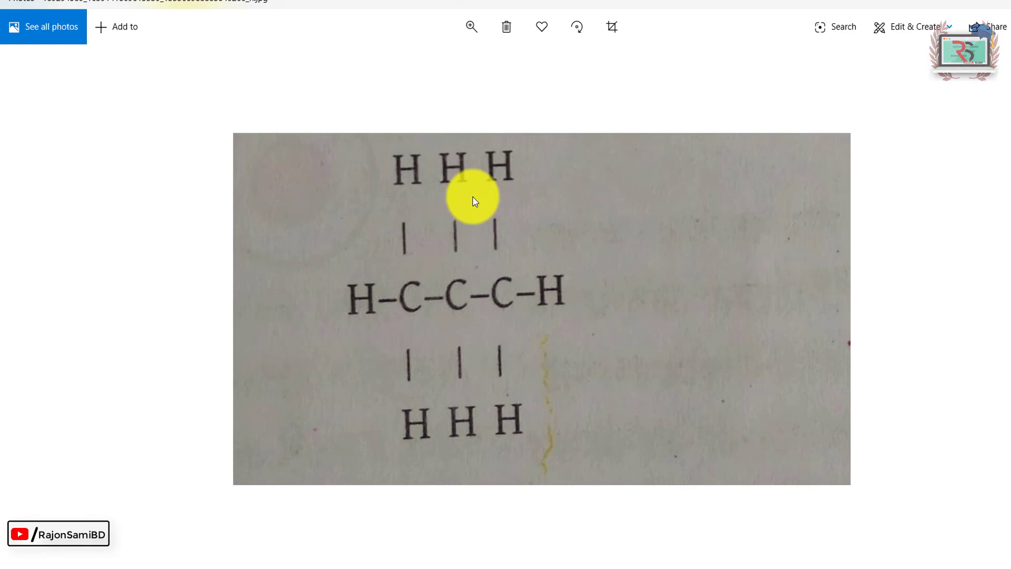
{"action": "key", "text": "Right"}
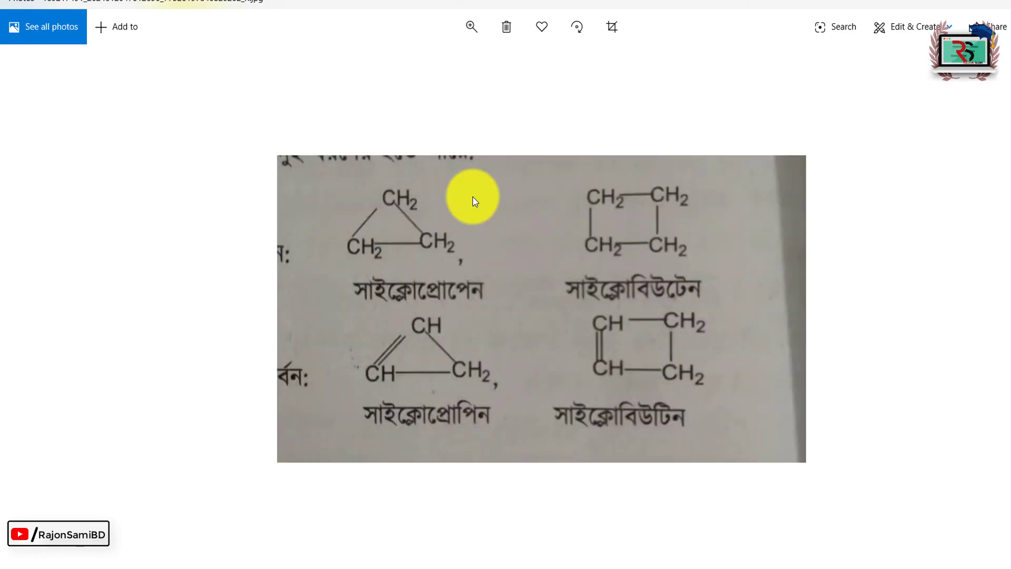
{"action": "key", "text": "Right"}
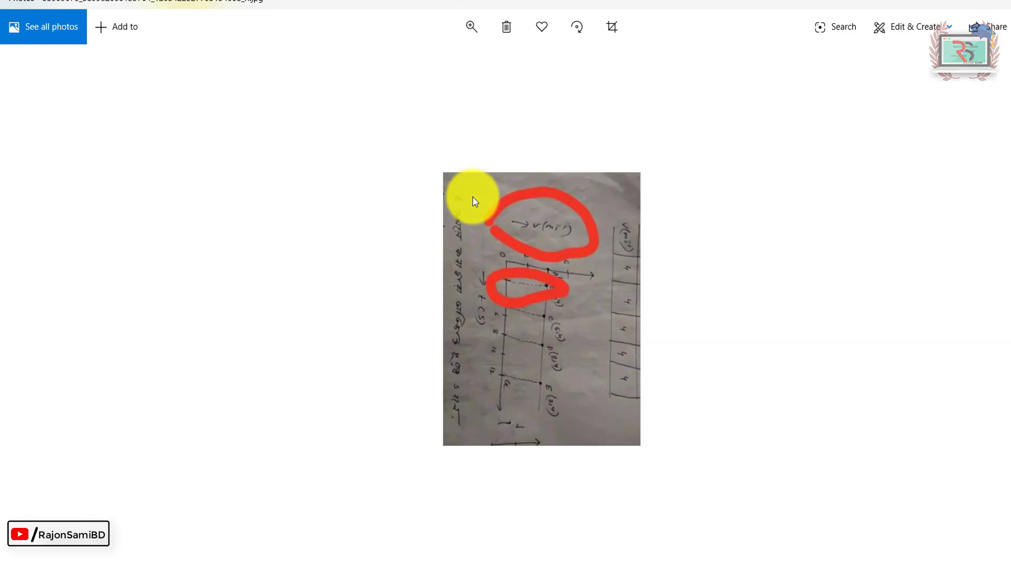